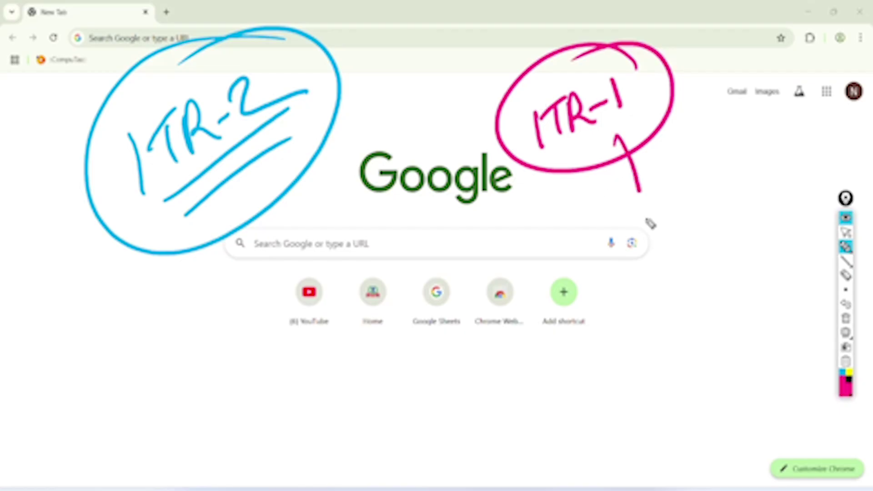
Step: Annotate the page with a double-underlined "Revise" below the ITR-1 note and a circled "ITR-2" over the shortcuts
{"action": "left_click_drag", "start_coordinate": [655, 184], "coordinate": [633, 336]}
{"action": "mouse_move", "coordinate": [627, 284]}
{"action": "left_mouse_down"}
{"action": "mouse_move", "coordinate": [664, 320]}
{"action": "mouse_move", "coordinate": [678, 292]}
{"action": "mouse_move", "coordinate": [733, 271]}
{"action": "mouse_move", "coordinate": [746, 286]}
{"action": "left_mouse_up"}
{"action": "left_click_drag", "start_coordinate": [656, 337], "coordinate": [746, 292]}
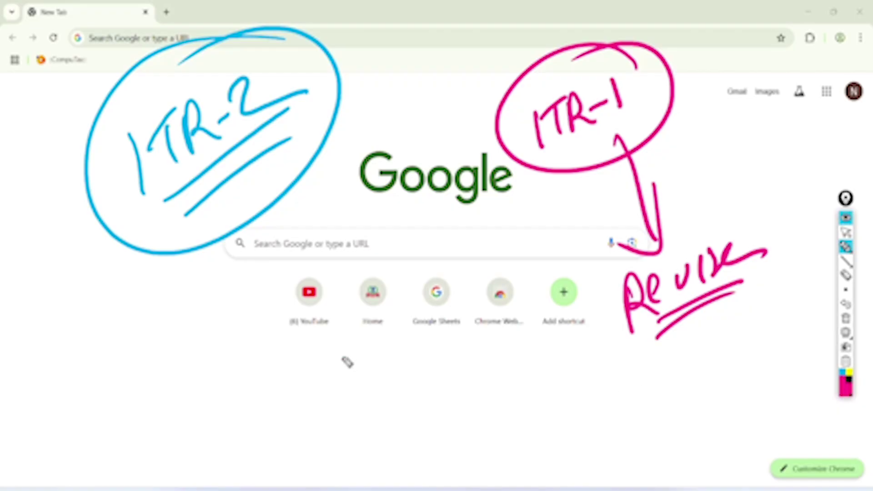
{"action": "left_click_drag", "start_coordinate": [341, 357], "coordinate": [360, 416]}
{"action": "mouse_move", "coordinate": [353, 367]}
{"action": "left_mouse_down"}
{"action": "mouse_move", "coordinate": [388, 337]}
{"action": "mouse_move", "coordinate": [389, 405]}
{"action": "left_mouse_up"}
{"action": "mouse_move", "coordinate": [395, 348]}
{"action": "left_mouse_down"}
{"action": "mouse_move", "coordinate": [397, 359]}
{"action": "mouse_move", "coordinate": [429, 380]}
{"action": "mouse_move", "coordinate": [415, 263]}
{"action": "mouse_move", "coordinate": [359, 295]}
{"action": "mouse_move", "coordinate": [388, 270]}
{"action": "left_mouse_up"}
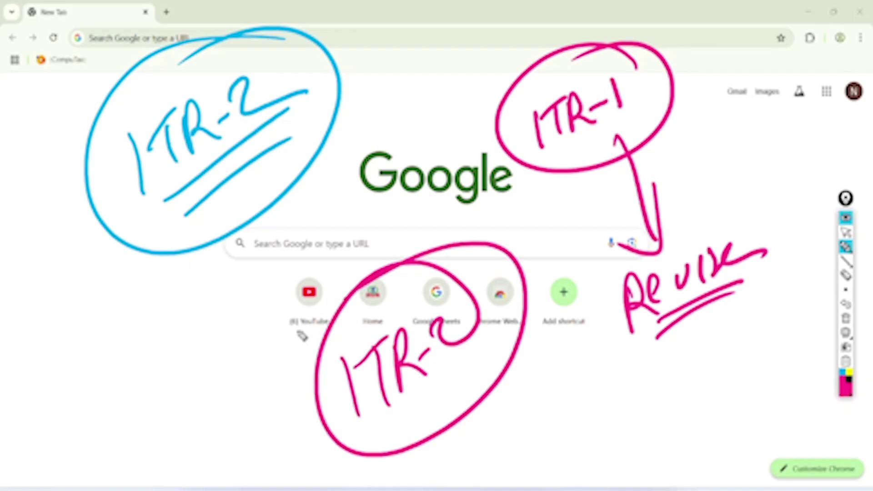
Step: Clear the drawn annotations and open the income tax e-Filing portal from the Home shortcut
{"action": "left_click", "coordinate": [846, 232]}
{"action": "left_click", "coordinate": [845, 319]}
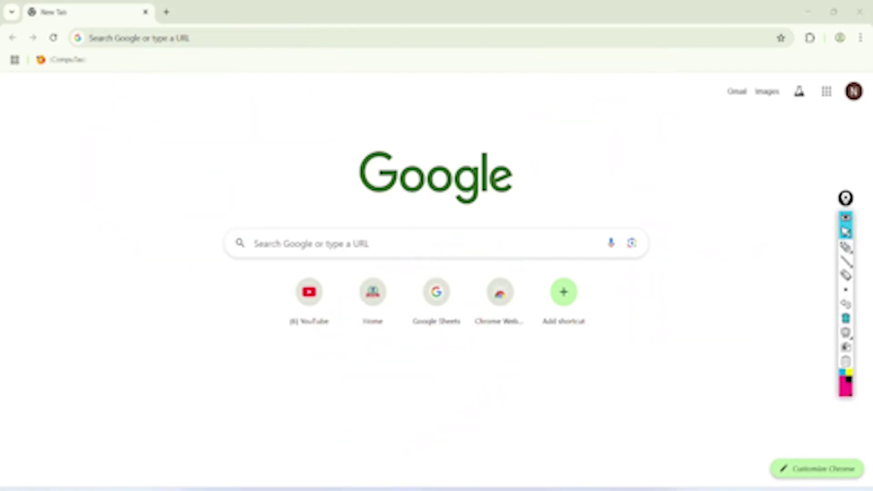
{"action": "left_click", "coordinate": [373, 294]}
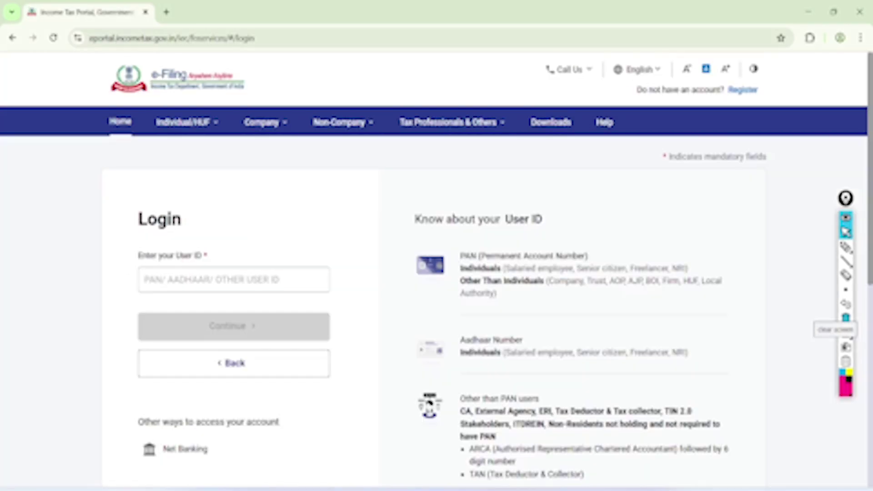
Step: Log in with the taxpayer's user ID, confirm the secure access message and enter the account password
{"action": "left_click", "coordinate": [191, 280]}
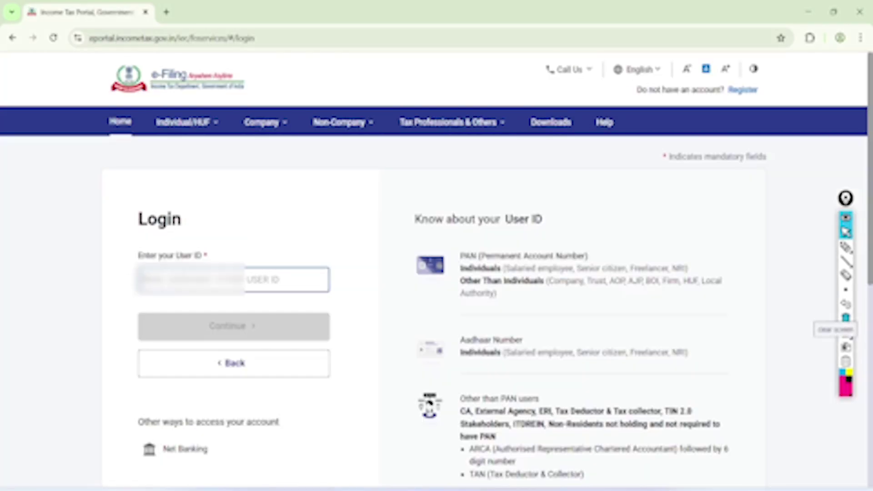
{"action": "key", "text": "ctrl+v"}
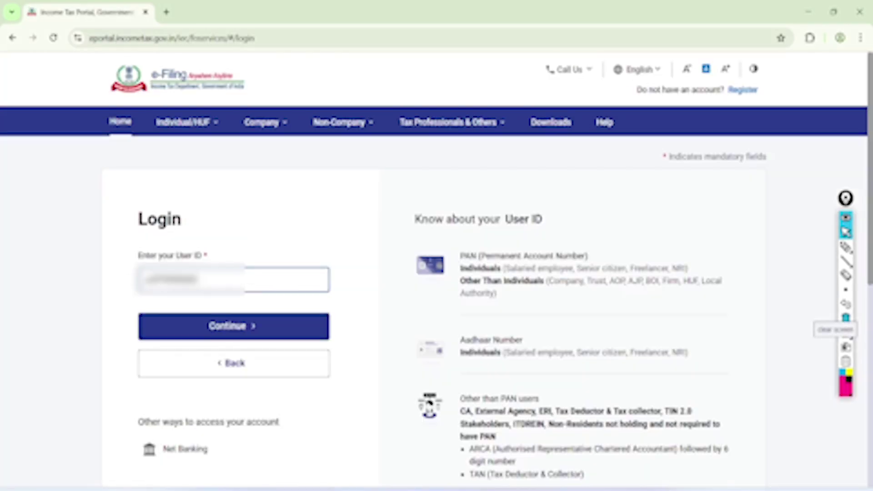
{"action": "left_click", "coordinate": [234, 326]}
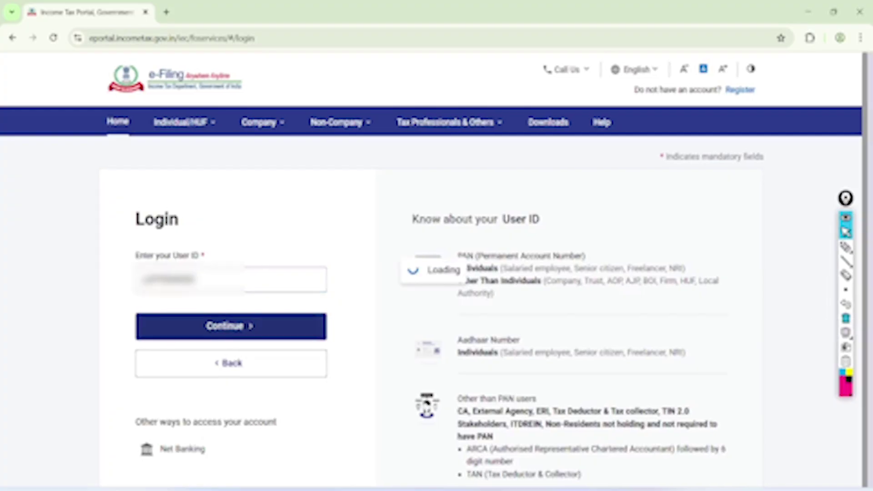
{"action": "left_click", "coordinate": [144, 331]}
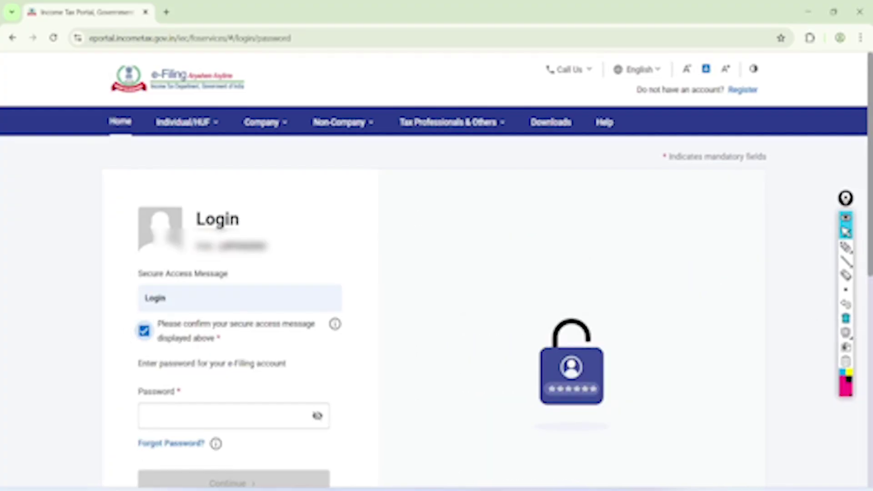
{"action": "left_click", "coordinate": [175, 415]}
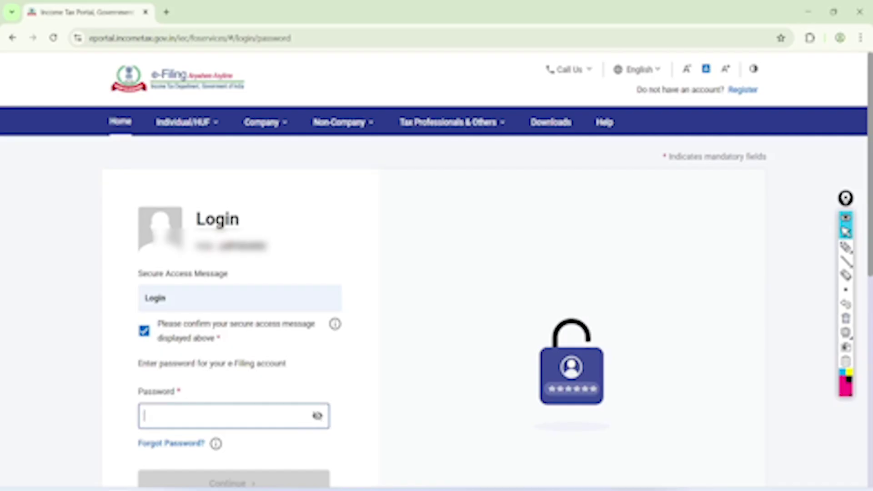
{"action": "key", "text": "ctrl+v"}
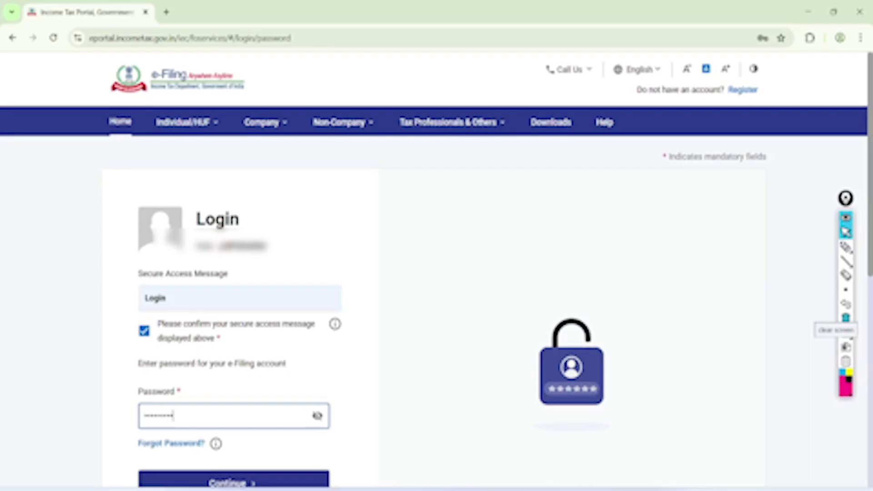
{"action": "key", "text": "Return"}
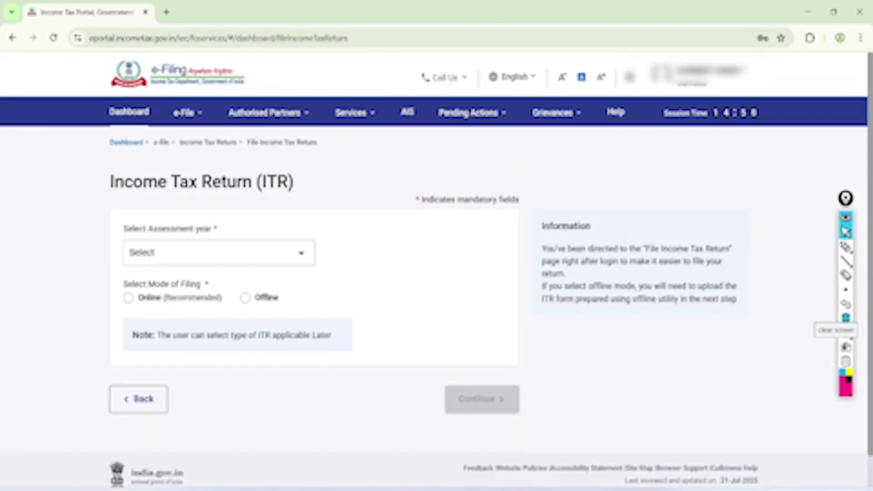
Step: Open the dashboard and expand View ITR Status, marking it with a temporary pen circle first
{"action": "left_click", "coordinate": [129, 112]}
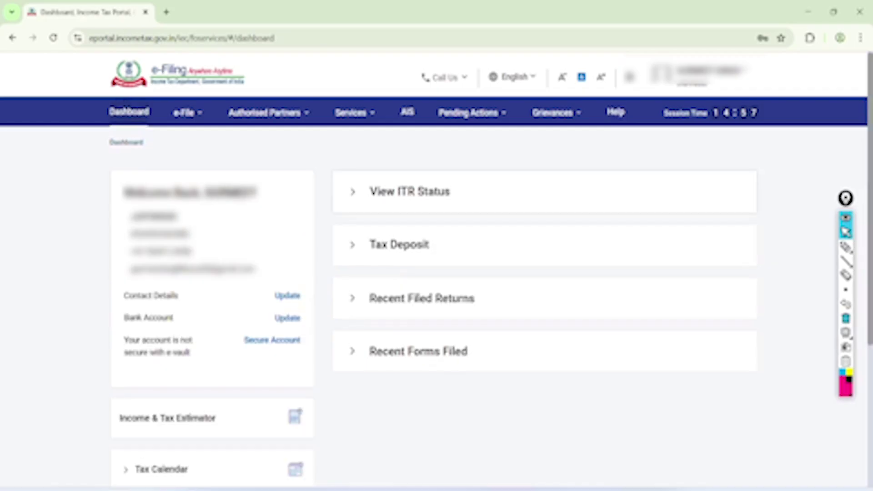
{"action": "left_click", "coordinate": [845, 246]}
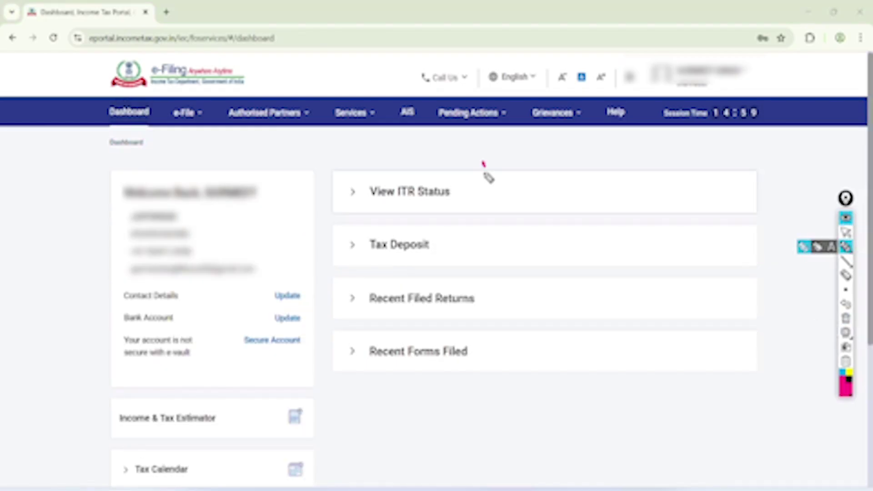
{"action": "mouse_move", "coordinate": [484, 165]}
{"action": "left_mouse_down"}
{"action": "mouse_move", "coordinate": [390, 228]}
{"action": "mouse_move", "coordinate": [431, 160]}
{"action": "left_mouse_up"}
{"action": "left_click", "coordinate": [846, 232]}
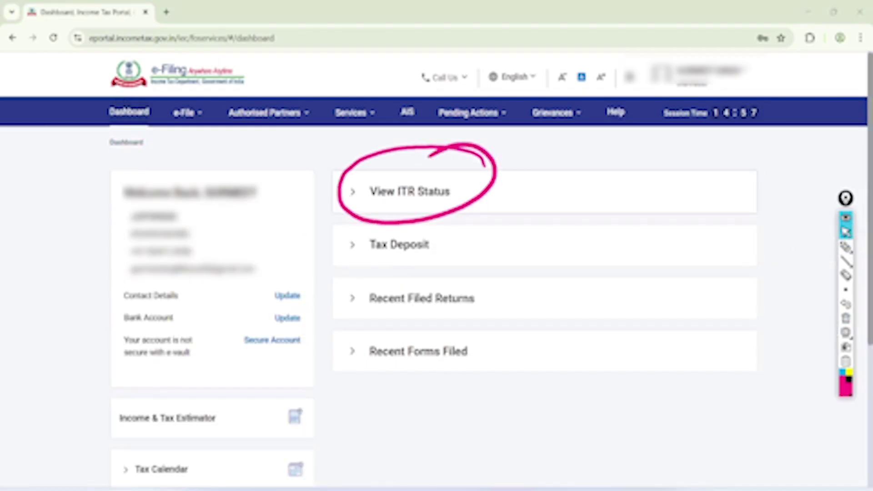
{"action": "left_click", "coordinate": [845, 319]}
{"action": "left_click", "coordinate": [358, 197]}
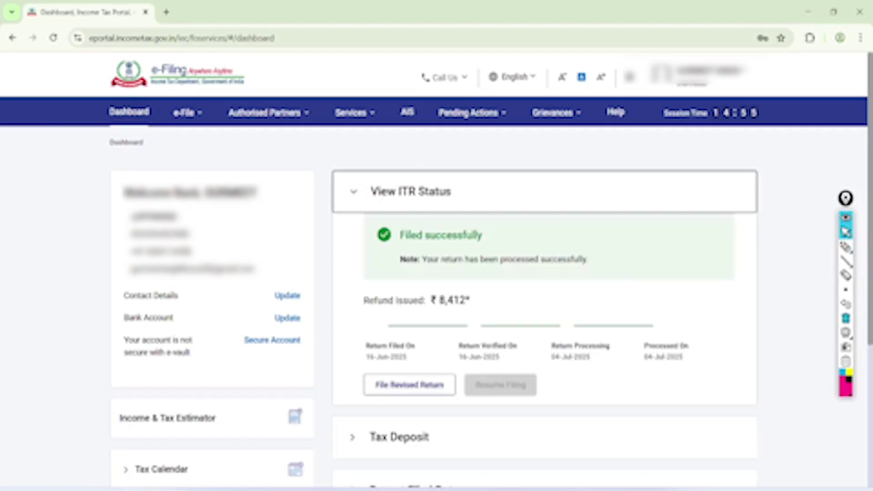
Step: Circle "Filed successfully" and the Refund Issued amount with the pen, and underline the note about the processed return
{"action": "left_click", "coordinate": [846, 247]}
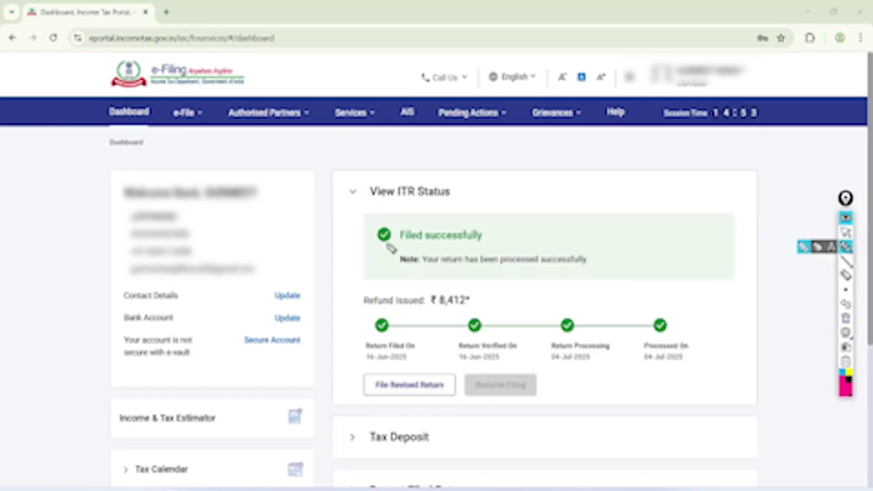
{"action": "mouse_move", "coordinate": [391, 248]}
{"action": "left_mouse_down"}
{"action": "mouse_move", "coordinate": [491, 223]}
{"action": "mouse_move", "coordinate": [382, 245]}
{"action": "left_mouse_up"}
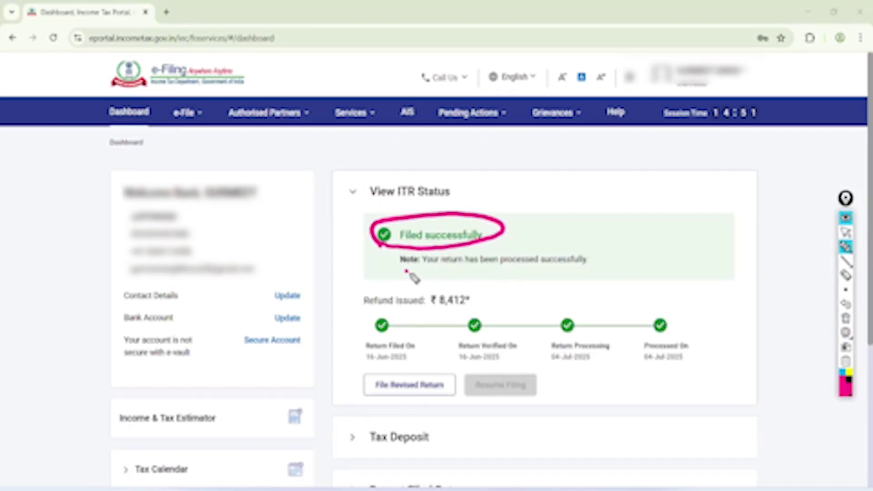
{"action": "left_click_drag", "start_coordinate": [407, 272], "coordinate": [588, 273]}
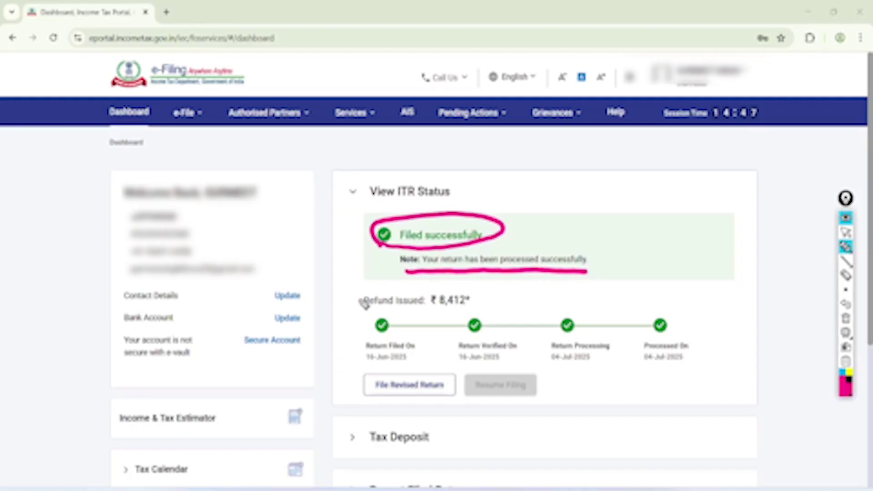
{"action": "mouse_move", "coordinate": [353, 311]}
{"action": "left_mouse_down"}
{"action": "mouse_move", "coordinate": [486, 305]}
{"action": "mouse_move", "coordinate": [389, 284]}
{"action": "mouse_move", "coordinate": [359, 320]}
{"action": "left_mouse_up"}
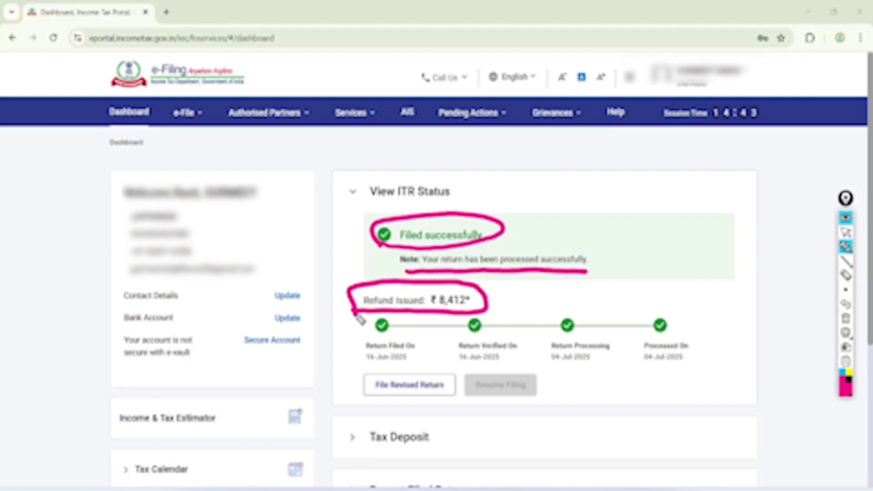
Step: Handwrite the date 31.12.25 beside the View ITR Status heading, underline it twice and circle it
{"action": "left_click_drag", "start_coordinate": [550, 187], "coordinate": [559, 214]}
{"action": "left_click_drag", "start_coordinate": [585, 186], "coordinate": [581, 206]}
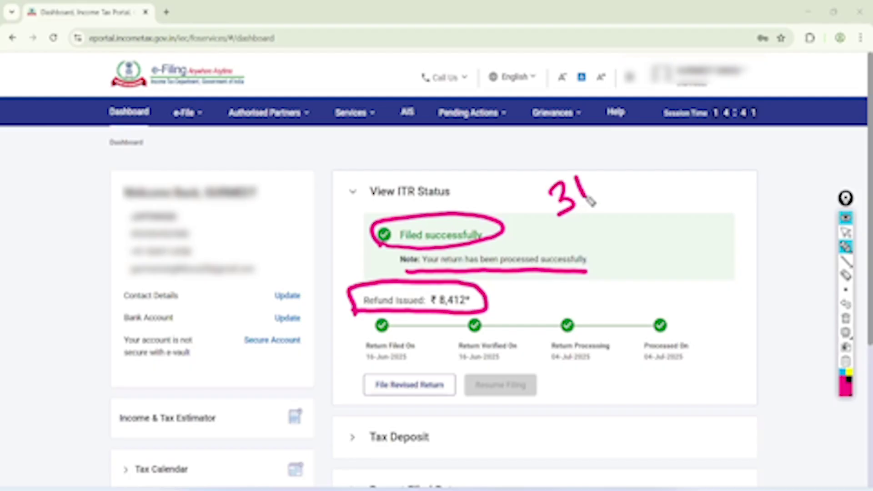
{"action": "left_click", "coordinate": [593, 197]}
{"action": "mouse_move", "coordinate": [599, 173]}
{"action": "left_mouse_down"}
{"action": "mouse_move", "coordinate": [606, 185]}
{"action": "mouse_move", "coordinate": [631, 178]}
{"action": "mouse_move", "coordinate": [649, 150]}
{"action": "mouse_move", "coordinate": [660, 166]}
{"action": "left_mouse_up"}
{"action": "left_click", "coordinate": [634, 173]}
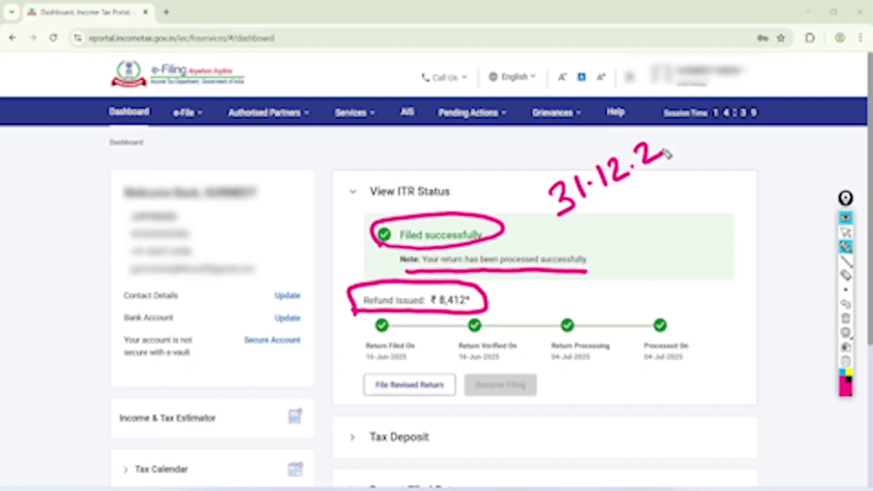
{"action": "left_click_drag", "start_coordinate": [665, 136], "coordinate": [659, 160]}
{"action": "left_click_drag", "start_coordinate": [665, 136], "coordinate": [686, 127]}
{"action": "mouse_move", "coordinate": [593, 211]}
{"action": "left_mouse_down"}
{"action": "mouse_move", "coordinate": [686, 154]}
{"action": "mouse_move", "coordinate": [676, 171]}
{"action": "left_mouse_up"}
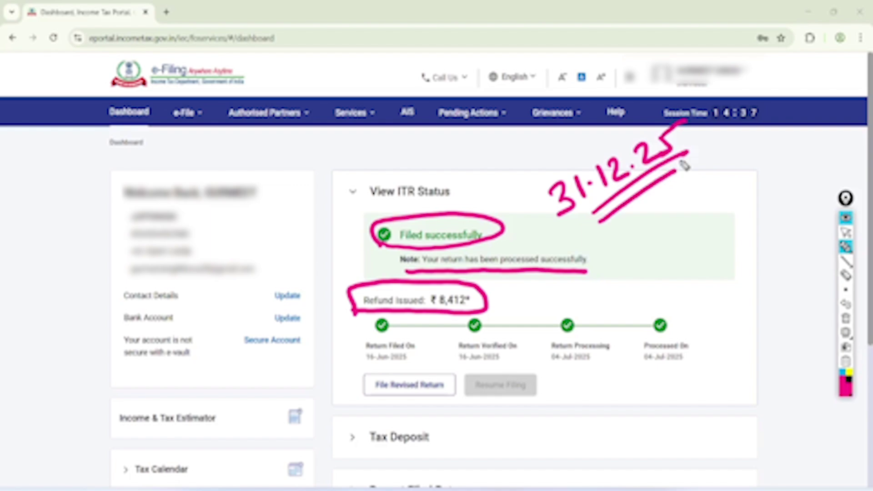
{"action": "mouse_move", "coordinate": [713, 98]}
{"action": "left_mouse_down"}
{"action": "mouse_move", "coordinate": [607, 250]}
{"action": "mouse_move", "coordinate": [619, 103]}
{"action": "left_mouse_up"}
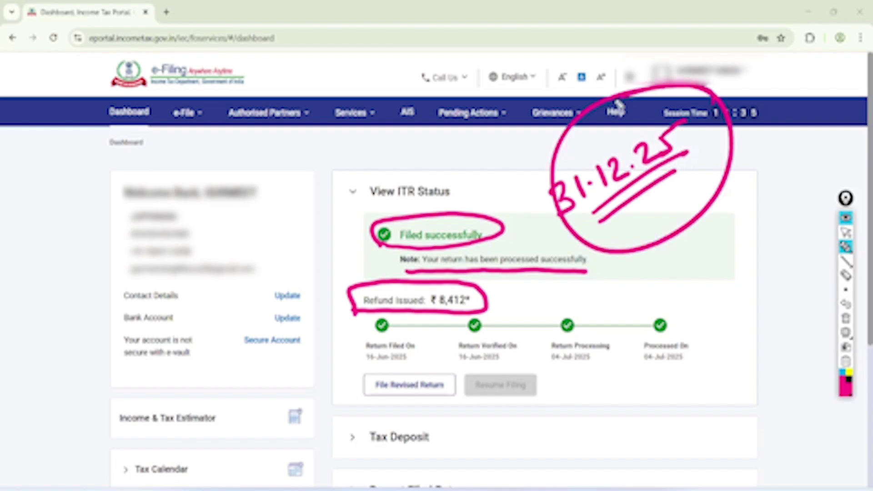
Step: Circle the File Revised Return option with the pen and clear all annotations from the screen
{"action": "mouse_move", "coordinate": [439, 363]}
{"action": "left_mouse_down"}
{"action": "mouse_move", "coordinate": [357, 383]}
{"action": "mouse_move", "coordinate": [392, 352]}
{"action": "mouse_move", "coordinate": [448, 401]}
{"action": "mouse_move", "coordinate": [459, 385]}
{"action": "left_mouse_up"}
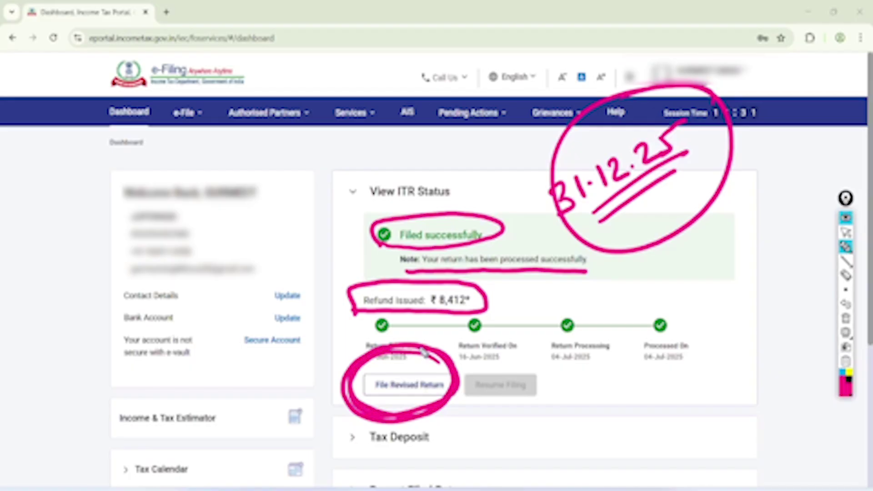
{"action": "left_click", "coordinate": [846, 232]}
{"action": "left_click", "coordinate": [846, 318]}
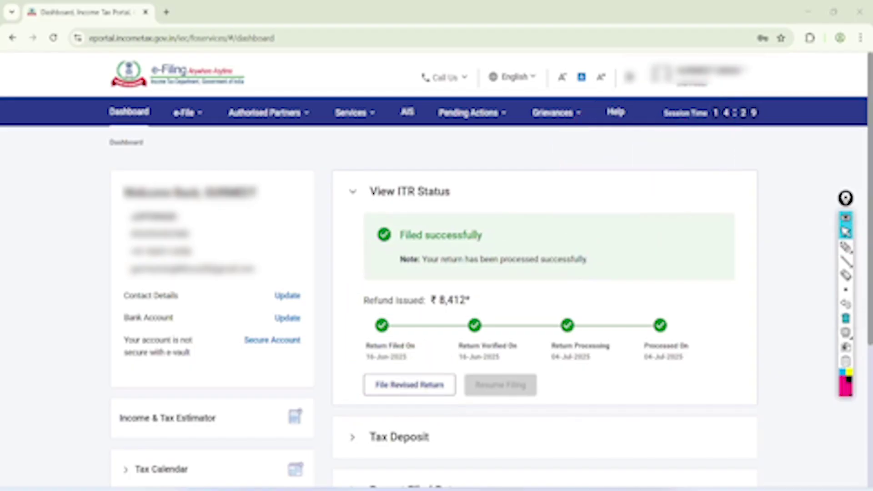
Step: Begin filing an income tax return for assessment year 2025-26 (Current A.Y.) in Online mode
{"action": "left_click", "coordinate": [186, 113]}
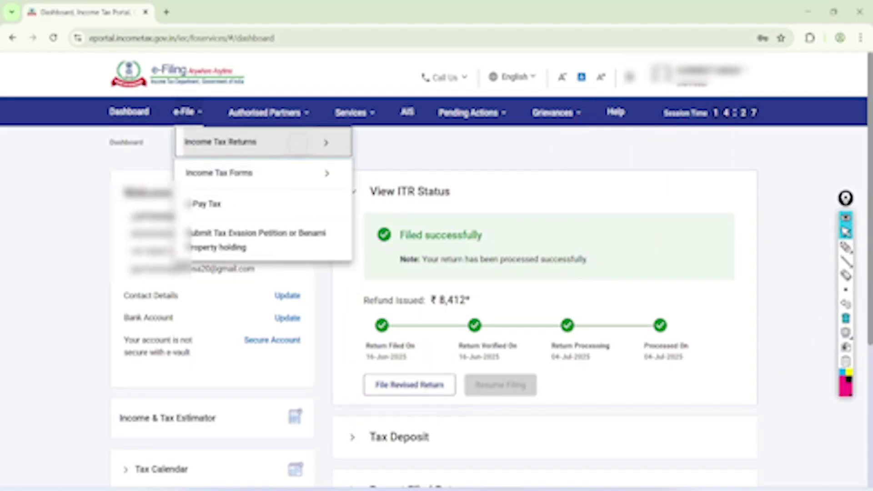
{"action": "mouse_move", "coordinate": [318, 142]}
{"action": "left_click", "coordinate": [382, 142]}
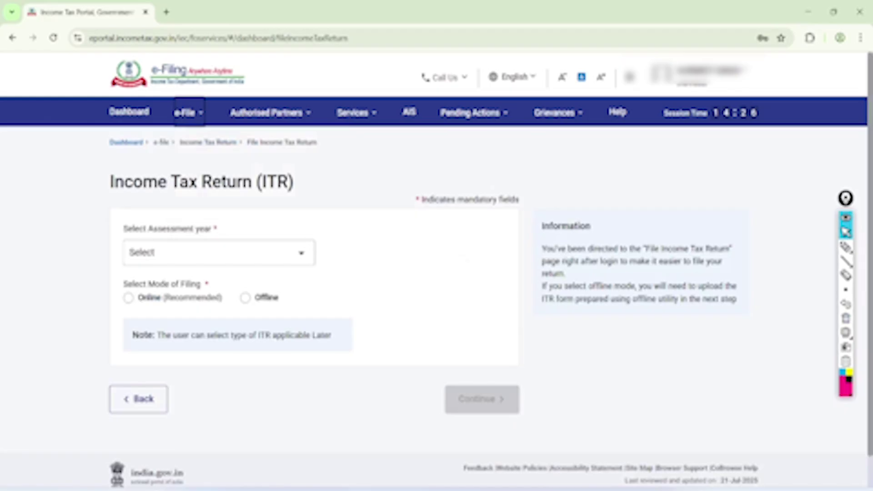
{"action": "left_click", "coordinate": [219, 253]}
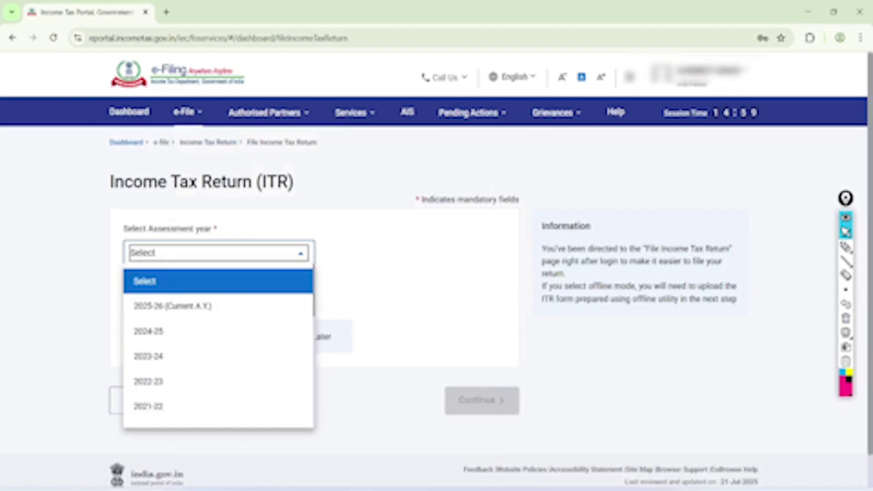
{"action": "left_click", "coordinate": [173, 306]}
{"action": "left_click", "coordinate": [129, 299]}
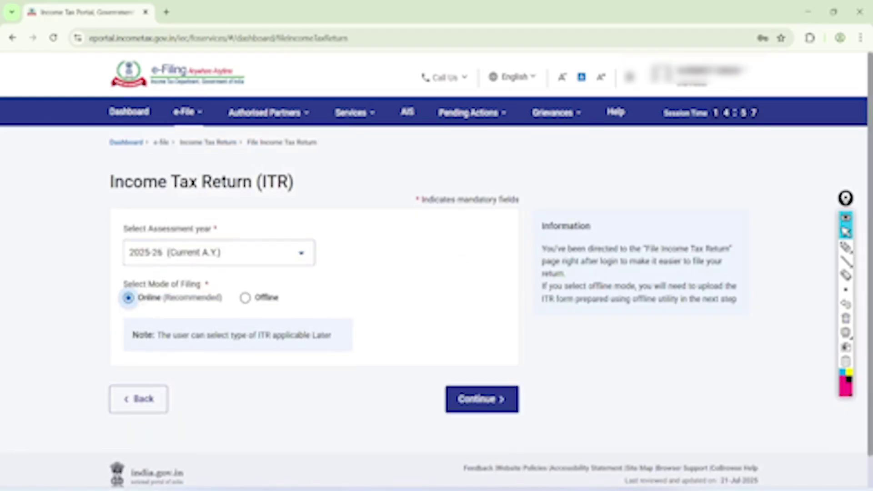
{"action": "left_click", "coordinate": [481, 399]}
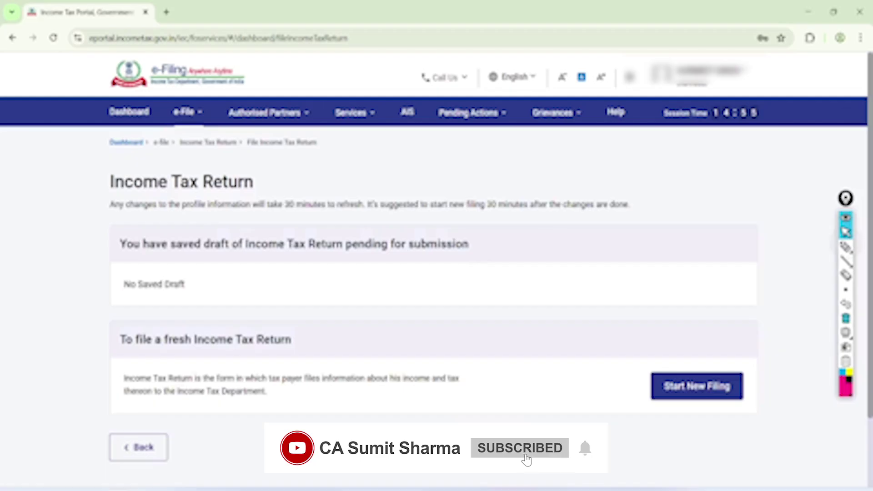
Step: Circle the saved draft area and draw a tick beside Start New Filing, clearing the marks when done
{"action": "left_click", "coordinate": [846, 247]}
{"action": "mouse_move", "coordinate": [745, 247]}
{"action": "left_mouse_down"}
{"action": "mouse_move", "coordinate": [718, 320]}
{"action": "mouse_move", "coordinate": [691, 325]}
{"action": "mouse_move", "coordinate": [696, 253]}
{"action": "left_mouse_up"}
{"action": "mouse_move", "coordinate": [575, 381]}
{"action": "left_mouse_down"}
{"action": "mouse_move", "coordinate": [587, 412]}
{"action": "mouse_move", "coordinate": [665, 361]}
{"action": "left_mouse_up"}
{"action": "left_click", "coordinate": [846, 232]}
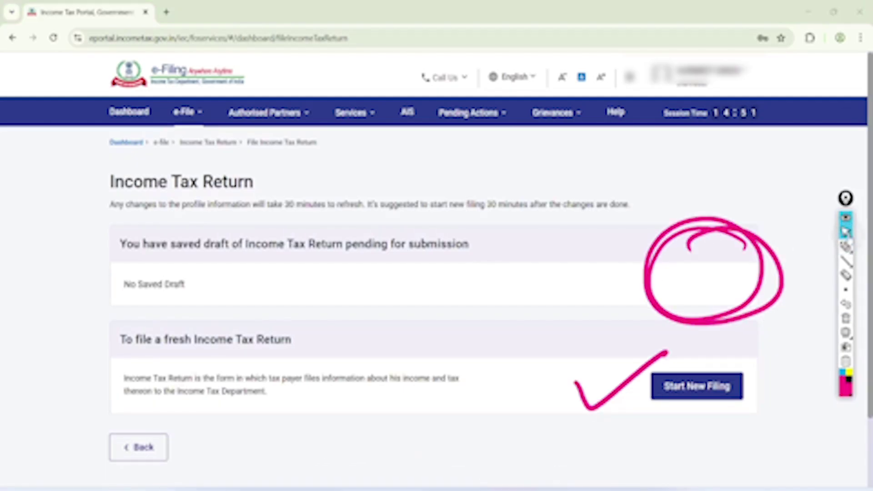
{"action": "left_click", "coordinate": [845, 318]}
Step: Start a new filing with the Individual status and show the available ITR forms
{"action": "left_click", "coordinate": [697, 386]}
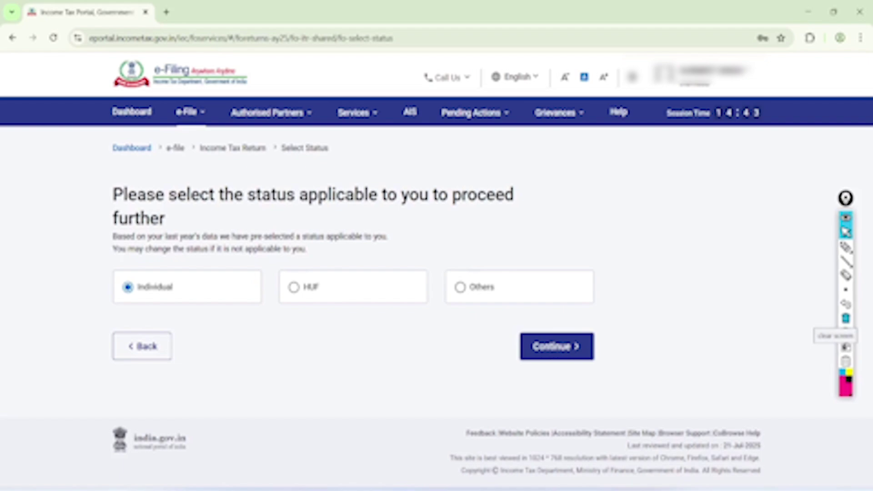
{"action": "left_click", "coordinate": [558, 347]}
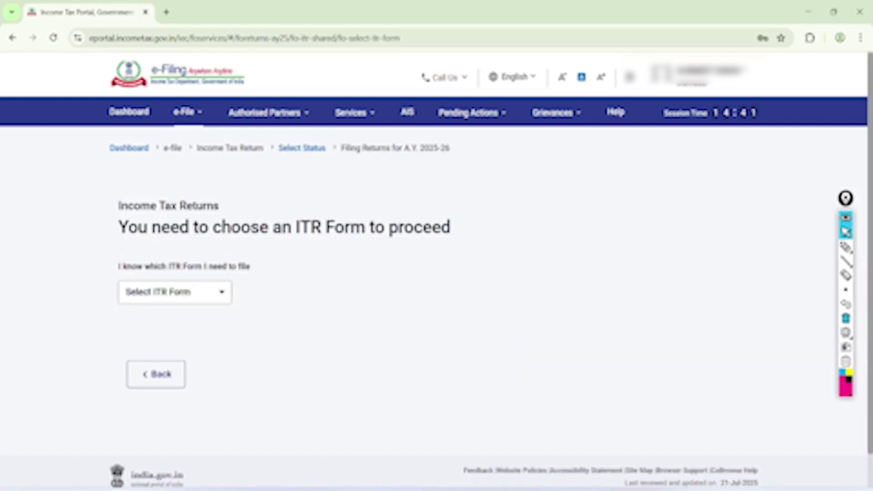
{"action": "left_click", "coordinate": [175, 292]}
Step: Tick ITR-1, circle ITR-2 and write a circled "MF" beside the form list with the pen, clearing the marks when done
{"action": "left_click", "coordinate": [846, 246]}
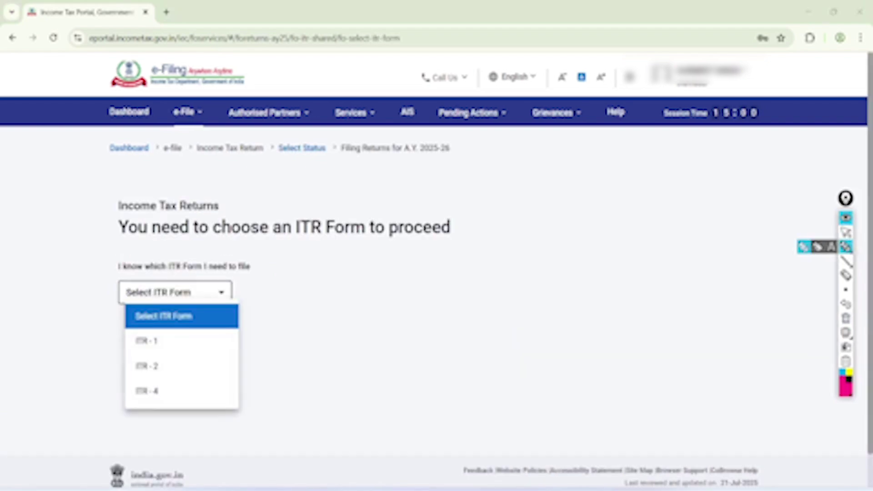
{"action": "mouse_move", "coordinate": [155, 339]}
{"action": "left_mouse_down"}
{"action": "mouse_move", "coordinate": [166, 342]}
{"action": "mouse_move", "coordinate": [269, 282]}
{"action": "left_mouse_up"}
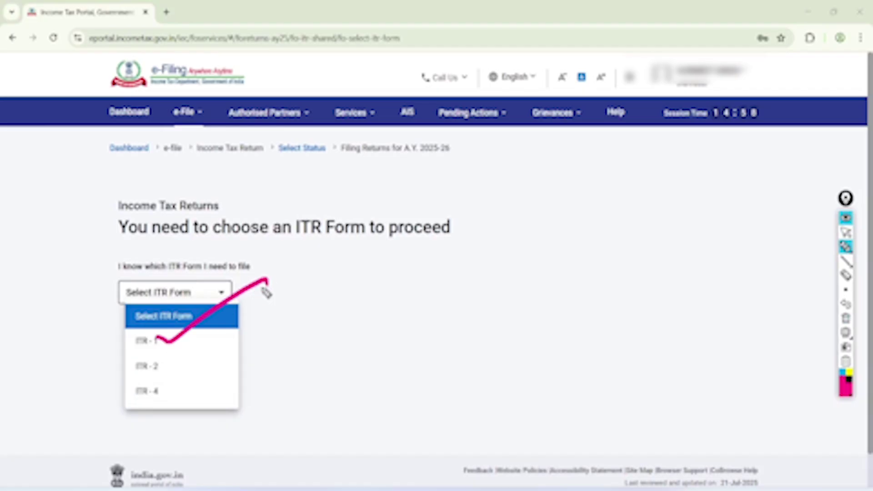
{"action": "mouse_move", "coordinate": [169, 354]}
{"action": "left_mouse_down"}
{"action": "mouse_move", "coordinate": [130, 375]}
{"action": "mouse_move", "coordinate": [175, 356]}
{"action": "mouse_move", "coordinate": [145, 382]}
{"action": "mouse_move", "coordinate": [230, 347]}
{"action": "mouse_move", "coordinate": [263, 349]}
{"action": "mouse_move", "coordinate": [285, 364]}
{"action": "mouse_move", "coordinate": [310, 318]}
{"action": "mouse_move", "coordinate": [315, 331]}
{"action": "left_mouse_up"}
{"action": "left_click_drag", "start_coordinate": [333, 302], "coordinate": [300, 316]}
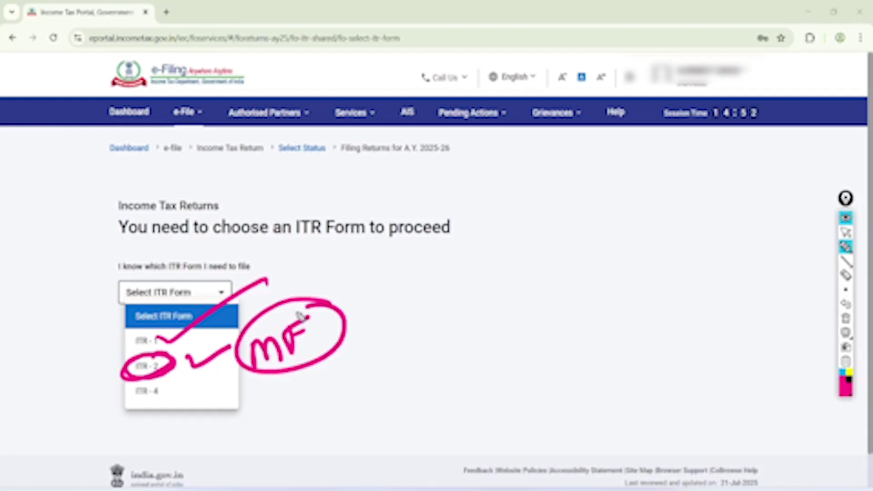
{"action": "key", "text": "ctrl+shift+2"}
{"action": "key", "text": "ctrl+shift+7"}
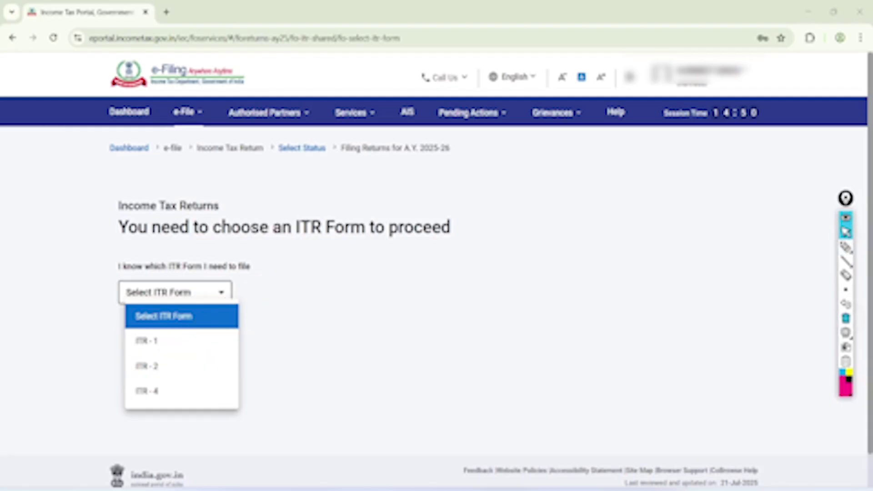
Step: Choose ITR-2 as the return form and proceed with it
{"action": "left_click", "coordinate": [150, 365]}
{"action": "left_click", "coordinate": [174, 360]}
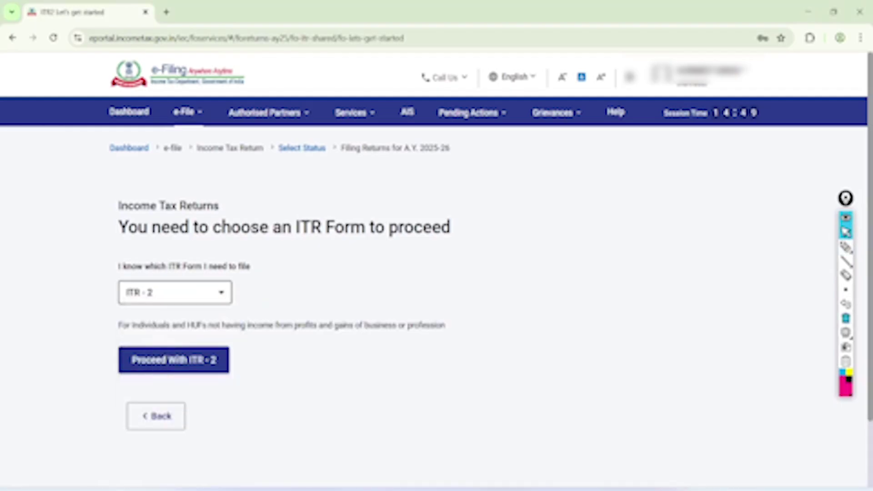
{"action": "scroll", "coordinate": [578, 345], "scroll_direction": "up", "scroll_amount": 5}
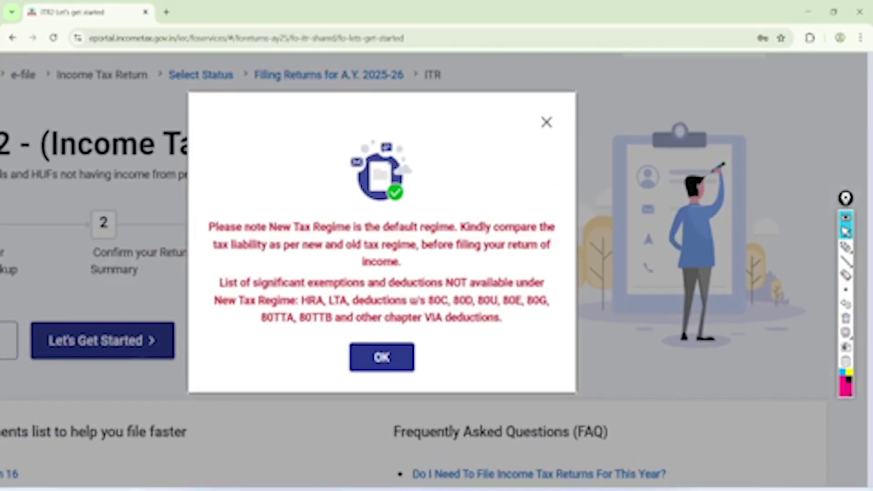
Step: Underline the New Tax Regime notice and its list of unavailable deductions with the pen, add a tick above, and clear the marks
{"action": "left_click", "coordinate": [846, 247]}
{"action": "mouse_move", "coordinate": [161, 229]}
{"action": "left_mouse_down"}
{"action": "mouse_move", "coordinate": [279, 232]}
{"action": "mouse_move", "coordinate": [312, 196]}
{"action": "mouse_move", "coordinate": [250, 225]}
{"action": "left_mouse_up"}
{"action": "mouse_move", "coordinate": [376, 196]}
{"action": "left_mouse_down"}
{"action": "mouse_move", "coordinate": [384, 207]}
{"action": "mouse_move", "coordinate": [439, 166]}
{"action": "left_mouse_up"}
{"action": "left_click_drag", "start_coordinate": [435, 226], "coordinate": [574, 222]}
{"action": "left_click_drag", "start_coordinate": [173, 257], "coordinate": [574, 240]}
{"action": "left_click_drag", "start_coordinate": [329, 268], "coordinate": [440, 258]}
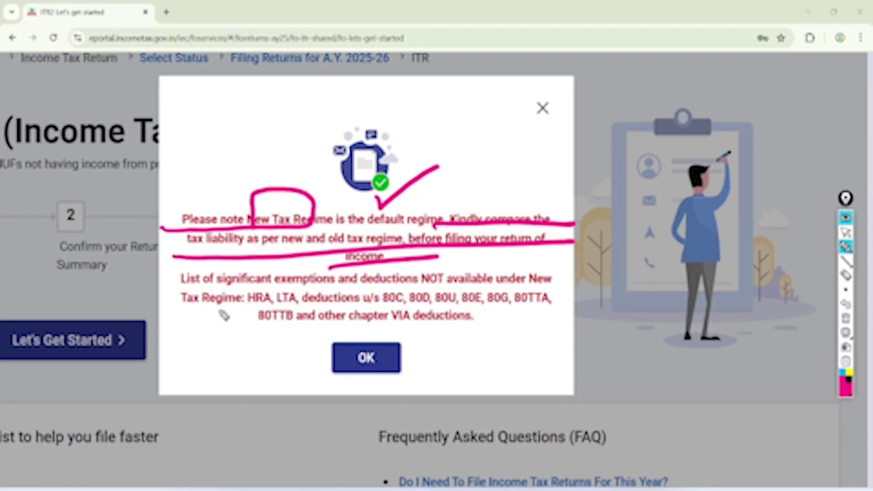
{"action": "left_click_drag", "start_coordinate": [179, 308], "coordinate": [554, 300]}
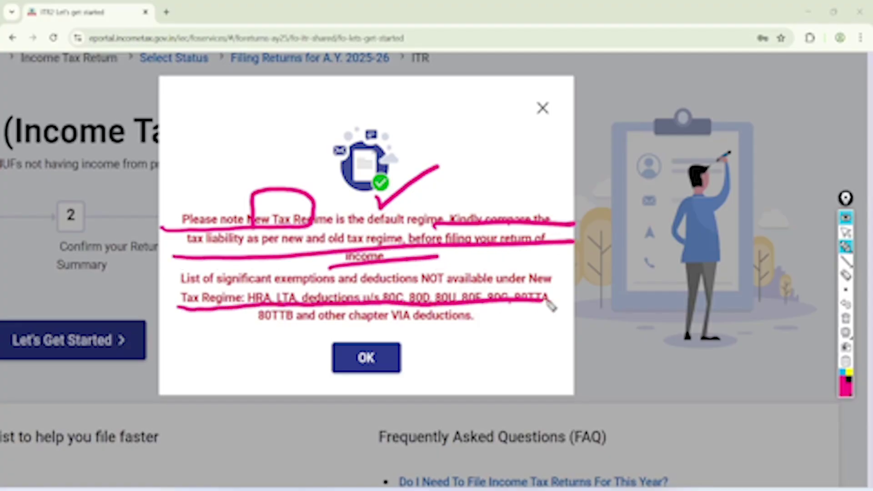
{"action": "left_click_drag", "start_coordinate": [245, 337], "coordinate": [527, 325]}
{"action": "left_click", "coordinate": [846, 232]}
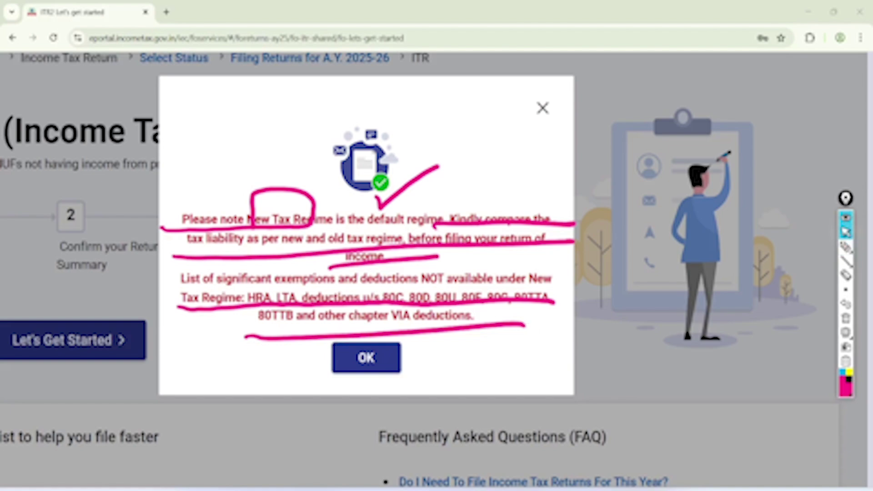
{"action": "left_click", "coordinate": [845, 317]}
Step: Acknowledge the tax regime notice and get started with the ITR-2 return
{"action": "left_click", "coordinate": [367, 358]}
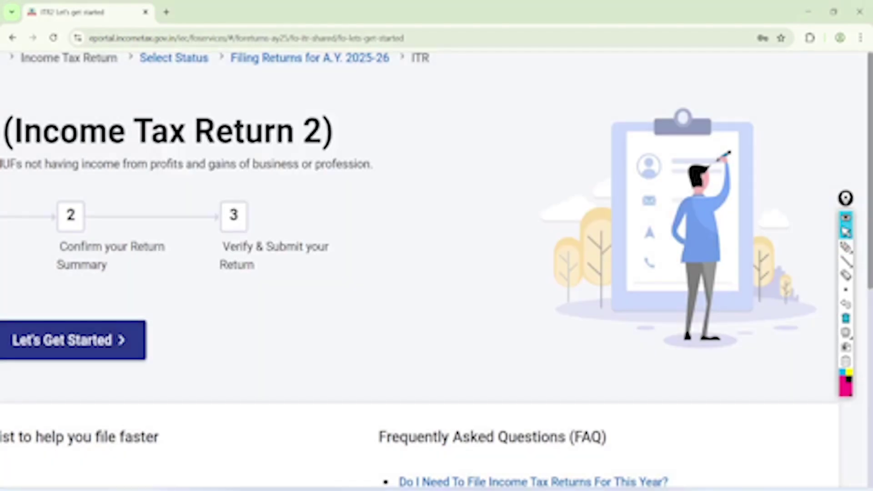
{"action": "scroll", "coordinate": [435, 269], "scroll_direction": "left", "scroll_amount": 3}
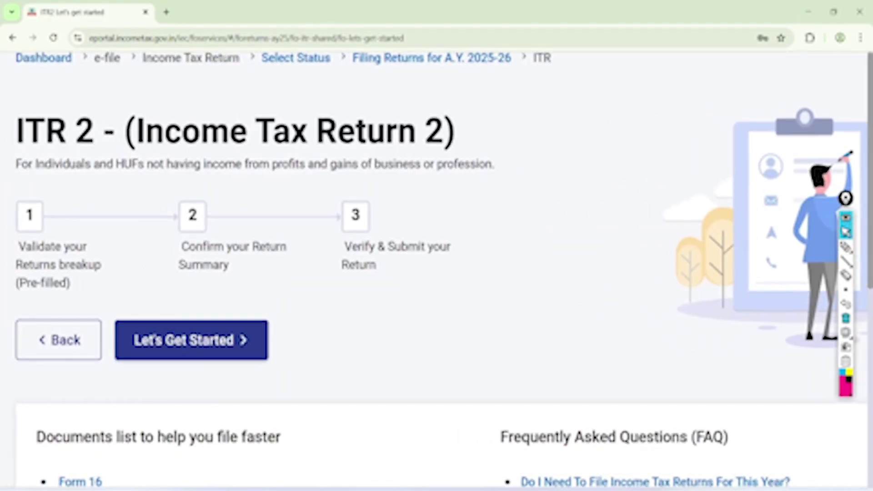
{"action": "left_click", "coordinate": [191, 341]}
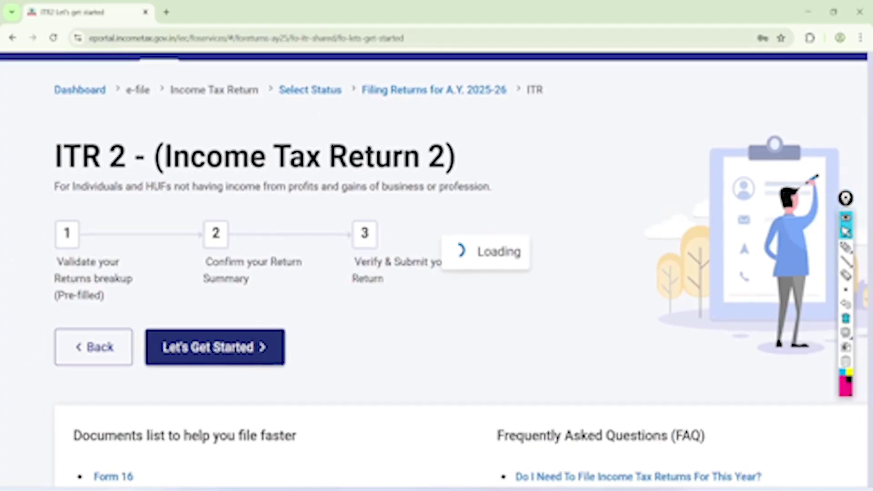
Step: Write "BEL 3L" with the pen beside the basic exemption limit option and underline both parts
{"action": "left_click", "coordinate": [845, 247]}
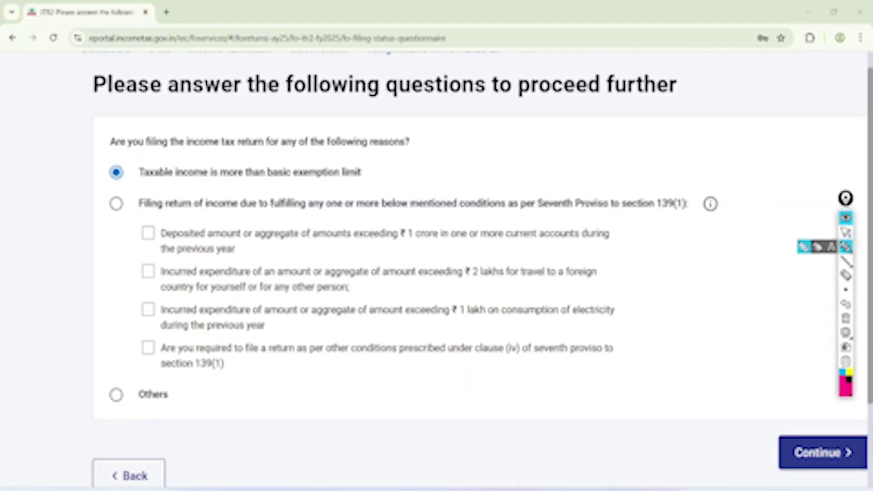
{"action": "left_click_drag", "start_coordinate": [376, 157], "coordinate": [375, 178]}
{"action": "mouse_move", "coordinate": [376, 156]}
{"action": "left_mouse_down"}
{"action": "mouse_move", "coordinate": [390, 175]}
{"action": "mouse_move", "coordinate": [421, 163]}
{"action": "left_mouse_up"}
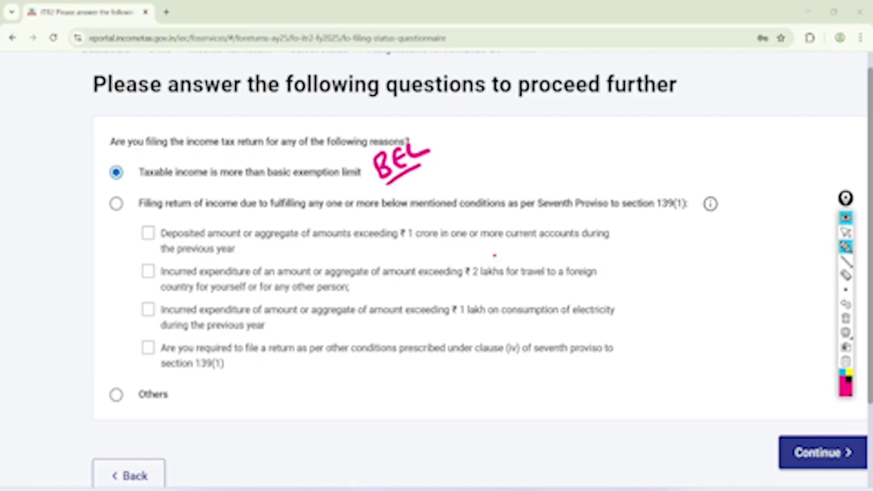
{"action": "left_click_drag", "start_coordinate": [389, 195], "coordinate": [421, 170]}
{"action": "mouse_move", "coordinate": [445, 141]}
{"action": "left_mouse_down"}
{"action": "mouse_move", "coordinate": [457, 133]}
{"action": "mouse_move", "coordinate": [487, 143]}
{"action": "left_mouse_up"}
{"action": "left_click_drag", "start_coordinate": [462, 163], "coordinate": [474, 159]}
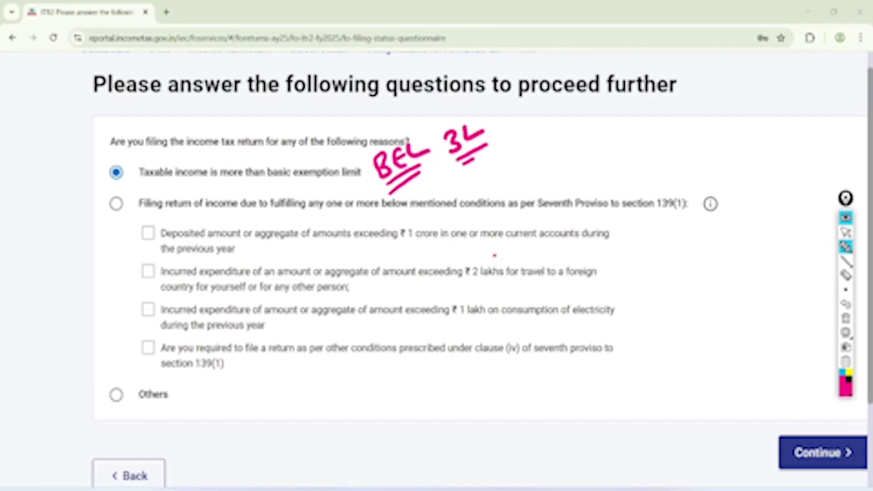
Step: Tick the taxable income option and underline the first three Seventh Proviso conditions with the pen, clearing all marks when done
{"action": "left_click_drag", "start_coordinate": [114, 172], "coordinate": [244, 91]}
{"action": "left_click_drag", "start_coordinate": [391, 245], "coordinate": [472, 236]}
{"action": "left_click_drag", "start_coordinate": [440, 281], "coordinate": [527, 271]}
{"action": "left_click_drag", "start_coordinate": [436, 321], "coordinate": [533, 303]}
{"action": "left_click", "coordinate": [846, 232]}
{"action": "left_click", "coordinate": [846, 333]}
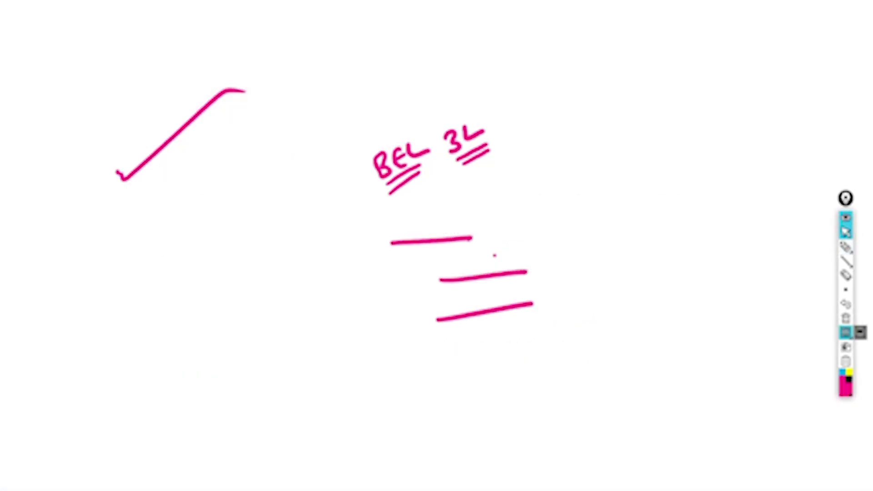
{"action": "left_click", "coordinate": [846, 332]}
{"action": "left_click", "coordinate": [845, 318]}
Step: Set the reason for filing the return to Others and continue to the schedule selection
{"action": "left_click", "coordinate": [116, 394]}
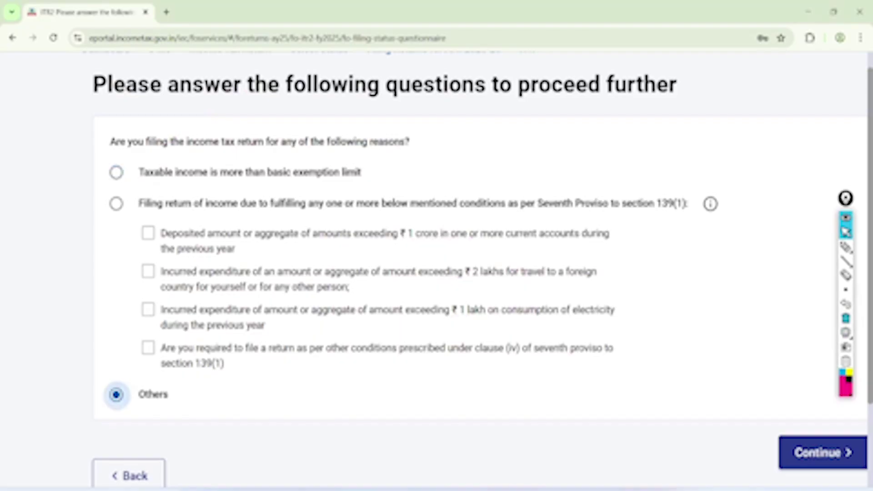
{"action": "left_click", "coordinate": [822, 453]}
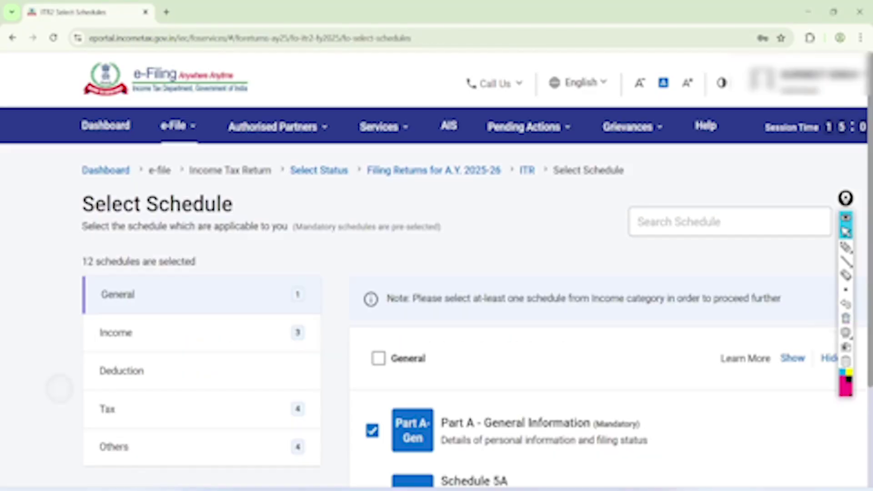
{"action": "scroll", "coordinate": [436, 273], "scroll_direction": "down", "scroll_amount": 2}
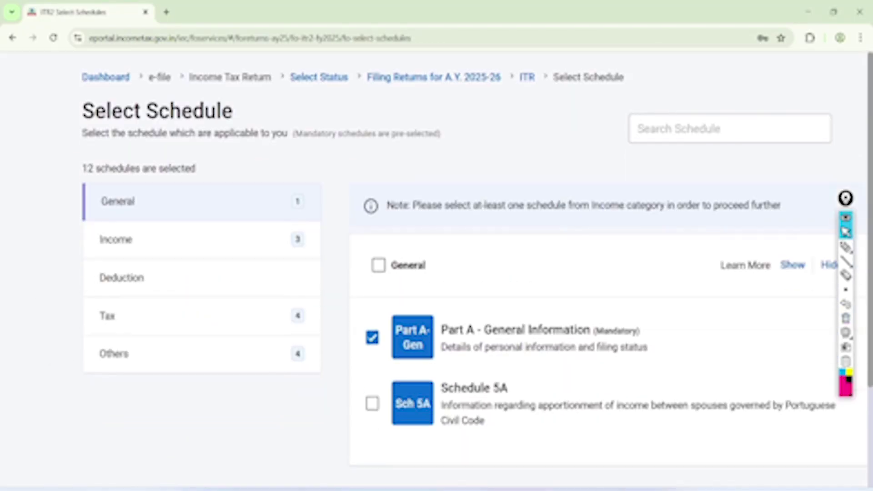
Step: Switch to the Broker Report workbook in Excel, write a circled "MF Share Crypto" on screen with the pen, and clear it
{"action": "key", "text": "alt+Tab"}
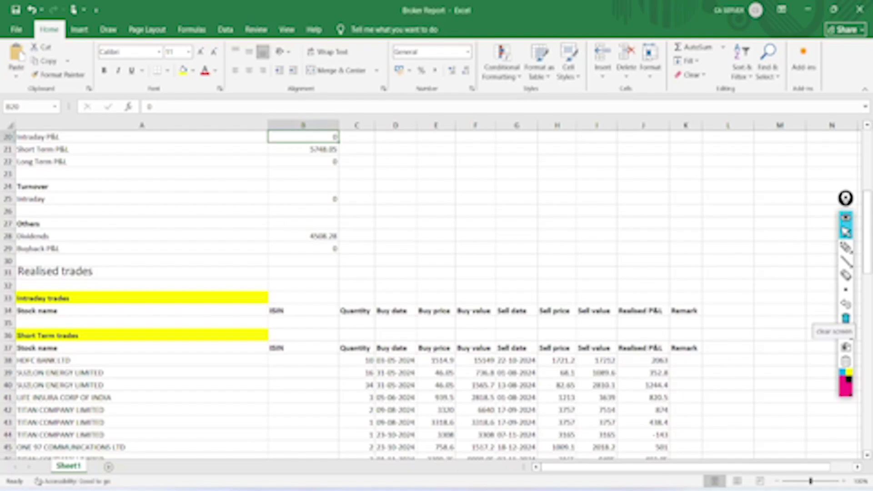
{"action": "left_click", "coordinate": [846, 247]}
{"action": "mouse_move", "coordinate": [379, 197]}
{"action": "left_mouse_down"}
{"action": "mouse_move", "coordinate": [384, 172]}
{"action": "mouse_move", "coordinate": [406, 179]}
{"action": "mouse_move", "coordinate": [421, 156]}
{"action": "mouse_move", "coordinate": [397, 210]}
{"action": "mouse_move", "coordinate": [443, 207]}
{"action": "mouse_move", "coordinate": [465, 171]}
{"action": "mouse_move", "coordinate": [434, 238]}
{"action": "mouse_move", "coordinate": [455, 227]}
{"action": "mouse_move", "coordinate": [475, 232]}
{"action": "mouse_move", "coordinate": [497, 195]}
{"action": "mouse_move", "coordinate": [359, 282]}
{"action": "mouse_move", "coordinate": [376, 143]}
{"action": "left_mouse_up"}
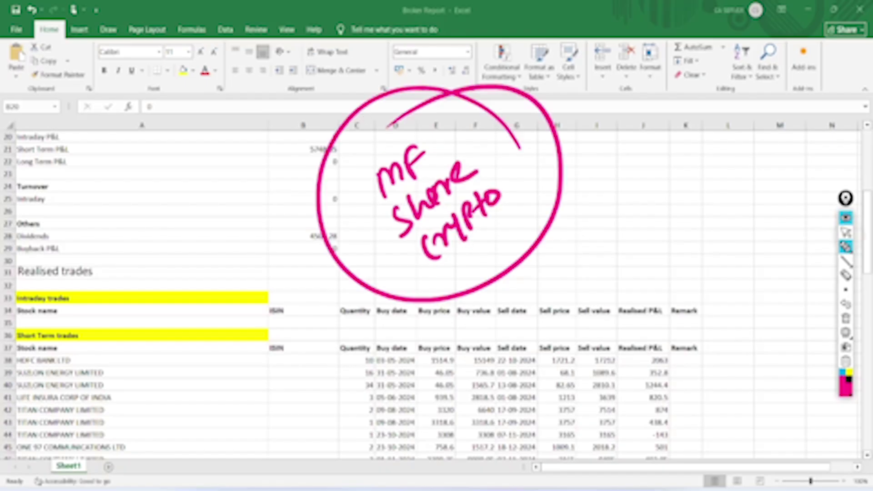
{"action": "left_click", "coordinate": [846, 232]}
{"action": "left_click", "coordinate": [846, 318]}
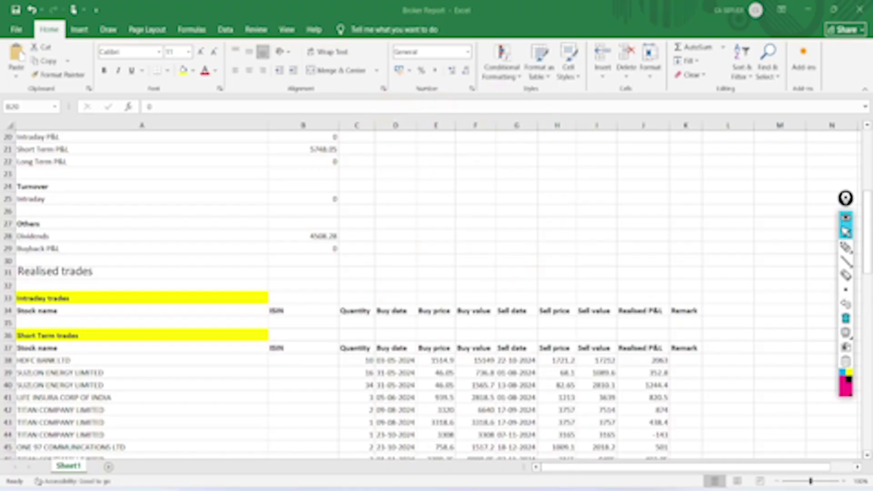
Step: Draw a pen arrow from Intraday P&L to its amount and write "ITR-3" beside it with a double underline
{"action": "scroll", "coordinate": [427, 296], "scroll_direction": "up", "scroll_amount": 1}
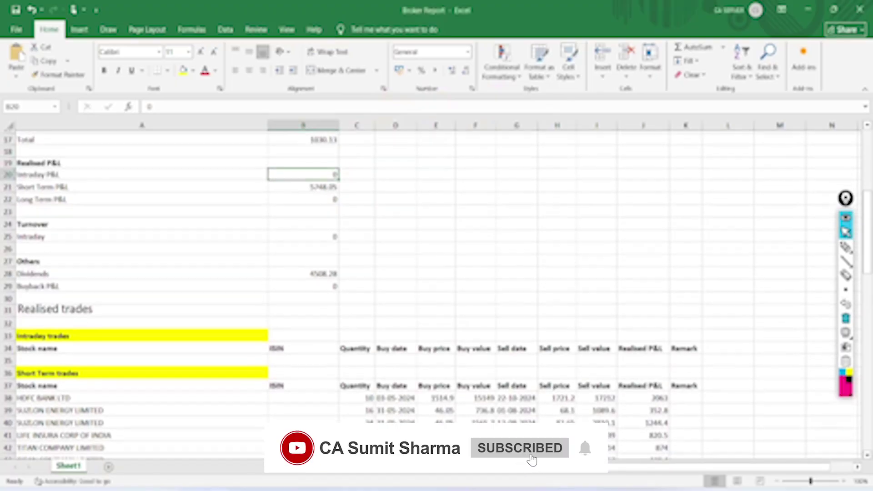
{"action": "left_click", "coordinate": [846, 247]}
{"action": "mouse_move", "coordinate": [59, 169]}
{"action": "left_mouse_down"}
{"action": "mouse_move", "coordinate": [228, 179]}
{"action": "mouse_move", "coordinate": [323, 167]}
{"action": "left_mouse_up"}
{"action": "left_click_drag", "start_coordinate": [377, 158], "coordinate": [383, 191]}
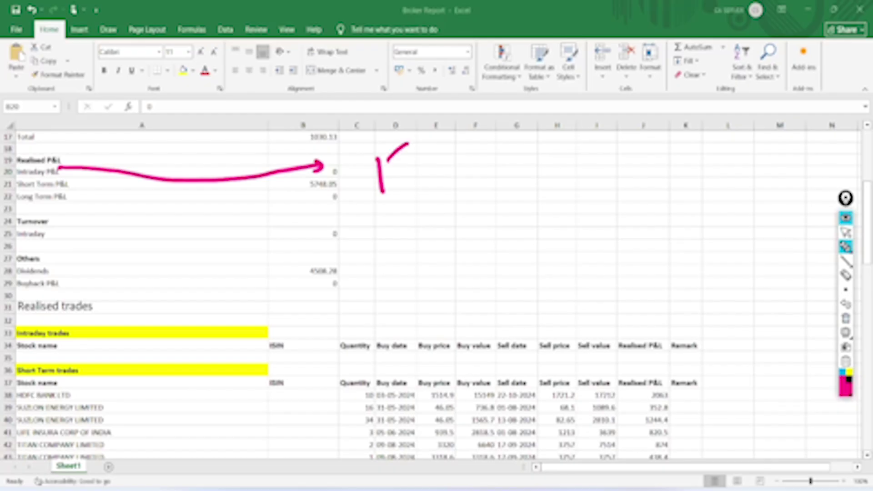
{"action": "left_click_drag", "start_coordinate": [402, 150], "coordinate": [399, 184]}
{"action": "mouse_move", "coordinate": [413, 149]}
{"action": "left_mouse_down"}
{"action": "mouse_move", "coordinate": [413, 178]}
{"action": "mouse_move", "coordinate": [438, 171]}
{"action": "left_mouse_up"}
{"action": "left_click_drag", "start_coordinate": [448, 133], "coordinate": [446, 160]}
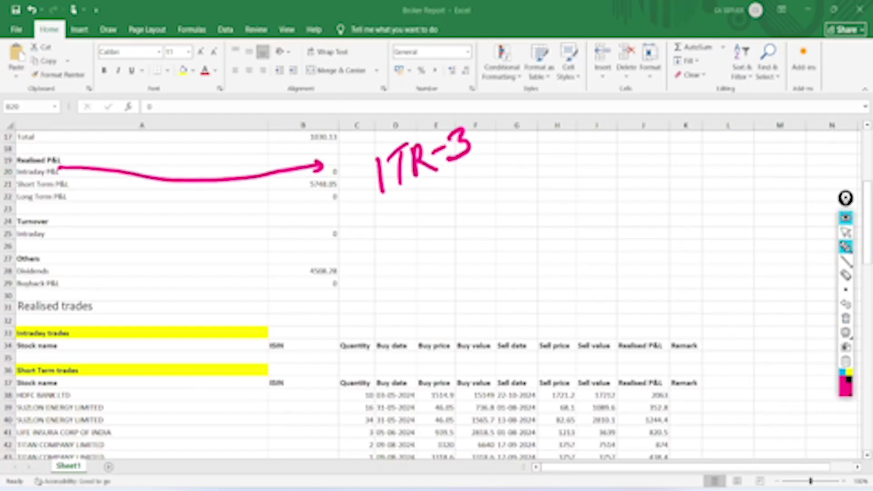
{"action": "left_click_drag", "start_coordinate": [408, 196], "coordinate": [478, 159]}
{"action": "left_click_drag", "start_coordinate": [412, 211], "coordinate": [480, 169]}
Step: Draw pen arrows from Short Term P&L and Long Term P&L to their amounts, clearing all annotations when done
{"action": "mouse_move", "coordinate": [75, 181]}
{"action": "left_mouse_down"}
{"action": "mouse_move", "coordinate": [186, 195]}
{"action": "mouse_move", "coordinate": [295, 184]}
{"action": "left_mouse_up"}
{"action": "mouse_move", "coordinate": [87, 193]}
{"action": "left_mouse_down"}
{"action": "mouse_move", "coordinate": [253, 213]}
{"action": "mouse_move", "coordinate": [303, 195]}
{"action": "left_mouse_up"}
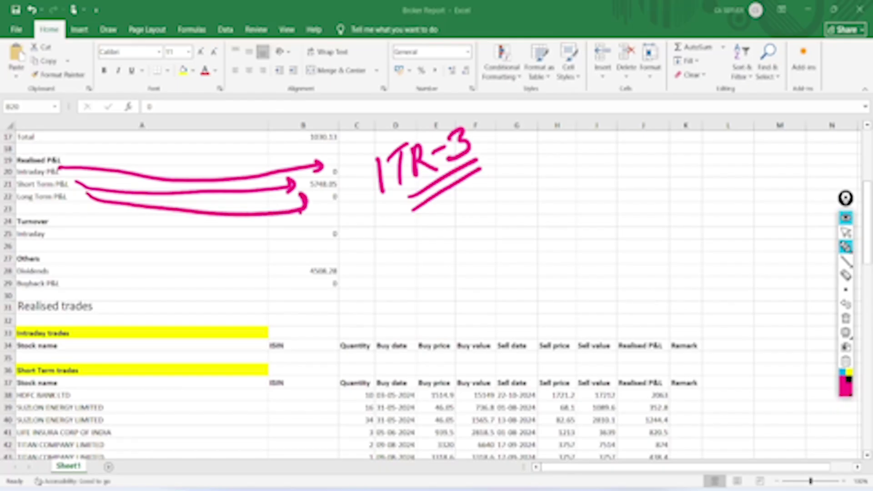
{"action": "left_click", "coordinate": [846, 232]}
{"action": "left_click", "coordinate": [845, 319]}
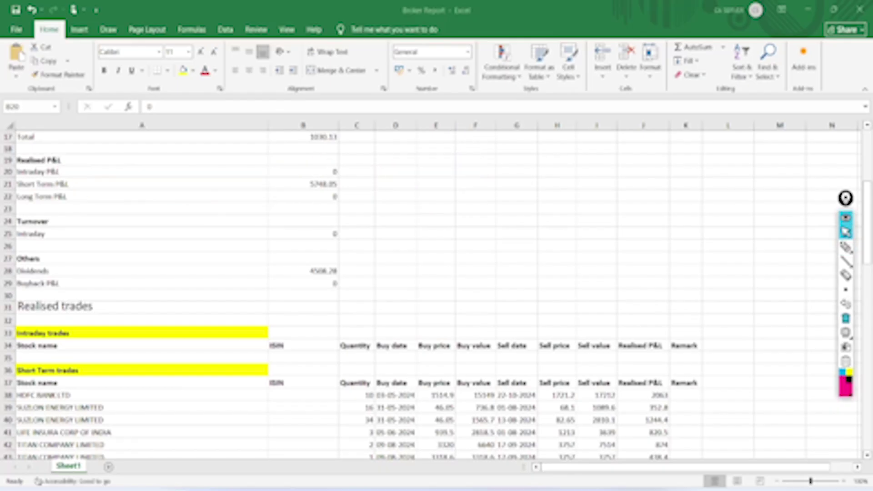
Step: Circle the Buy value and Sell value columns of the short term trades with the pen and clear the marks
{"action": "scroll", "coordinate": [427, 296], "scroll_direction": "down", "scroll_amount": 5}
{"action": "scroll", "coordinate": [428, 295], "scroll_direction": "down", "scroll_amount": 2}
{"action": "scroll", "coordinate": [428, 295], "scroll_direction": "up", "scroll_amount": 2}
{"action": "left_click", "coordinate": [846, 248]}
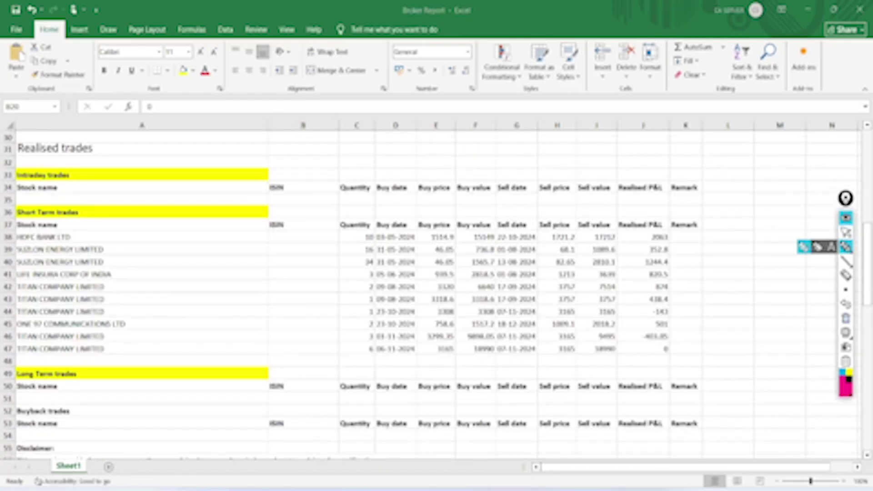
{"action": "mouse_move", "coordinate": [496, 157]}
{"action": "left_mouse_down"}
{"action": "mouse_move", "coordinate": [450, 226]}
{"action": "mouse_move", "coordinate": [475, 372]}
{"action": "mouse_move", "coordinate": [499, 261]}
{"action": "left_mouse_up"}
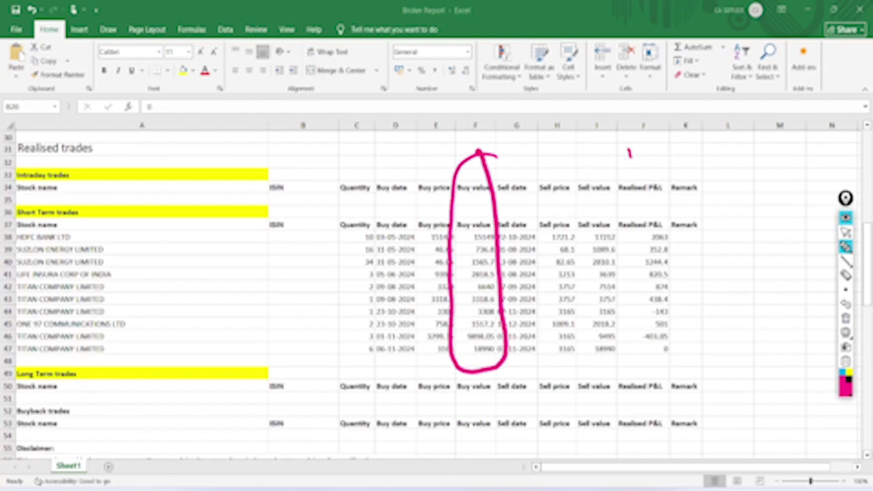
{"action": "mouse_move", "coordinate": [629, 154]}
{"action": "left_mouse_down"}
{"action": "mouse_move", "coordinate": [572, 238]}
{"action": "mouse_move", "coordinate": [634, 293]}
{"action": "mouse_move", "coordinate": [632, 157]}
{"action": "left_mouse_up"}
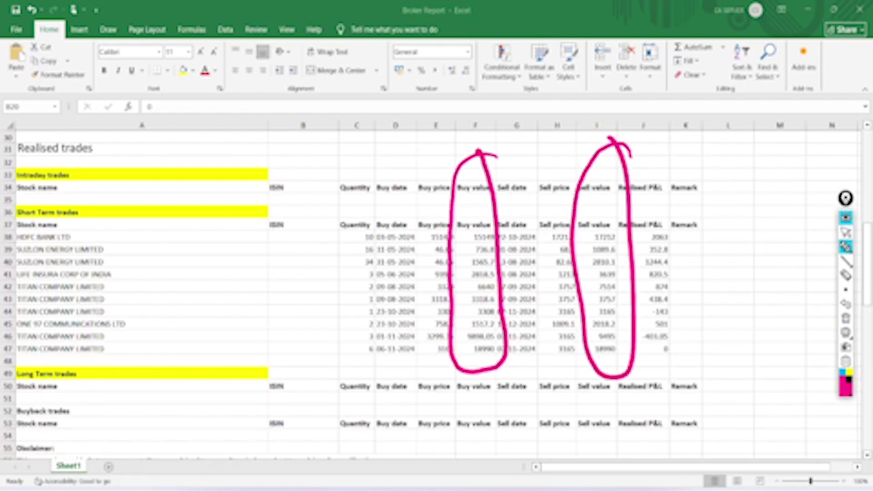
{"action": "left_click", "coordinate": [846, 232]}
{"action": "left_click", "coordinate": [846, 318]}
Step: Total the Buy value column of the short term trades in cell F49 with AutoSum
{"action": "left_click", "coordinate": [476, 370]}
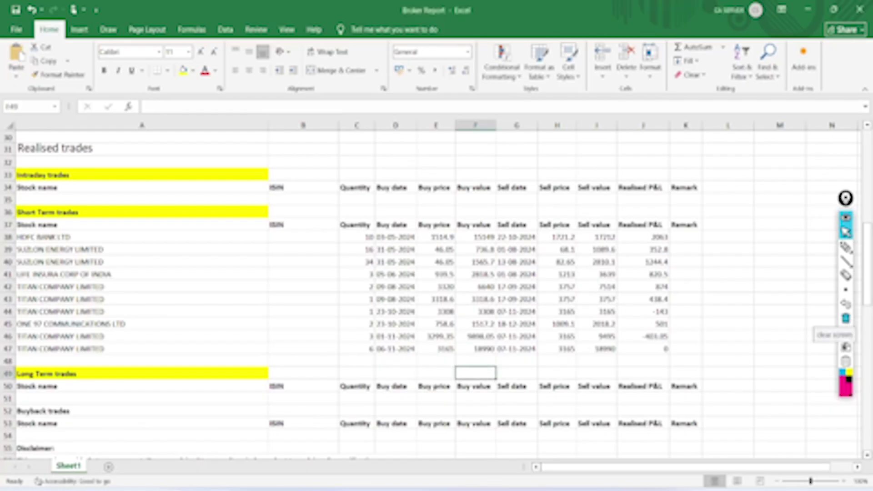
{"action": "key", "text": "alt+equal"}
{"action": "key", "text": "Return"}
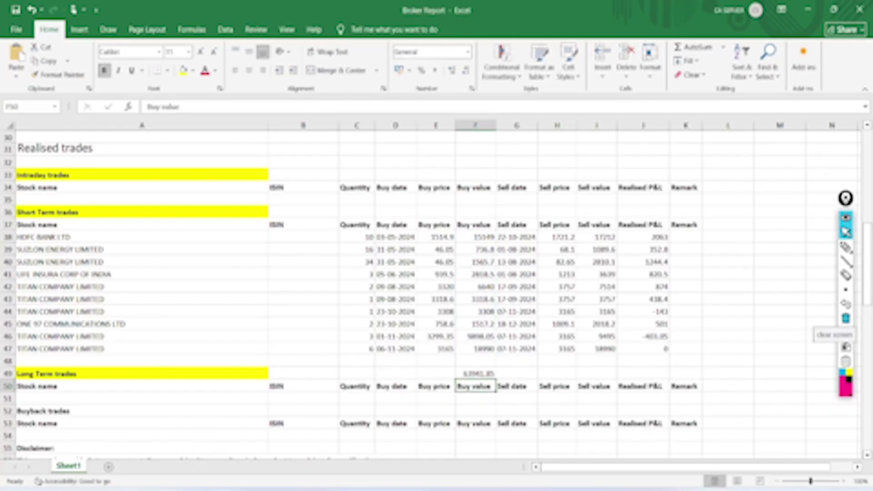
Step: Total the Sell value column of the short term trades in cell I49 with AutoSum
{"action": "key", "text": "Up"}
{"action": "key", "text": "Right"}
{"action": "key", "text": "Right"}
{"action": "key", "text": "Right"}
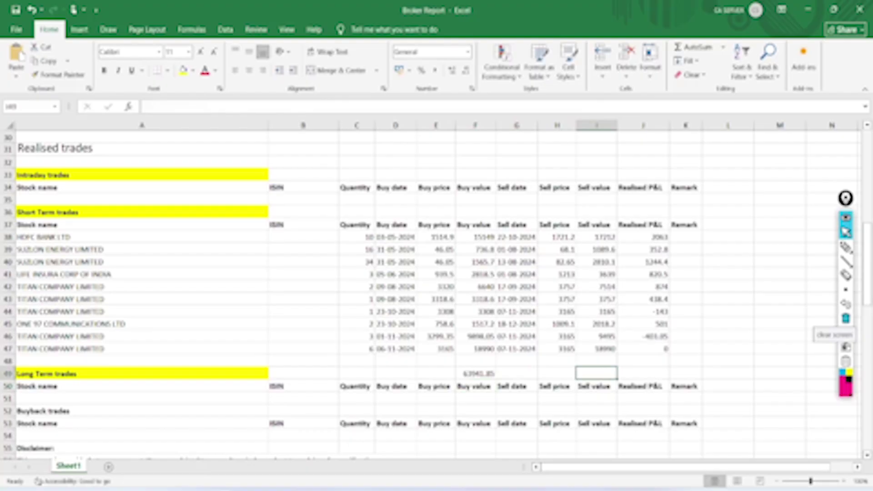
{"action": "key", "text": "alt+equal"}
{"action": "key", "text": "Return"}
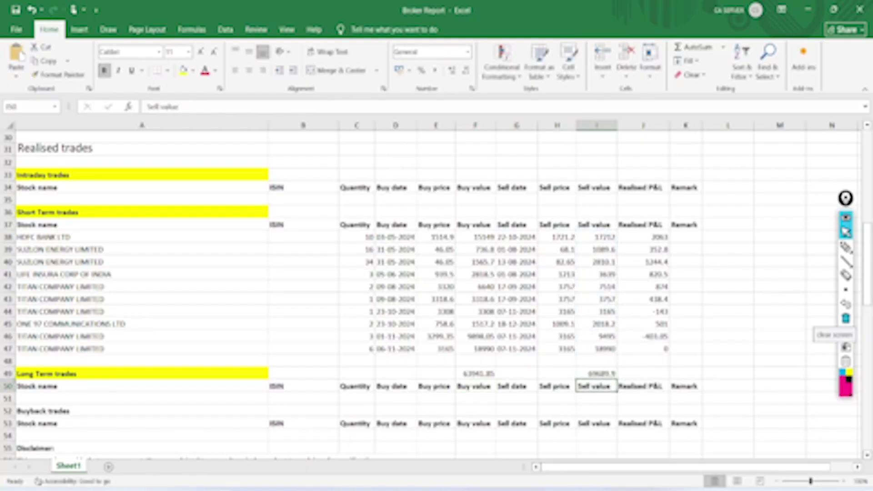
Step: Calculate the short term profit in cell J49 with a formula subtracting the Buy value total F49 from the Sell value total I49
{"action": "key", "text": "Up"}
{"action": "key", "text": "Right"}
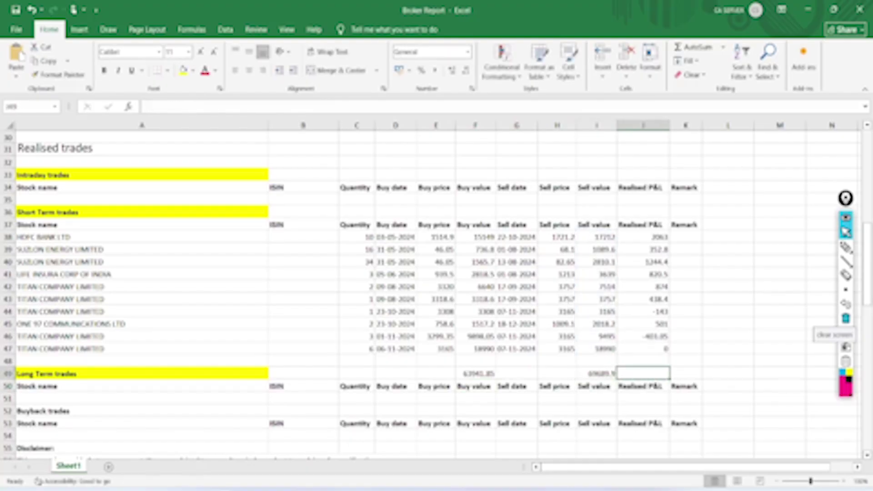
{"action": "type", "text": "="}
{"action": "key", "text": "Left"}
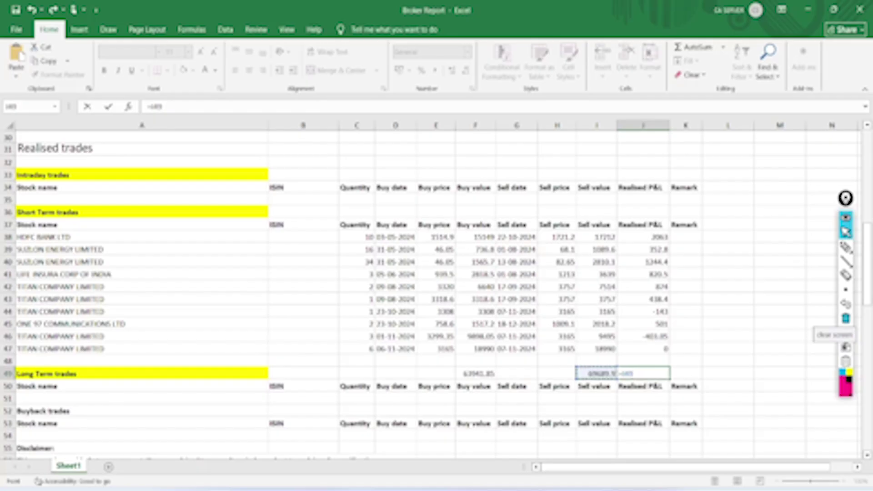
{"action": "type", "text": "-"}
{"action": "key", "text": "Left"}
{"action": "key", "text": "Left"}
{"action": "key", "text": "Left"}
{"action": "key", "text": "Left"}
{"action": "key", "text": "Left"}
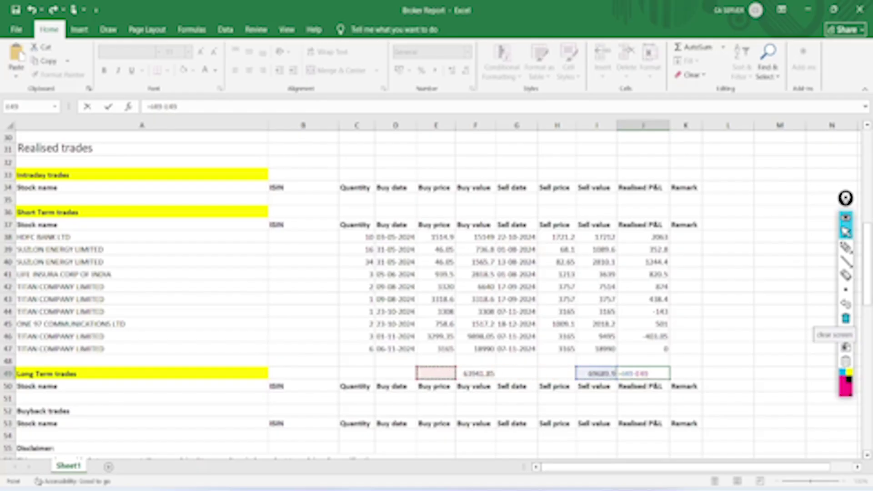
{"action": "key", "text": "Right"}
{"action": "key", "text": "Return"}
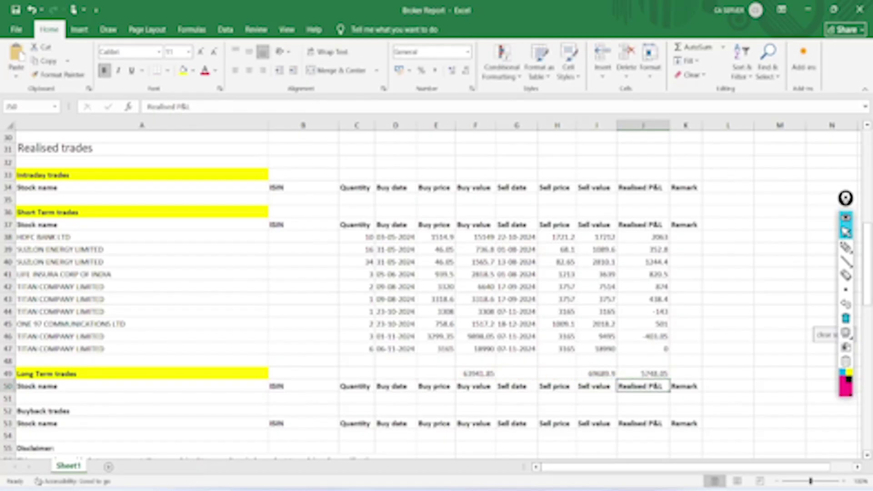
Step: Circle the calculated short term profit in J49 with the pen and clear the mark
{"action": "left_click", "coordinate": [845, 247]}
{"action": "mouse_move", "coordinate": [672, 347]}
{"action": "left_mouse_down"}
{"action": "mouse_move", "coordinate": [632, 382]}
{"action": "mouse_move", "coordinate": [673, 397]}
{"action": "mouse_move", "coordinate": [682, 351]}
{"action": "left_mouse_up"}
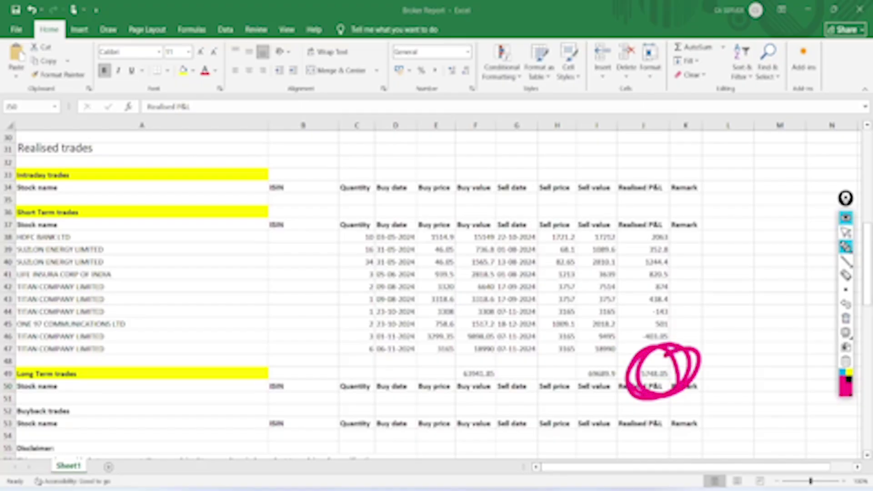
{"action": "left_click", "coordinate": [846, 232]}
{"action": "left_click", "coordinate": [845, 318]}
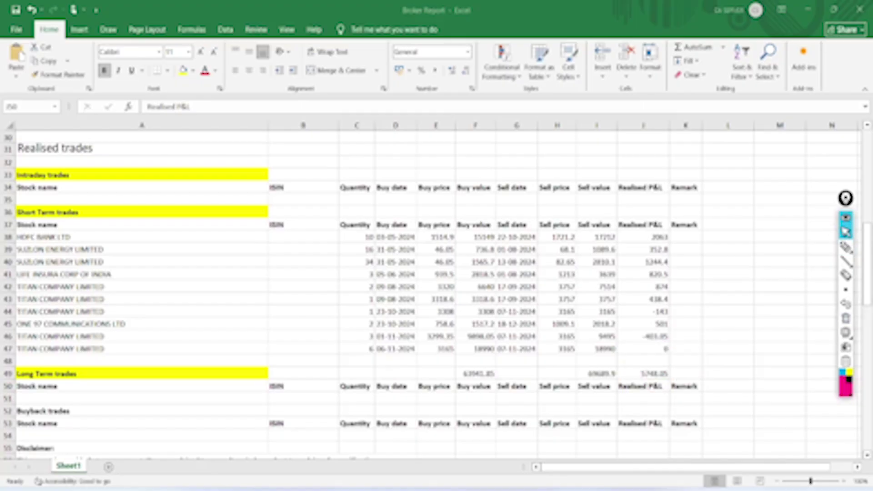
Step: Circle the Short Term P&L amount and the charges list, bracket the charge amounts, draw an arrow from STT to its amount, and clear the marks
{"action": "scroll", "coordinate": [437, 291], "scroll_direction": "up", "scroll_amount": 7}
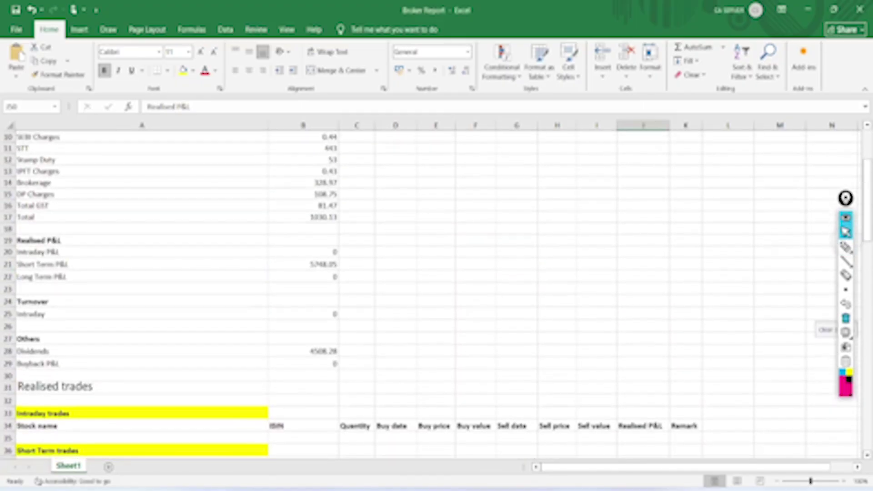
{"action": "left_click", "coordinate": [845, 247]}
{"action": "mouse_move", "coordinate": [368, 247]}
{"action": "left_mouse_down"}
{"action": "mouse_move", "coordinate": [366, 267]}
{"action": "mouse_move", "coordinate": [363, 238]}
{"action": "mouse_move", "coordinate": [310, 272]}
{"action": "left_mouse_up"}
{"action": "mouse_move", "coordinate": [59, 100]}
{"action": "left_mouse_down"}
{"action": "mouse_move", "coordinate": [17, 118]}
{"action": "mouse_move", "coordinate": [101, 122]}
{"action": "mouse_move", "coordinate": [18, 159]}
{"action": "left_mouse_up"}
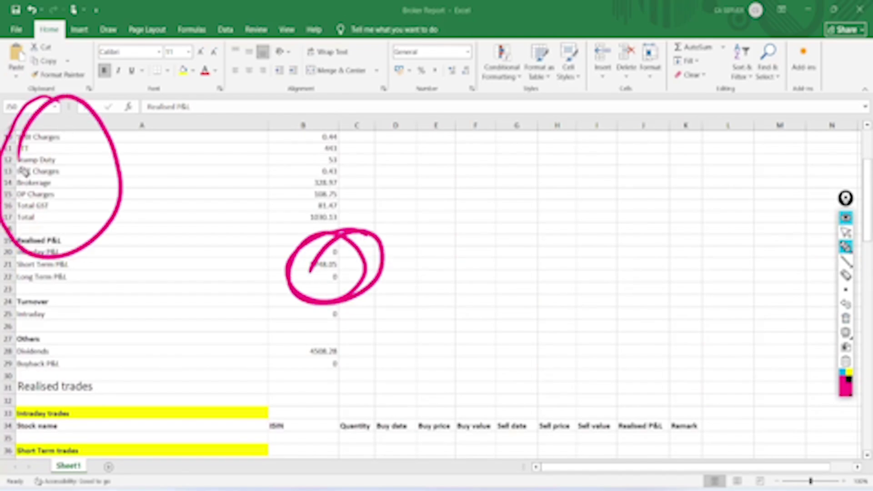
{"action": "mouse_move", "coordinate": [340, 114]}
{"action": "left_mouse_down"}
{"action": "mouse_move", "coordinate": [369, 155]}
{"action": "mouse_move", "coordinate": [349, 218]}
{"action": "left_mouse_up"}
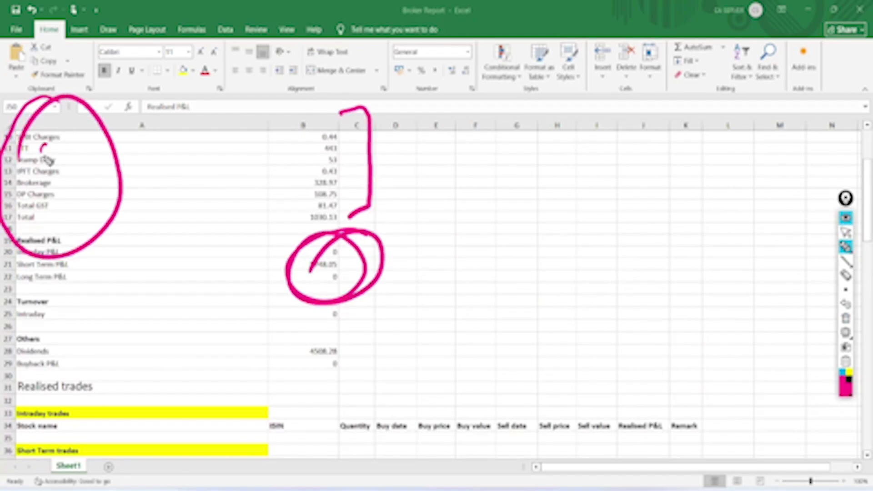
{"action": "left_click_drag", "start_coordinate": [48, 160], "coordinate": [306, 156]}
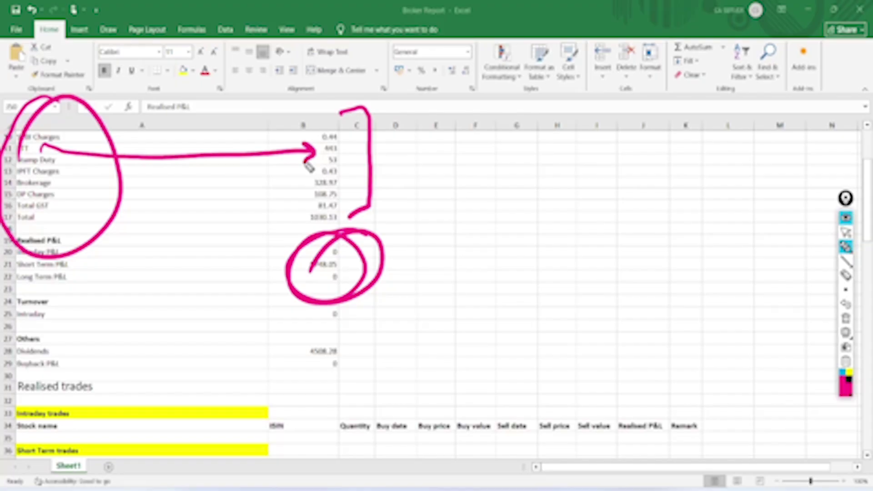
{"action": "left_click", "coordinate": [847, 233]}
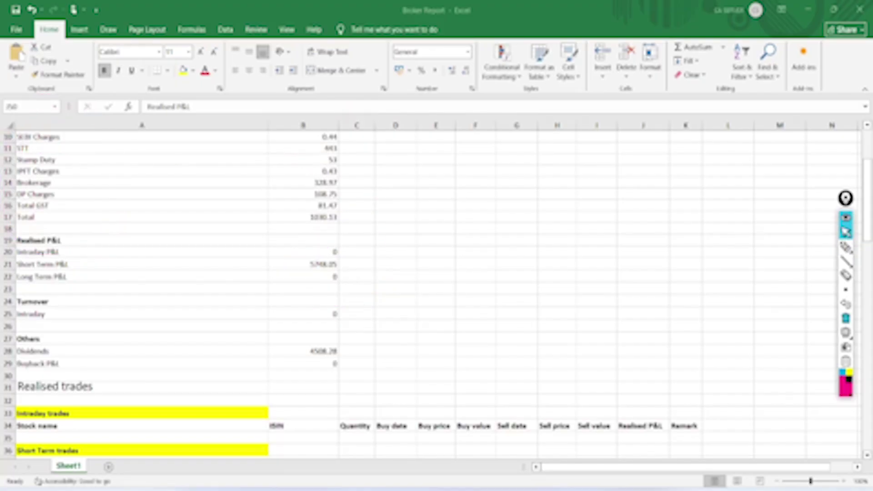
{"action": "left_click", "coordinate": [845, 319]}
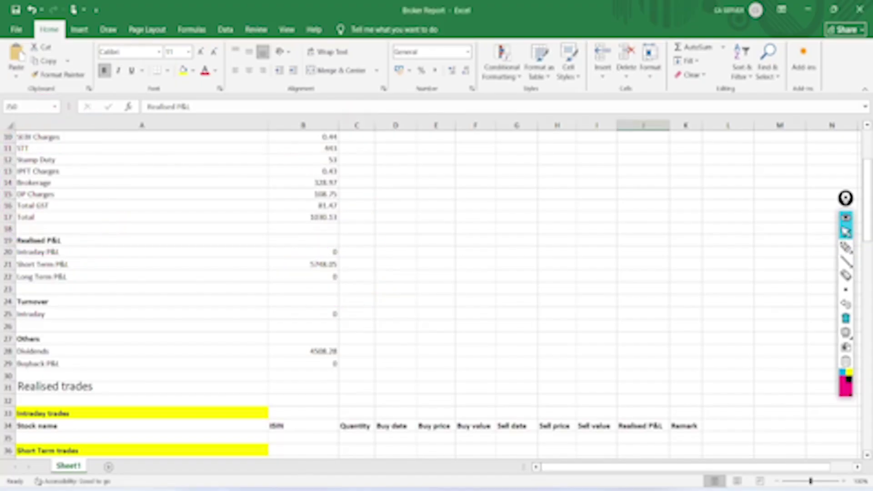
Step: Switch to the e-Filing portal and deselect Schedule House Property among the Income schedules
{"action": "key", "text": "alt+Tab"}
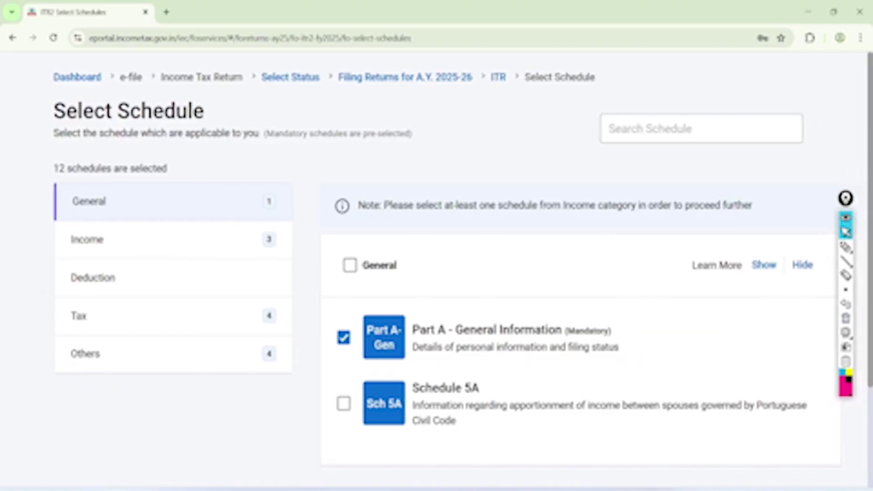
{"action": "left_click", "coordinate": [81, 240]}
{"action": "scroll", "coordinate": [436, 269], "scroll_direction": "down", "scroll_amount": 3}
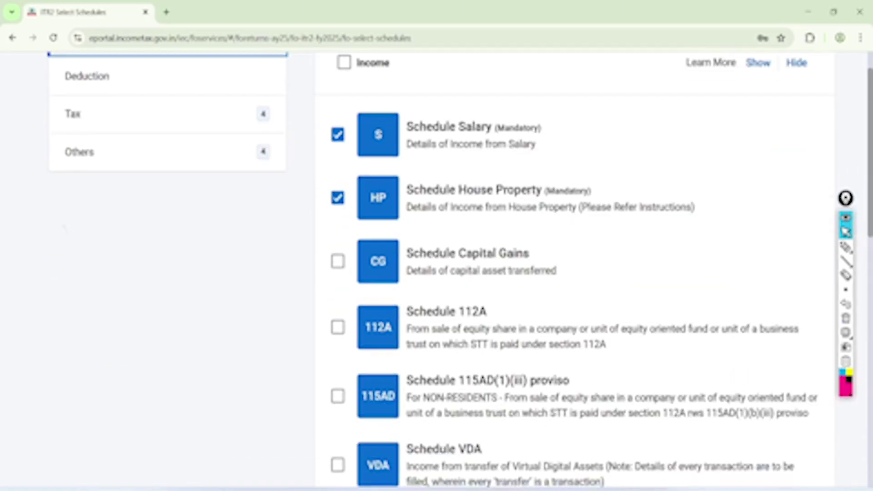
{"action": "left_click", "coordinate": [337, 135]}
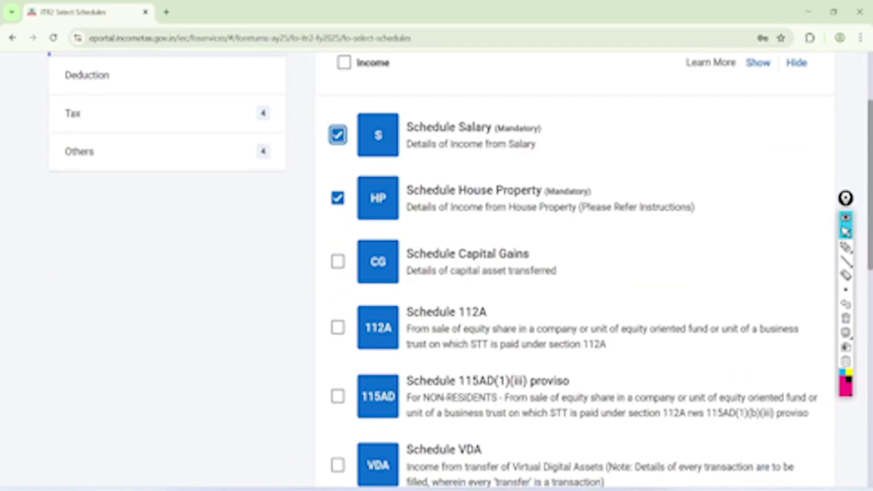
{"action": "left_click", "coordinate": [338, 198]}
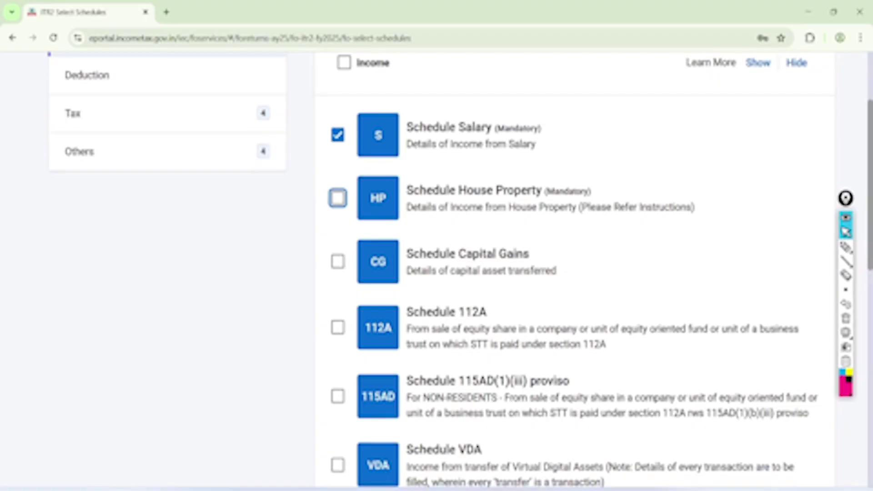
Step: Select Schedule Capital Gains and Schedule 112A for the return
{"action": "scroll", "coordinate": [337, 209], "scroll_direction": "up", "scroll_amount": 1}
{"action": "scroll", "coordinate": [337, 218], "scroll_direction": "down", "scroll_amount": 2}
{"action": "left_click", "coordinate": [337, 220]}
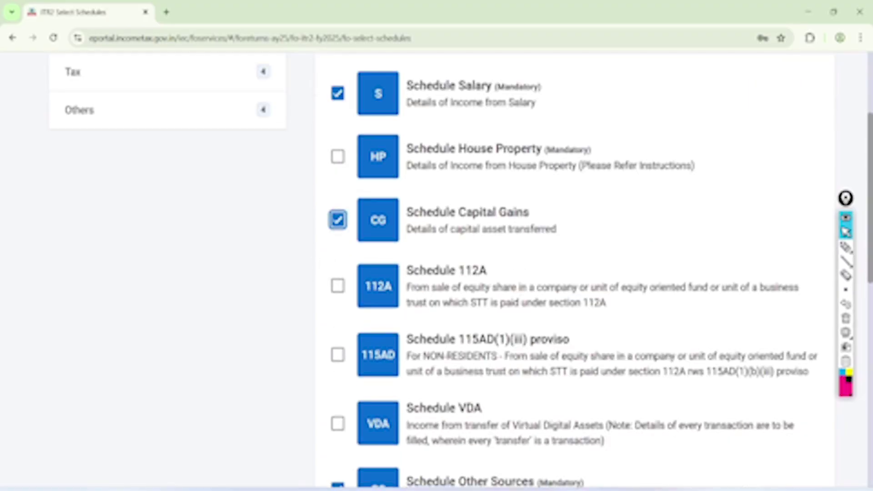
{"action": "left_click", "coordinate": [338, 285]}
Step: Write STCG beside Schedule Capital Gains and LTCG beside Schedule 112A with the pen, clearing both notes when done
{"action": "left_click", "coordinate": [846, 247]}
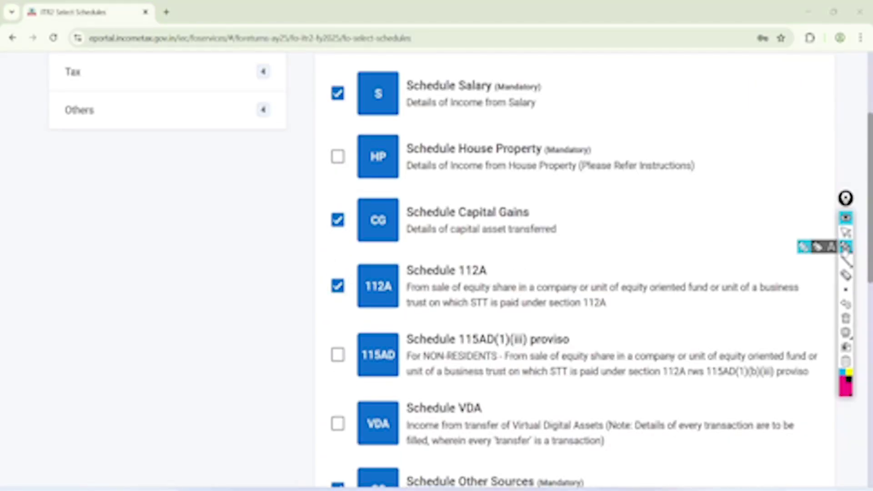
{"action": "mouse_move", "coordinate": [603, 194]}
{"action": "left_mouse_down"}
{"action": "mouse_move", "coordinate": [612, 233]}
{"action": "mouse_move", "coordinate": [647, 195]}
{"action": "mouse_move", "coordinate": [647, 230]}
{"action": "mouse_move", "coordinate": [690, 241]}
{"action": "mouse_move", "coordinate": [630, 296]}
{"action": "mouse_move", "coordinate": [694, 299]}
{"action": "mouse_move", "coordinate": [692, 305]}
{"action": "left_mouse_up"}
{"action": "left_click", "coordinate": [845, 232]}
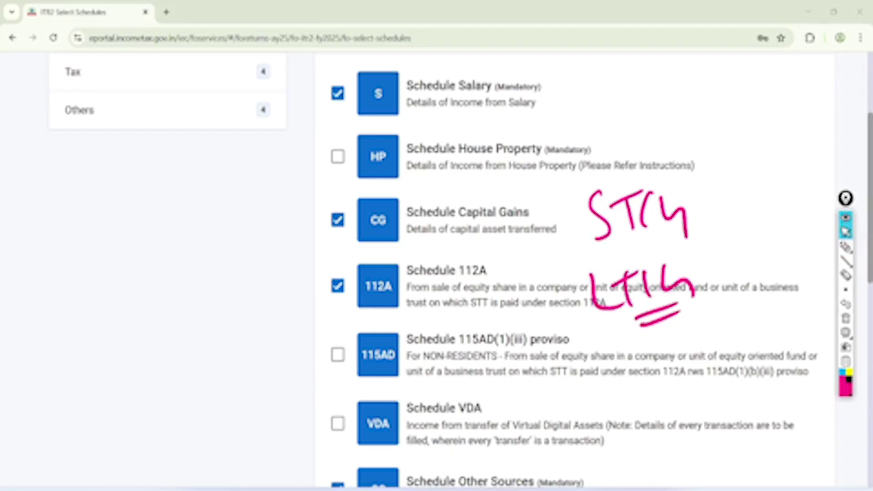
{"action": "left_click", "coordinate": [845, 318]}
Step: Mark Schedule VDA with the pen, clear the mark, and select Schedule VDA for the return
{"action": "scroll", "coordinate": [572, 273], "scroll_direction": "down", "scroll_amount": 3}
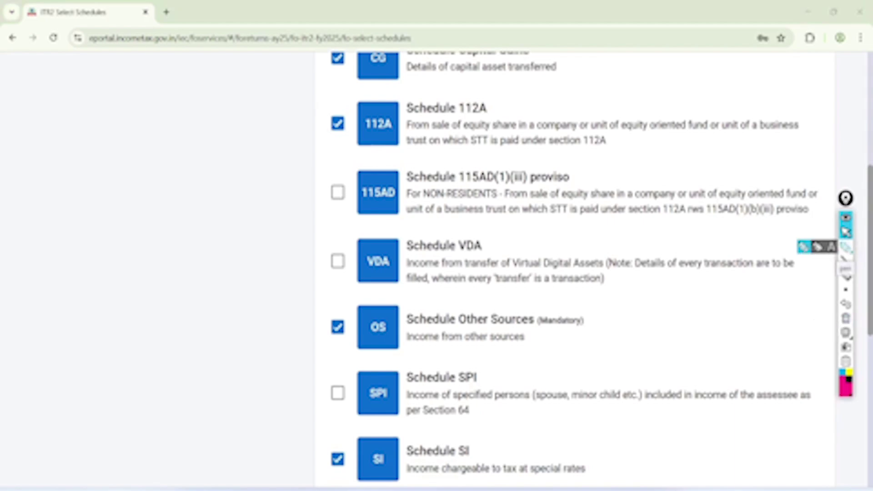
{"action": "left_click", "coordinate": [846, 247]}
{"action": "mouse_move", "coordinate": [518, 223]}
{"action": "left_mouse_down"}
{"action": "mouse_move", "coordinate": [373, 223]}
{"action": "mouse_move", "coordinate": [540, 265]}
{"action": "mouse_move", "coordinate": [400, 215]}
{"action": "mouse_move", "coordinate": [338, 258]}
{"action": "left_mouse_up"}
{"action": "left_click", "coordinate": [846, 232]}
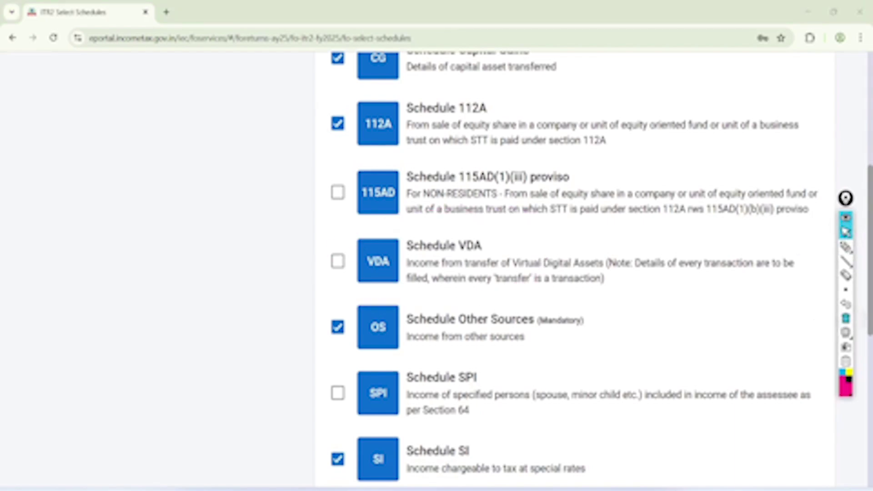
{"action": "left_click", "coordinate": [845, 319]}
{"action": "left_click", "coordinate": [338, 261]}
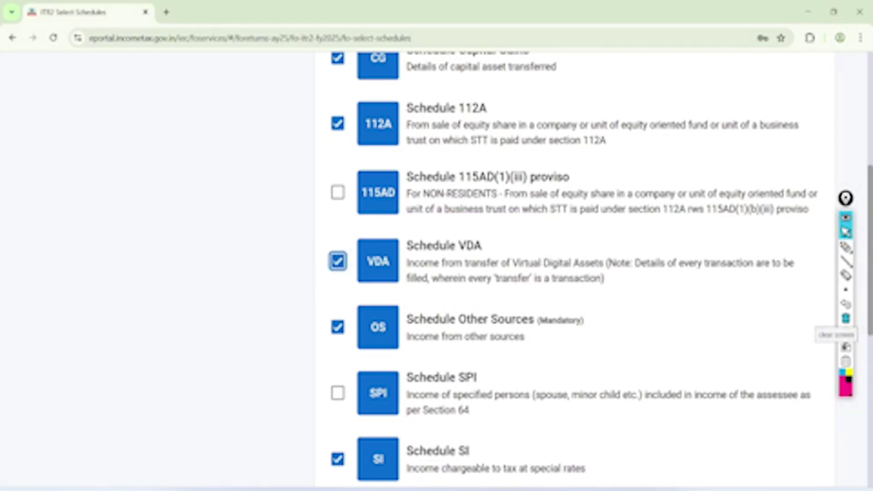
Step: Confirm the schedule selection and continue to the schedule questions page
{"action": "scroll", "coordinate": [500, 268], "scroll_direction": "down", "scroll_amount": 5}
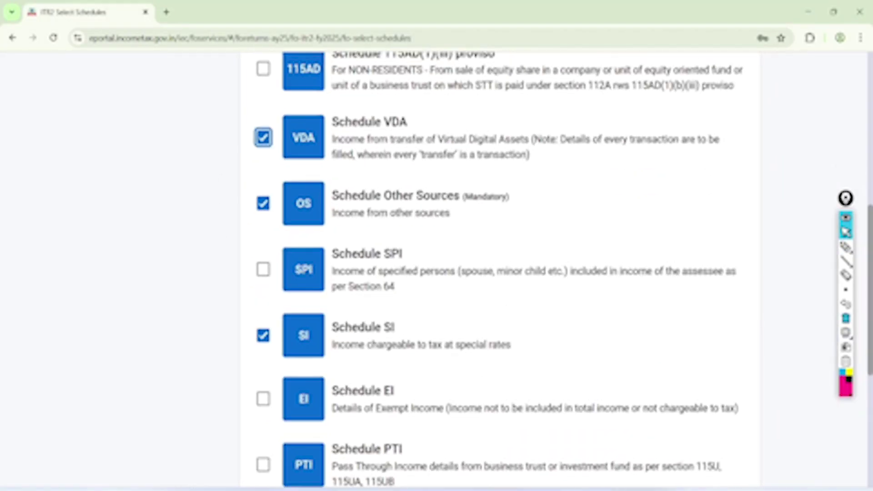
{"action": "scroll", "coordinate": [501, 268], "scroll_direction": "down", "scroll_amount": 4}
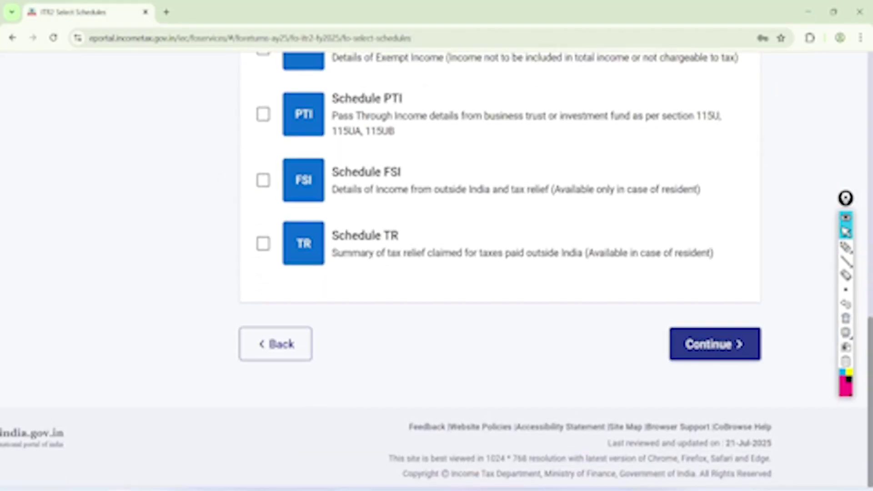
{"action": "left_click", "coordinate": [715, 339]}
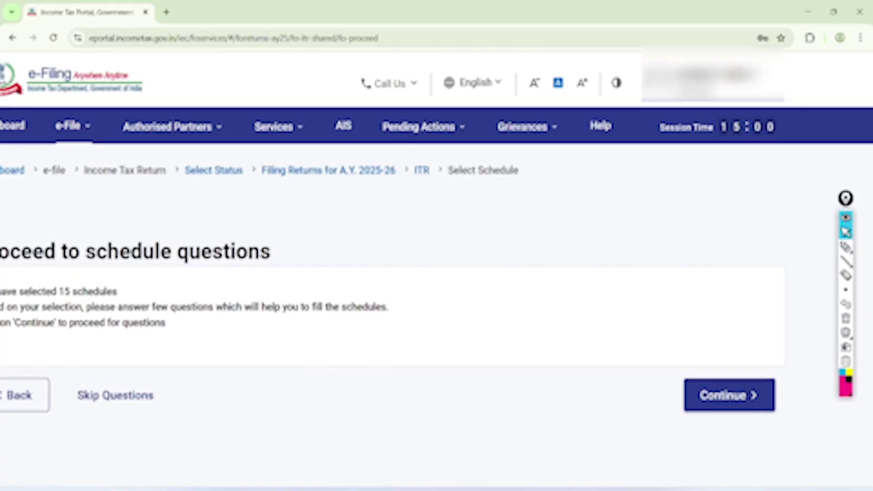
Step: Circle and tick the Skip Questions option and circle Continue with the pen, removing all marks when done
{"action": "scroll", "coordinate": [773, 314], "scroll_direction": "down", "scroll_amount": 1}
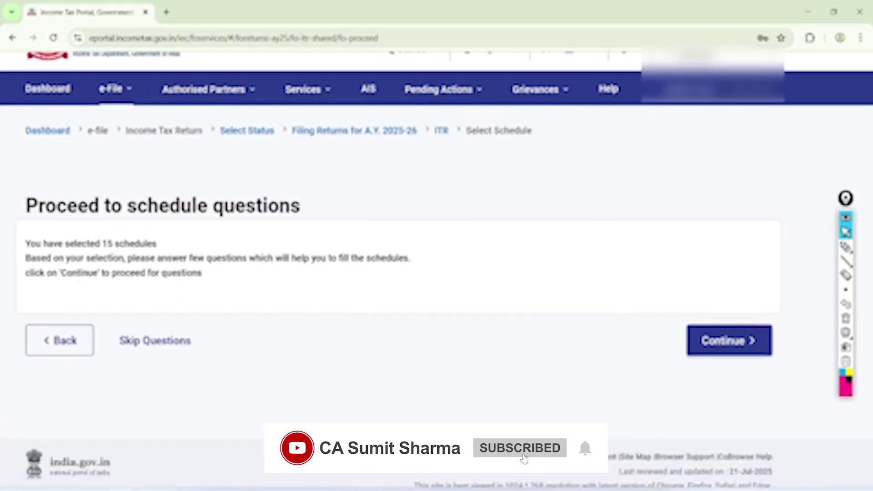
{"action": "left_click", "coordinate": [846, 247]}
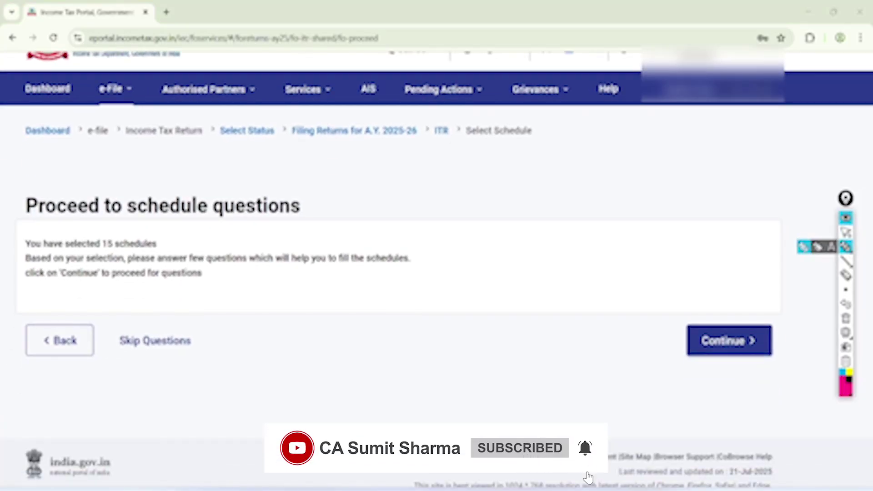
{"action": "mouse_move", "coordinate": [168, 294]}
{"action": "left_mouse_down"}
{"action": "mouse_move", "coordinate": [214, 319]}
{"action": "mouse_move", "coordinate": [224, 337]}
{"action": "mouse_move", "coordinate": [179, 309]}
{"action": "left_mouse_up"}
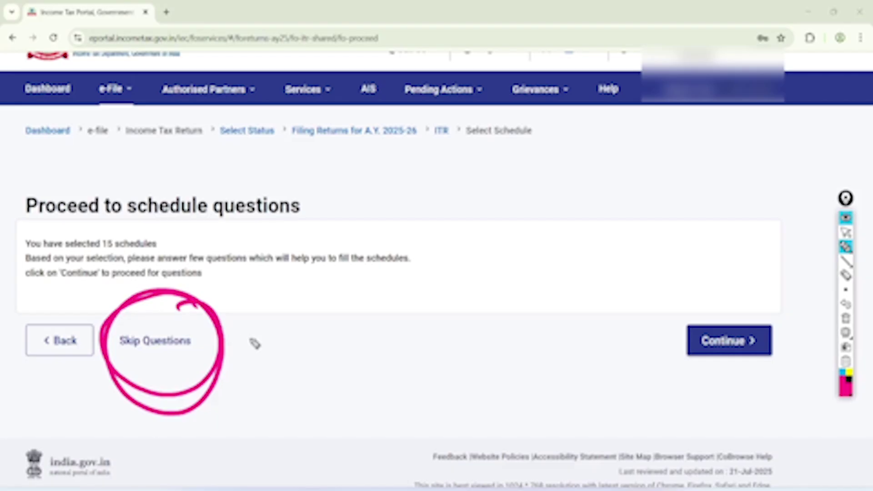
{"action": "left_click_drag", "start_coordinate": [242, 336], "coordinate": [325, 296]}
{"action": "mouse_move", "coordinate": [773, 314]}
{"action": "left_mouse_down"}
{"action": "mouse_move", "coordinate": [770, 400]}
{"action": "mouse_move", "coordinate": [645, 291]}
{"action": "left_mouse_up"}
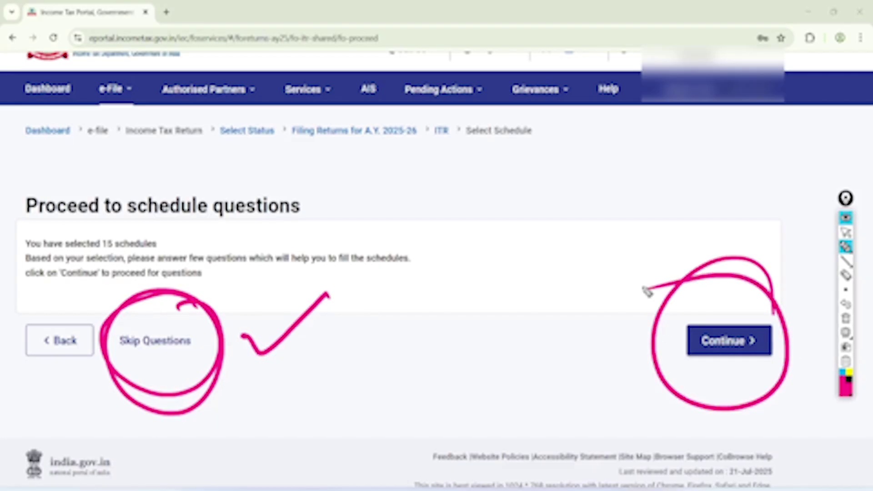
{"action": "left_click", "coordinate": [846, 233]}
{"action": "left_click", "coordinate": [846, 304]}
{"action": "left_click", "coordinate": [846, 304]}
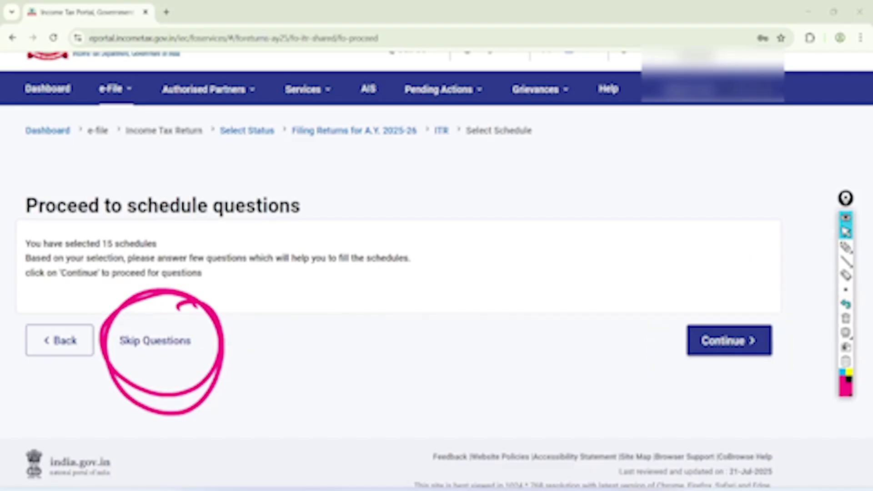
{"action": "left_click", "coordinate": [846, 318]}
Step: Skip the schedule questions and accept the pre-filled data notice to reach the Return Summary
{"action": "left_click", "coordinate": [155, 341]}
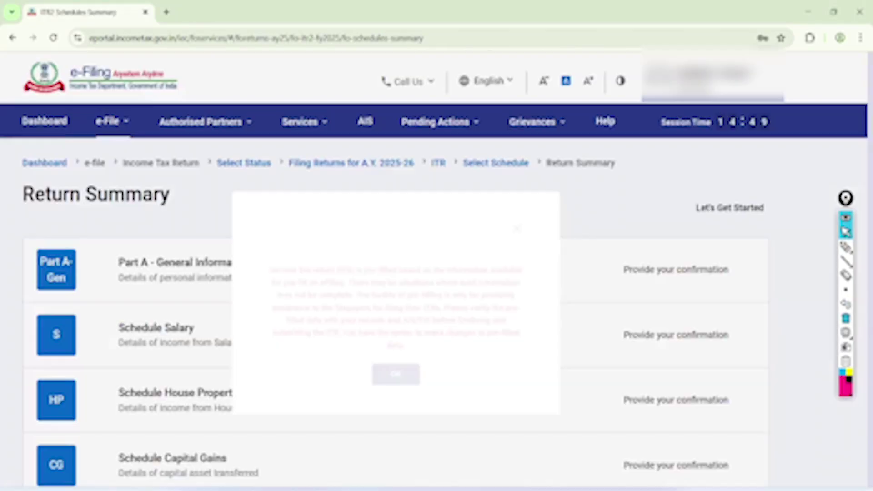
{"action": "scroll", "coordinate": [437, 309], "scroll_direction": "up", "scroll_amount": 3}
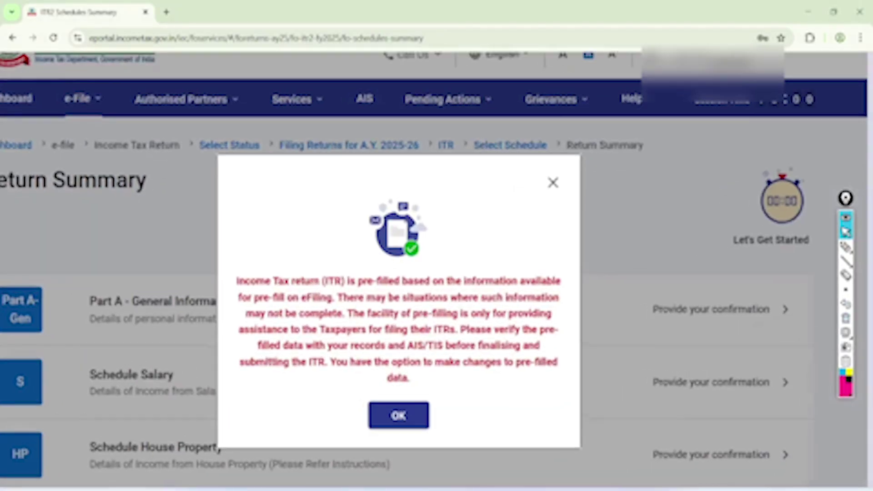
{"action": "left_click", "coordinate": [394, 429]}
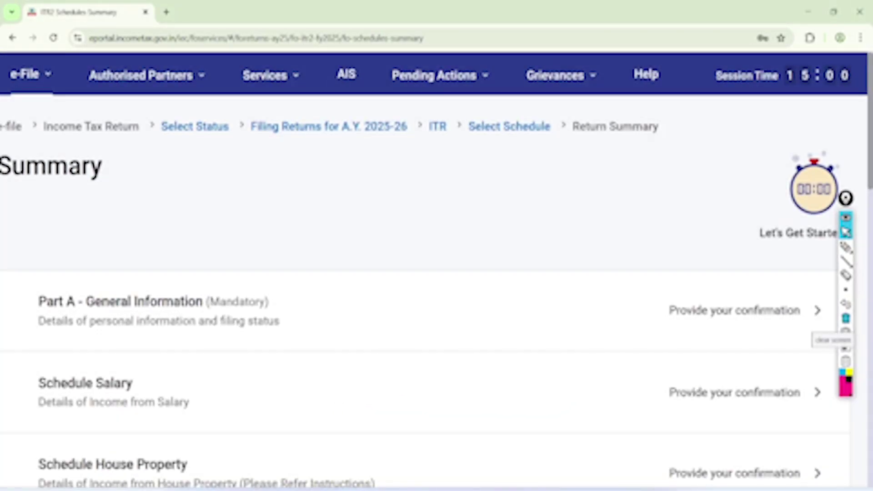
Step: Handwrite AIS, TIS and 26AS with the pen above the Return Summary list and circle all three
{"action": "left_click", "coordinate": [846, 247]}
{"action": "left_click_drag", "start_coordinate": [481, 269], "coordinate": [499, 269]}
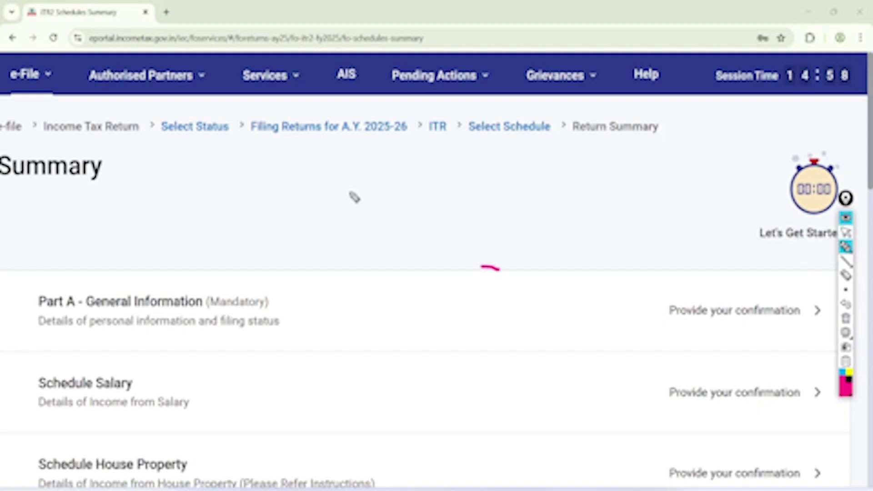
{"action": "mouse_move", "coordinate": [351, 211]}
{"action": "left_mouse_down"}
{"action": "mouse_move", "coordinate": [371, 204]}
{"action": "mouse_move", "coordinate": [363, 191]}
{"action": "left_mouse_up"}
{"action": "mouse_move", "coordinate": [370, 165]}
{"action": "left_mouse_down"}
{"action": "mouse_move", "coordinate": [377, 200]}
{"action": "mouse_move", "coordinate": [383, 194]}
{"action": "left_mouse_up"}
{"action": "mouse_move", "coordinate": [365, 224]}
{"action": "left_mouse_down"}
{"action": "mouse_move", "coordinate": [390, 204]}
{"action": "mouse_move", "coordinate": [388, 239]}
{"action": "left_mouse_up"}
{"action": "left_click_drag", "start_coordinate": [397, 197], "coordinate": [403, 230]}
{"action": "left_click_drag", "start_coordinate": [414, 190], "coordinate": [414, 226]}
{"action": "left_click_drag", "start_coordinate": [403, 248], "coordinate": [432, 263]}
{"action": "mouse_move", "coordinate": [429, 232]}
{"action": "left_mouse_down"}
{"action": "mouse_move", "coordinate": [438, 251]}
{"action": "mouse_move", "coordinate": [450, 230]}
{"action": "mouse_move", "coordinate": [456, 248]}
{"action": "left_mouse_up"}
{"action": "mouse_move", "coordinate": [455, 222]}
{"action": "left_mouse_down"}
{"action": "mouse_move", "coordinate": [469, 236]}
{"action": "mouse_move", "coordinate": [460, 246]}
{"action": "left_mouse_up"}
{"action": "left_click_drag", "start_coordinate": [469, 300], "coordinate": [394, 145]}
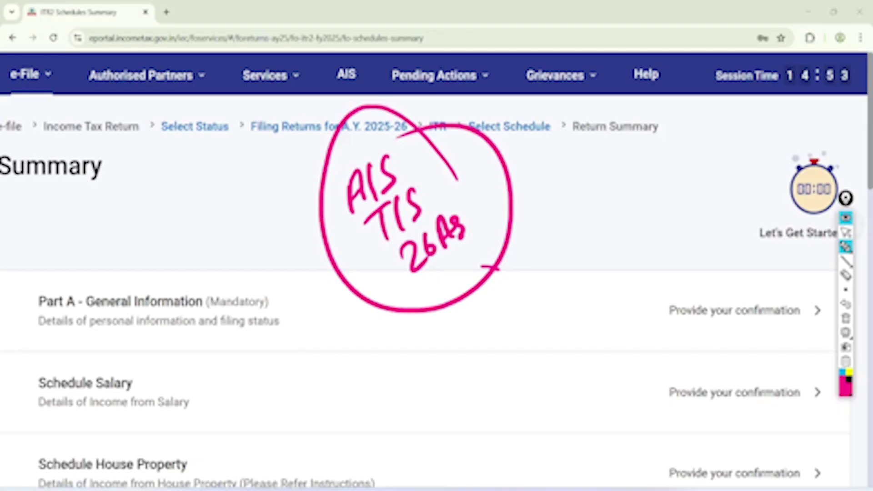
Step: Clear the handwritten AIS, TIS and 26AS marks and open Part A - General Information from the Return Summary
{"action": "left_click", "coordinate": [846, 218]}
{"action": "left_click", "coordinate": [846, 218]}
{"action": "mouse_move", "coordinate": [846, 246]}
{"action": "left_click", "coordinate": [845, 319]}
{"action": "left_click", "coordinate": [846, 233]}
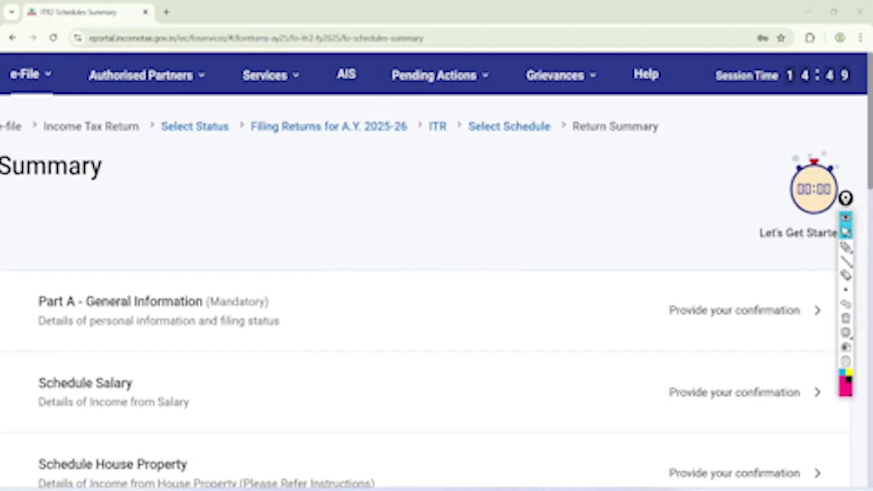
{"action": "scroll", "coordinate": [425, 263], "scroll_direction": "down", "scroll_amount": 2}
{"action": "left_click", "coordinate": [182, 200]}
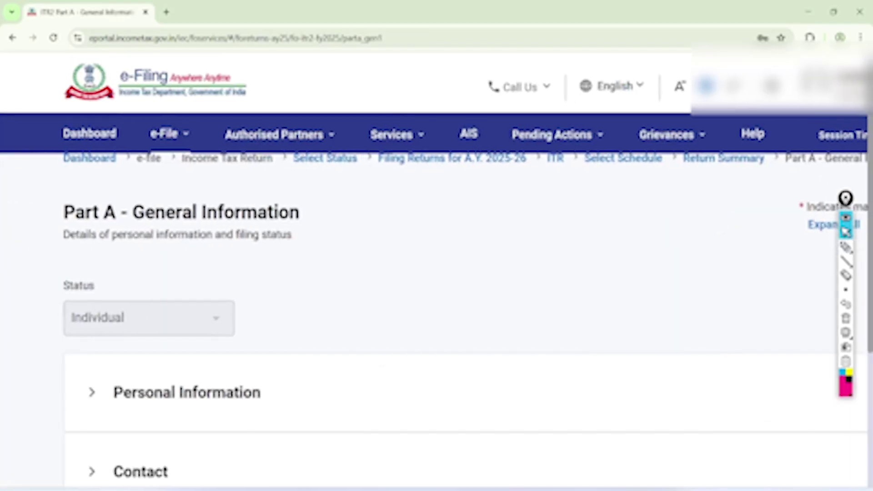
Step: Tick Personal Information and Contact and circle Filing Status with the pen, clearing all marks when done
{"action": "scroll", "coordinate": [436, 268], "scroll_direction": "down", "scroll_amount": 2}
{"action": "left_click", "coordinate": [846, 247]}
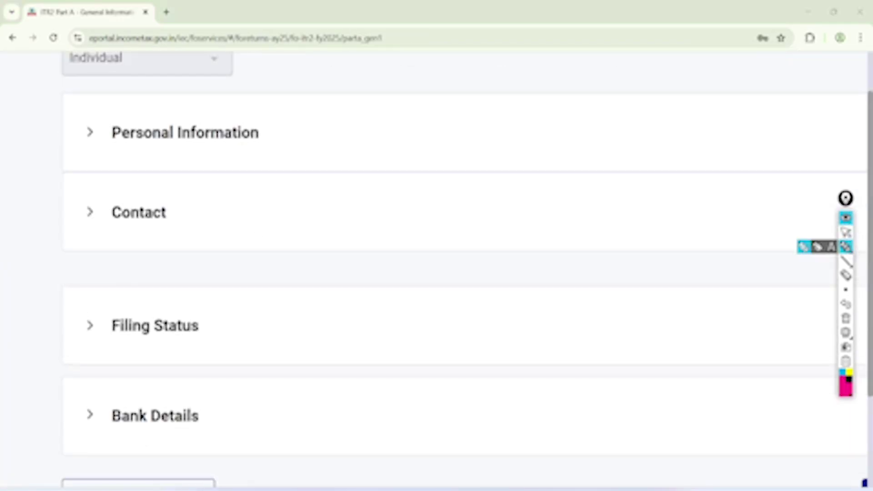
{"action": "mouse_move", "coordinate": [262, 126]}
{"action": "left_mouse_down"}
{"action": "mouse_move", "coordinate": [296, 142]}
{"action": "mouse_move", "coordinate": [394, 91]}
{"action": "left_mouse_up"}
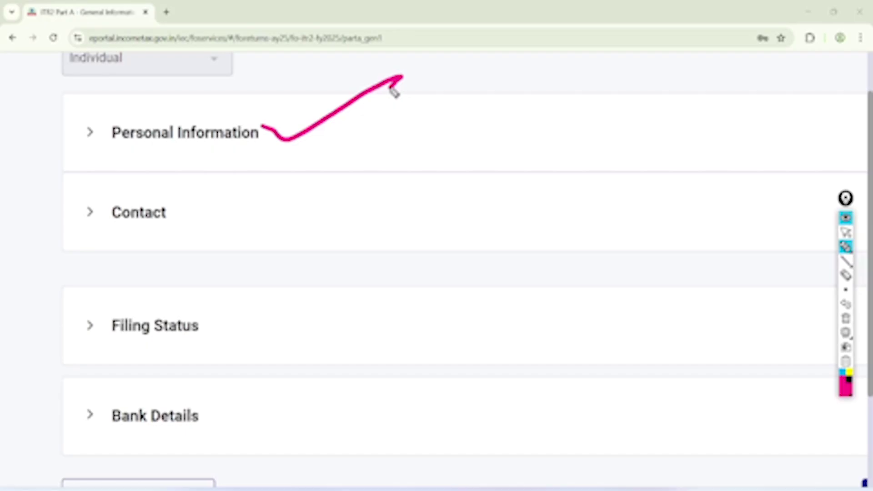
{"action": "left_click_drag", "start_coordinate": [190, 232], "coordinate": [344, 161]}
{"action": "mouse_move", "coordinate": [213, 285]}
{"action": "left_mouse_down"}
{"action": "mouse_move", "coordinate": [81, 306]}
{"action": "mouse_move", "coordinate": [179, 278]}
{"action": "left_mouse_up"}
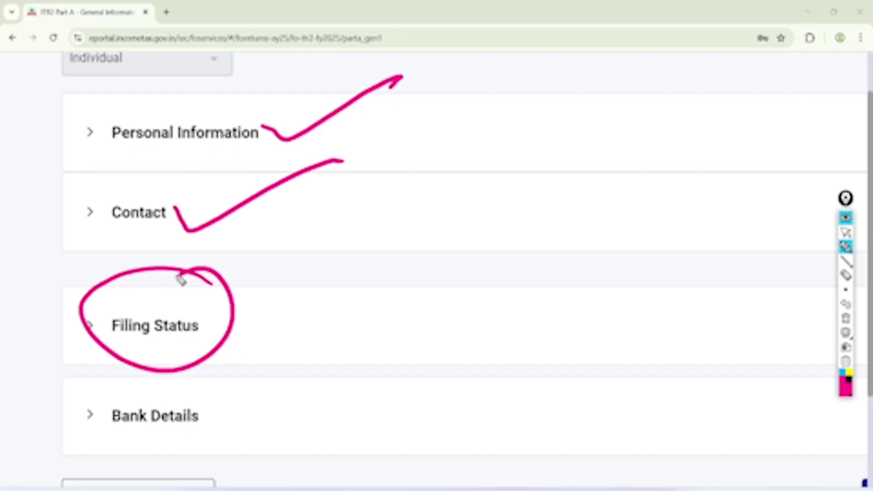
{"action": "left_click", "coordinate": [845, 232]}
{"action": "left_click", "coordinate": [846, 319]}
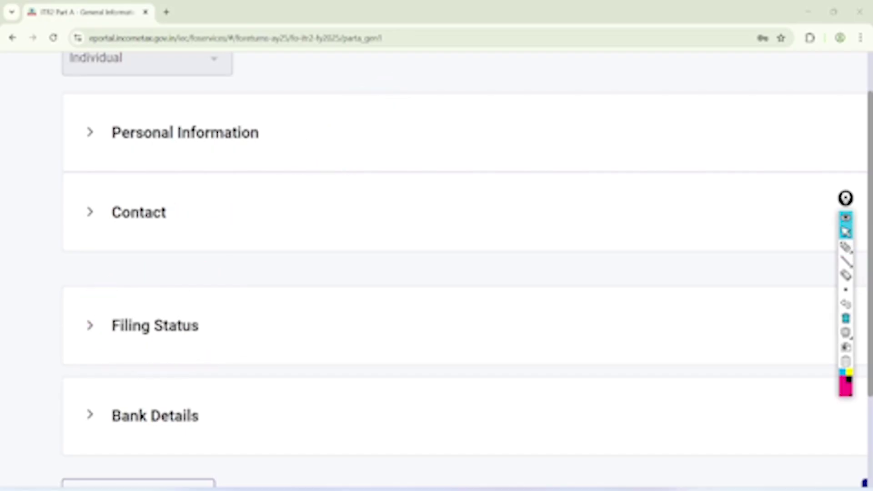
Step: Expand Filing Status and pen-circle 139(1), 139(4) and 139(5), ticking 139(5) and clearing the marks when done
{"action": "scroll", "coordinate": [455, 273], "scroll_direction": "down", "scroll_amount": 5}
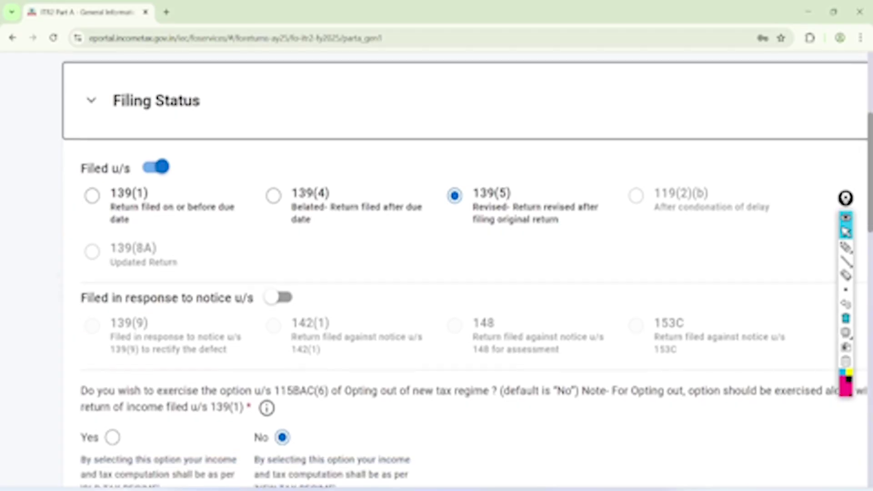
{"action": "left_click", "coordinate": [846, 247]}
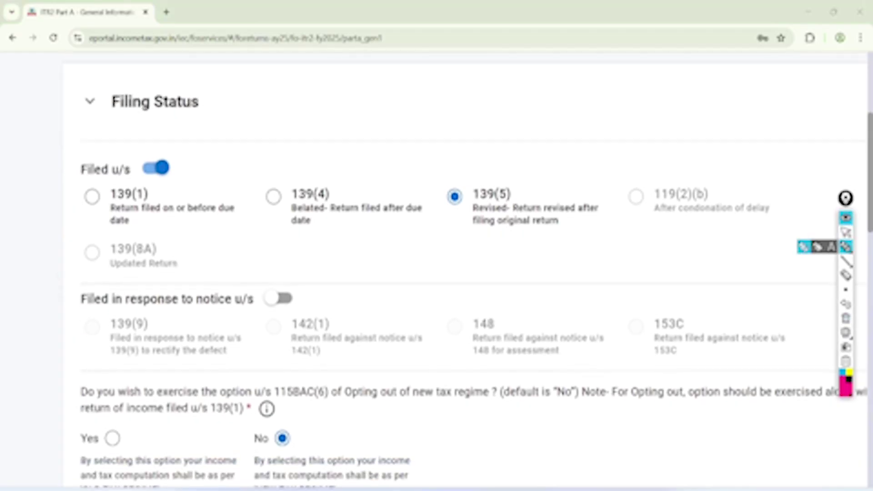
{"action": "mouse_move", "coordinate": [172, 134]}
{"action": "left_mouse_down"}
{"action": "mouse_move", "coordinate": [123, 137]}
{"action": "mouse_move", "coordinate": [146, 238]}
{"action": "mouse_move", "coordinate": [68, 191]}
{"action": "mouse_move", "coordinate": [137, 145]}
{"action": "mouse_move", "coordinate": [105, 204]}
{"action": "left_mouse_up"}
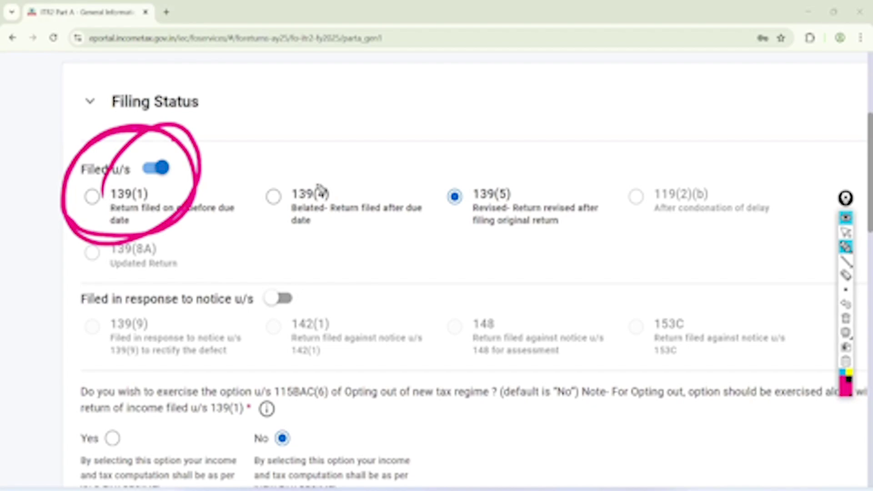
{"action": "mouse_move", "coordinate": [356, 163]}
{"action": "left_mouse_down"}
{"action": "mouse_move", "coordinate": [294, 250]}
{"action": "mouse_move", "coordinate": [279, 255]}
{"action": "mouse_move", "coordinate": [271, 223]}
{"action": "left_mouse_up"}
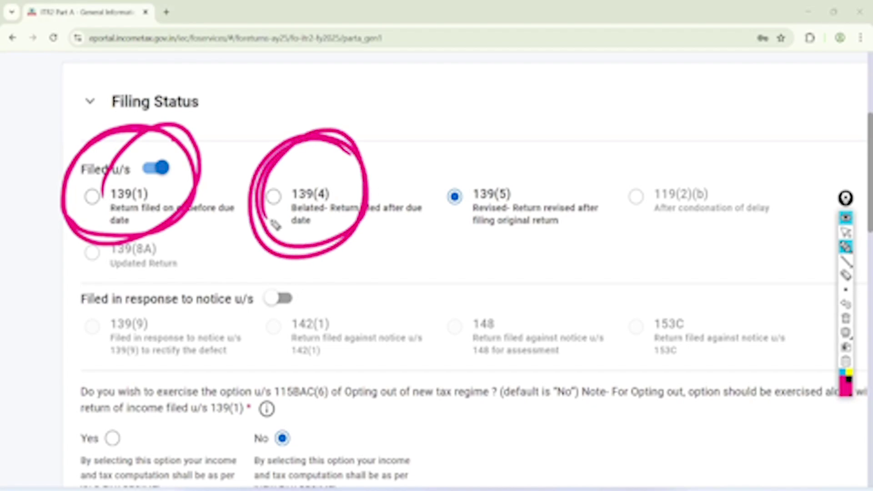
{"action": "mouse_move", "coordinate": [550, 173]}
{"action": "left_mouse_down"}
{"action": "mouse_move", "coordinate": [471, 251]}
{"action": "mouse_move", "coordinate": [439, 191]}
{"action": "mouse_move", "coordinate": [482, 151]}
{"action": "mouse_move", "coordinate": [543, 227]}
{"action": "left_mouse_up"}
{"action": "mouse_move", "coordinate": [462, 107]}
{"action": "left_mouse_down"}
{"action": "mouse_move", "coordinate": [503, 117]}
{"action": "mouse_move", "coordinate": [574, 63]}
{"action": "left_mouse_up"}
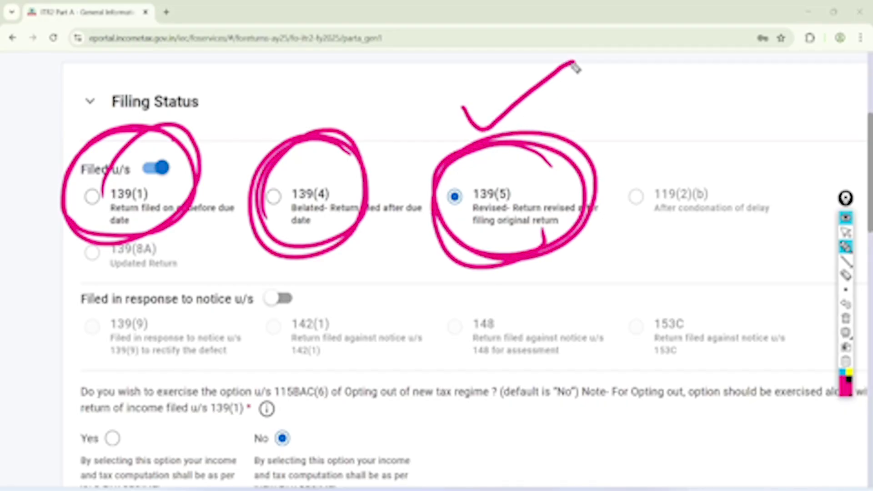
{"action": "left_click", "coordinate": [846, 318]}
{"action": "left_click", "coordinate": [845, 233]}
Step: Circle the 115BAC(6) opt-out wording with the pen, tick Yes and No, and underline the old and new tax regime labels
{"action": "scroll", "coordinate": [500, 273], "scroll_direction": "down", "scroll_amount": 5}
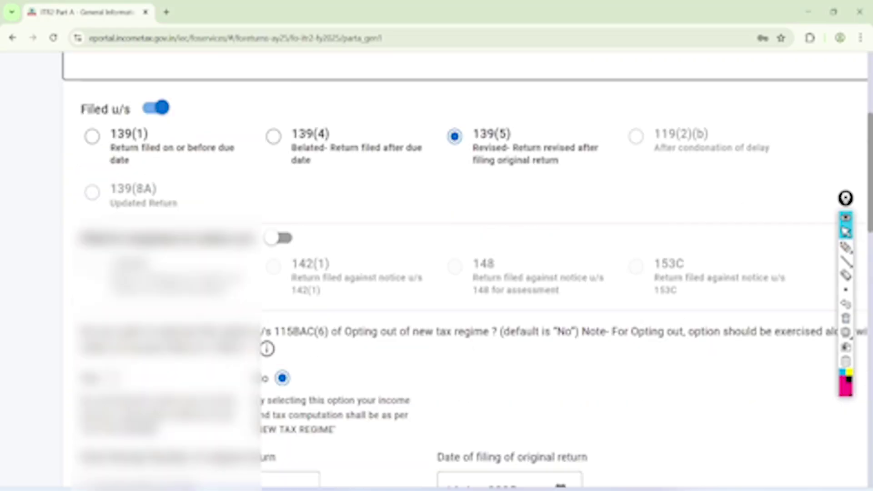
{"action": "scroll", "coordinate": [500, 273], "scroll_direction": "down", "scroll_amount": 2}
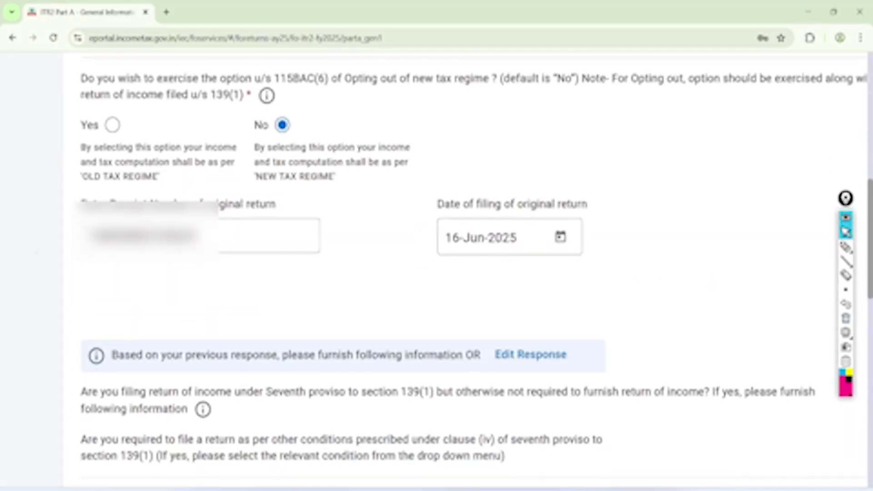
{"action": "scroll", "coordinate": [501, 273], "scroll_direction": "up", "scroll_amount": 1}
{"action": "left_click", "coordinate": [845, 247]}
{"action": "mouse_move", "coordinate": [283, 129]}
{"action": "left_mouse_down"}
{"action": "mouse_move", "coordinate": [464, 129]}
{"action": "mouse_move", "coordinate": [467, 89]}
{"action": "mouse_move", "coordinate": [269, 92]}
{"action": "mouse_move", "coordinate": [282, 135]}
{"action": "mouse_move", "coordinate": [351, 133]}
{"action": "left_mouse_up"}
{"action": "left_click_drag", "start_coordinate": [250, 224], "coordinate": [346, 220]}
{"action": "left_click_drag", "start_coordinate": [115, 157], "coordinate": [204, 105]}
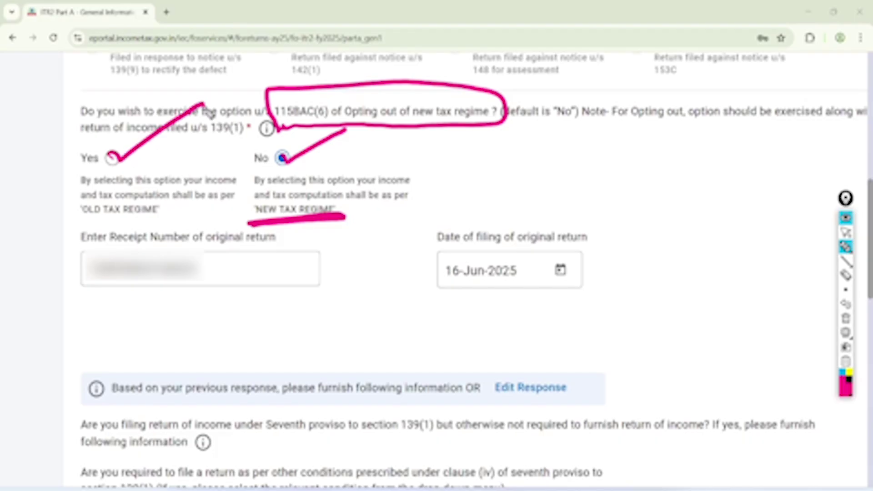
{"action": "left_click_drag", "start_coordinate": [85, 216], "coordinate": [187, 208]}
Step: Handwrite notes on 87A and special-rate income beside the tax regime question, clearing all pen marks when done
{"action": "mouse_move", "coordinate": [561, 136]}
{"action": "left_mouse_down"}
{"action": "mouse_move", "coordinate": [554, 152]}
{"action": "mouse_move", "coordinate": [559, 136]}
{"action": "left_mouse_up"}
{"action": "left_click_drag", "start_coordinate": [569, 137], "coordinate": [577, 159]}
{"action": "mouse_move", "coordinate": [590, 157]}
{"action": "left_mouse_down"}
{"action": "mouse_move", "coordinate": [600, 124]}
{"action": "mouse_move", "coordinate": [604, 150]}
{"action": "left_mouse_up"}
{"action": "left_click_drag", "start_coordinate": [591, 145], "coordinate": [601, 145]}
{"action": "mouse_move", "coordinate": [577, 178]}
{"action": "left_mouse_down"}
{"action": "mouse_move", "coordinate": [590, 195]}
{"action": "mouse_move", "coordinate": [661, 146]}
{"action": "left_mouse_up"}
{"action": "mouse_move", "coordinate": [643, 210]}
{"action": "left_mouse_down"}
{"action": "mouse_move", "coordinate": [624, 240]}
{"action": "mouse_move", "coordinate": [677, 191]}
{"action": "mouse_move", "coordinate": [690, 199]}
{"action": "mouse_move", "coordinate": [716, 168]}
{"action": "left_mouse_up"}
{"action": "mouse_move", "coordinate": [726, 182]}
{"action": "left_mouse_down"}
{"action": "mouse_move", "coordinate": [736, 170]}
{"action": "mouse_move", "coordinate": [737, 186]}
{"action": "left_mouse_up"}
{"action": "mouse_move", "coordinate": [737, 153]}
{"action": "left_mouse_down"}
{"action": "mouse_move", "coordinate": [714, 188]}
{"action": "mouse_move", "coordinate": [746, 177]}
{"action": "left_mouse_up"}
{"action": "left_click_drag", "start_coordinate": [741, 170], "coordinate": [779, 163]}
{"action": "mouse_move", "coordinate": [638, 259]}
{"action": "left_mouse_down"}
{"action": "mouse_move", "coordinate": [669, 285]}
{"action": "mouse_move", "coordinate": [686, 250]}
{"action": "mouse_move", "coordinate": [677, 296]}
{"action": "mouse_move", "coordinate": [732, 288]}
{"action": "mouse_move", "coordinate": [723, 316]}
{"action": "left_mouse_up"}
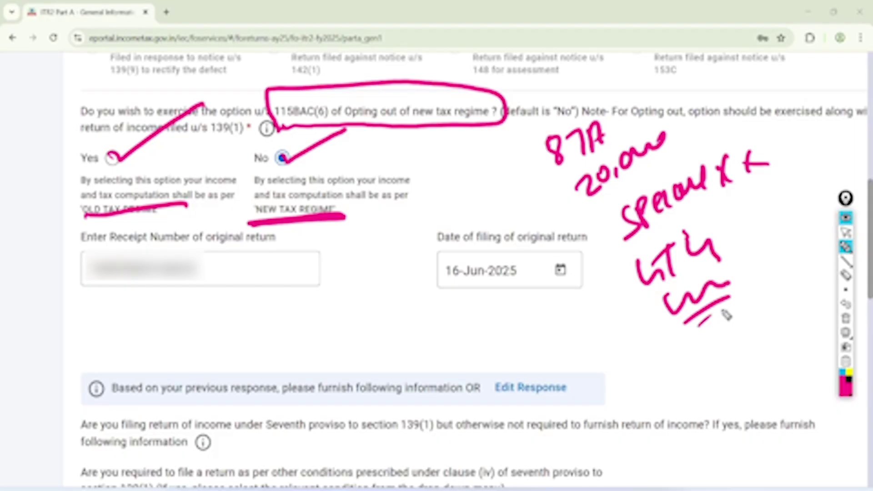
{"action": "left_click", "coordinate": [846, 233]}
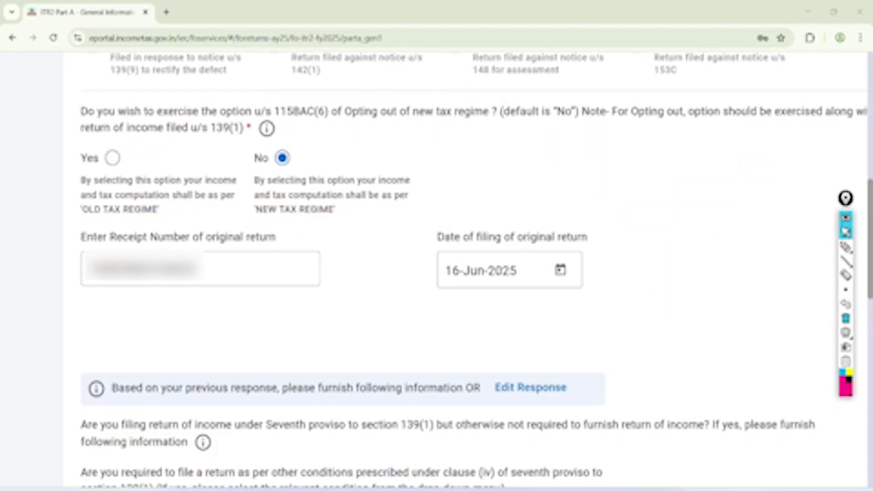
Step: Circle the original return's receipt number and date of filing with the pen, clearing the marks when done
{"action": "left_click", "coordinate": [846, 246]}
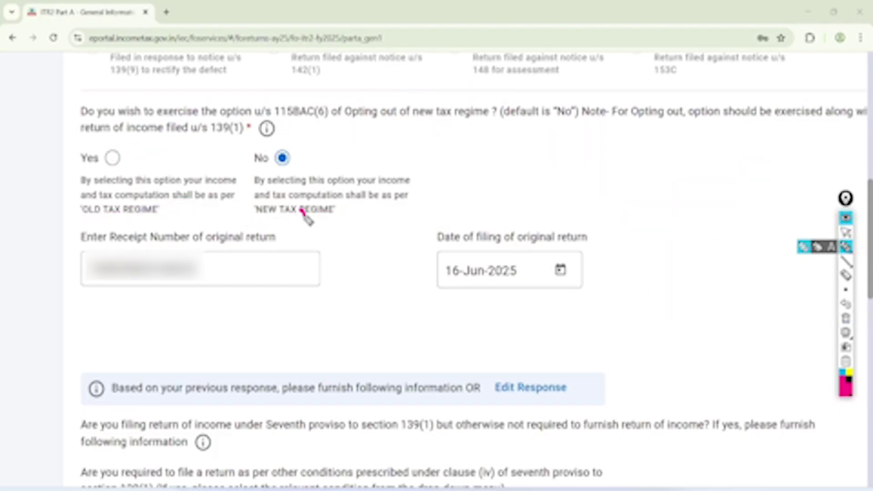
{"action": "mouse_move", "coordinate": [302, 212]}
{"action": "left_mouse_down"}
{"action": "mouse_move", "coordinate": [68, 281]}
{"action": "mouse_move", "coordinate": [247, 198]}
{"action": "mouse_move", "coordinate": [260, 316]}
{"action": "mouse_move", "coordinate": [113, 351]}
{"action": "mouse_move", "coordinate": [279, 181]}
{"action": "left_mouse_up"}
{"action": "mouse_move", "coordinate": [222, 250]}
{"action": "left_mouse_down"}
{"action": "mouse_move", "coordinate": [259, 247]}
{"action": "mouse_move", "coordinate": [215, 265]}
{"action": "mouse_move", "coordinate": [219, 249]}
{"action": "mouse_move", "coordinate": [245, 272]}
{"action": "mouse_move", "coordinate": [267, 229]}
{"action": "mouse_move", "coordinate": [262, 237]}
{"action": "left_mouse_up"}
{"action": "mouse_move", "coordinate": [616, 239]}
{"action": "left_mouse_down"}
{"action": "mouse_move", "coordinate": [444, 224]}
{"action": "mouse_move", "coordinate": [530, 205]}
{"action": "left_mouse_up"}
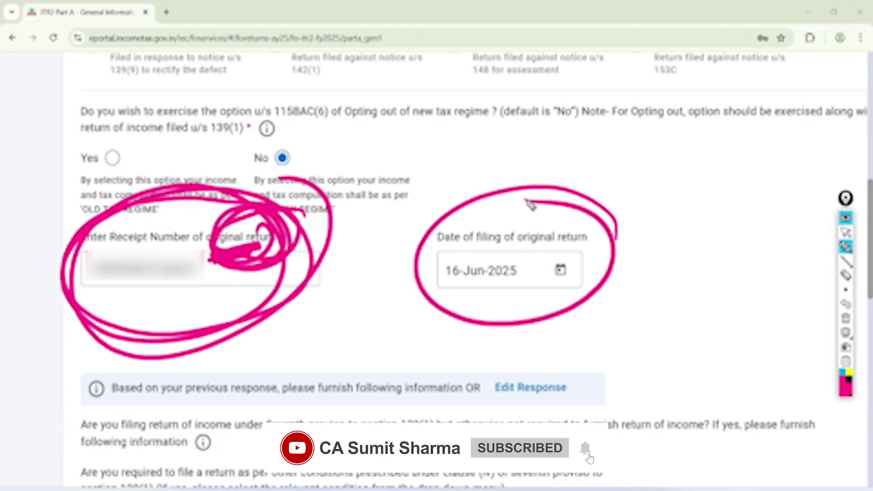
{"action": "left_click", "coordinate": [846, 232]}
{"action": "left_click", "coordinate": [846, 318]}
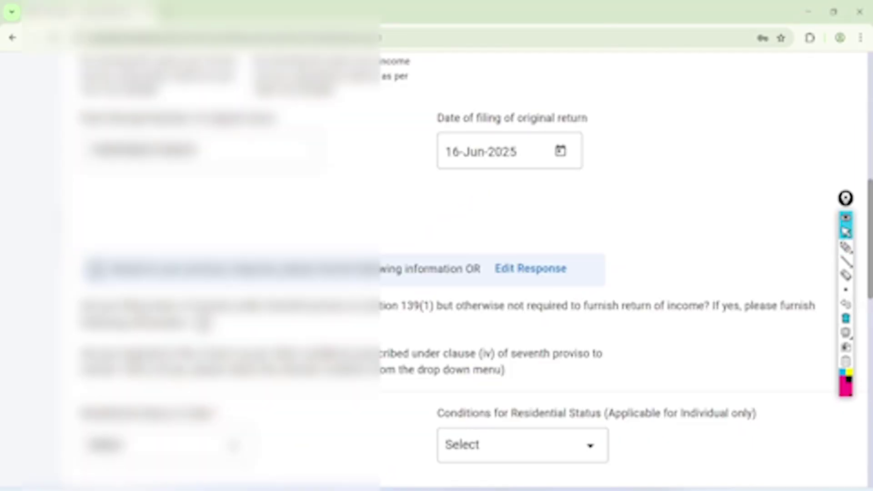
Step: Set the residential status to Resident with the condition of being in India for 182 days or more during the previous year
{"action": "scroll", "coordinate": [437, 273], "scroll_direction": "down", "scroll_amount": 2}
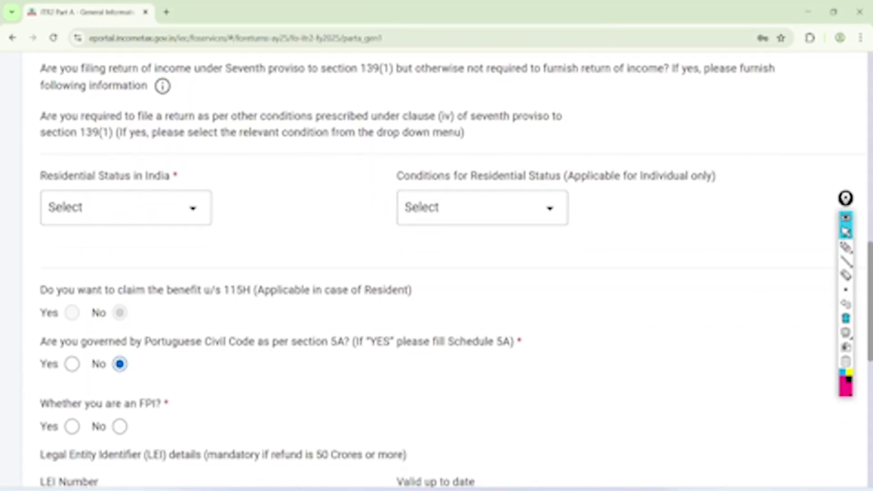
{"action": "left_click", "coordinate": [126, 208]}
{"action": "left_click", "coordinate": [204, 440]}
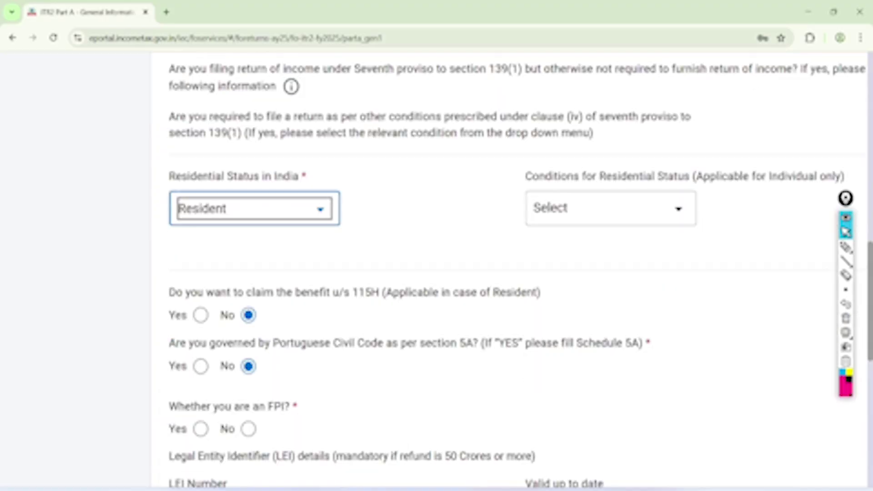
{"action": "left_click", "coordinate": [610, 208]}
{"action": "left_click", "coordinate": [603, 457]}
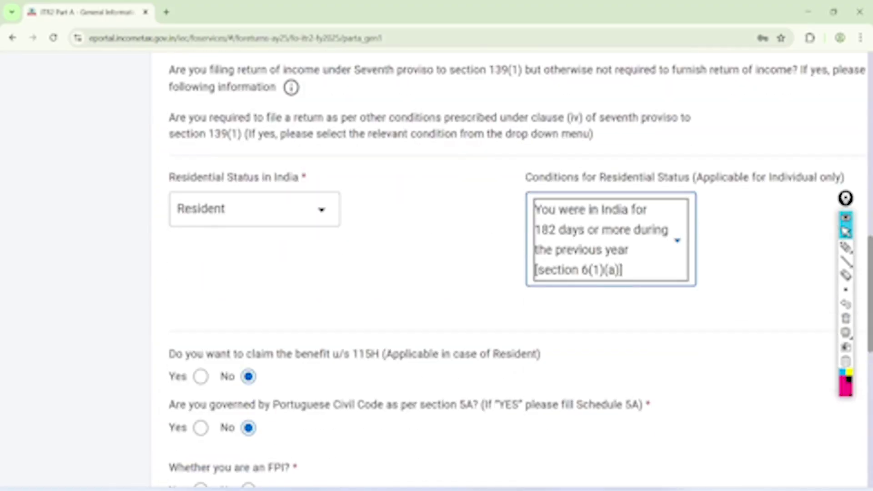
Step: Answer No to the FPI, company director and unlisted equity shares questions
{"action": "scroll", "coordinate": [509, 318], "scroll_direction": "down", "scroll_amount": 4}
{"action": "left_click", "coordinate": [248, 298]}
{"action": "scroll", "coordinate": [248, 297], "scroll_direction": "down", "scroll_amount": 4}
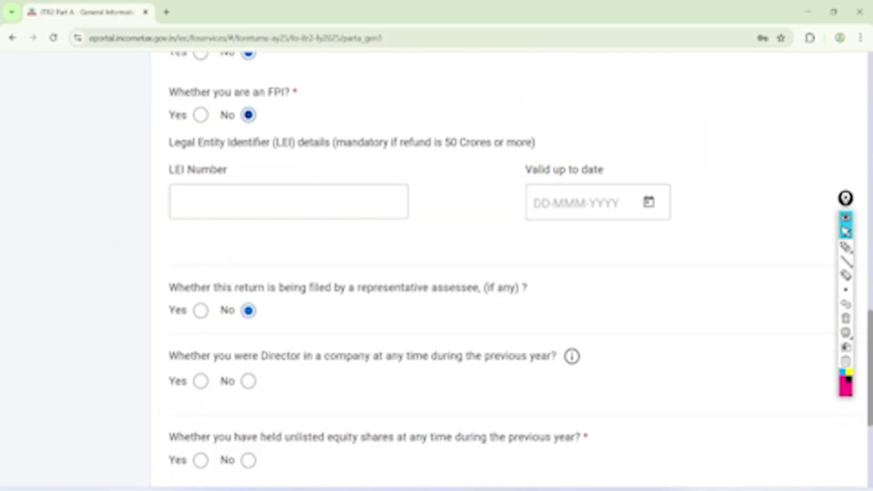
{"action": "scroll", "coordinate": [509, 291], "scroll_direction": "down", "scroll_amount": 4}
{"action": "scroll", "coordinate": [510, 291], "scroll_direction": "down", "scroll_amount": 3}
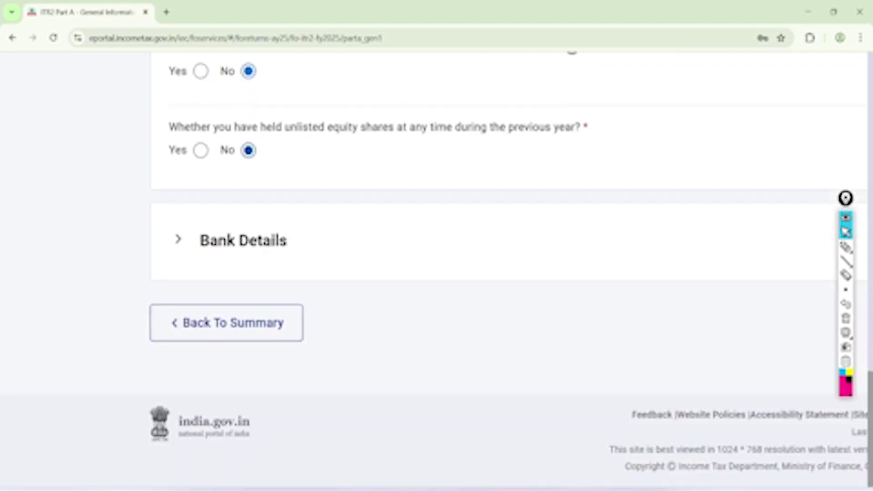
Step: Expand Bank Details and pen-circle the validated account, Nominated for Refund and Add Another, clearing the marks when done
{"action": "left_click", "coordinate": [200, 240]}
{"action": "scroll", "coordinate": [509, 291], "scroll_direction": "down", "scroll_amount": 4}
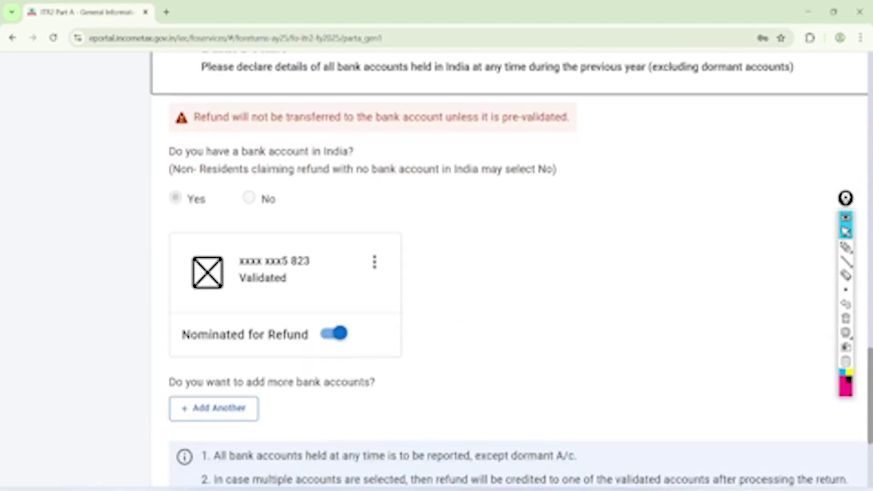
{"action": "left_click", "coordinate": [846, 247]}
{"action": "mouse_move", "coordinate": [380, 305]}
{"action": "left_mouse_down"}
{"action": "mouse_move", "coordinate": [291, 303]}
{"action": "mouse_move", "coordinate": [230, 362]}
{"action": "mouse_move", "coordinate": [363, 310]}
{"action": "left_mouse_up"}
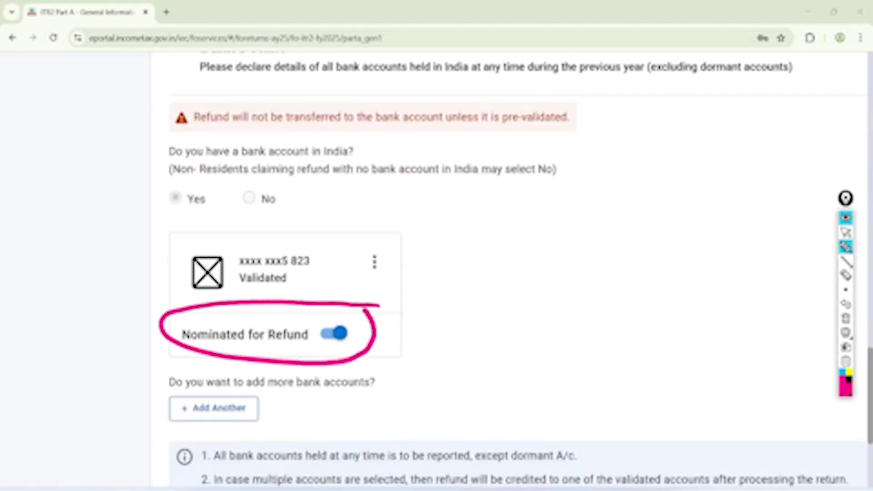
{"action": "mouse_move", "coordinate": [309, 232]}
{"action": "left_mouse_down"}
{"action": "mouse_move", "coordinate": [331, 262]}
{"action": "mouse_move", "coordinate": [294, 225]}
{"action": "left_mouse_up"}
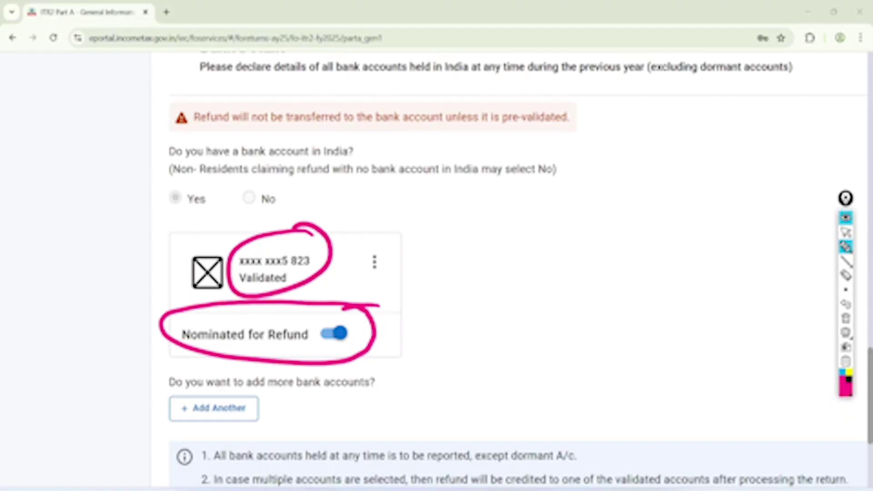
{"action": "mouse_move", "coordinate": [268, 374]}
{"action": "left_mouse_down"}
{"action": "mouse_move", "coordinate": [152, 396]}
{"action": "mouse_move", "coordinate": [214, 357]}
{"action": "mouse_move", "coordinate": [264, 400]}
{"action": "left_mouse_up"}
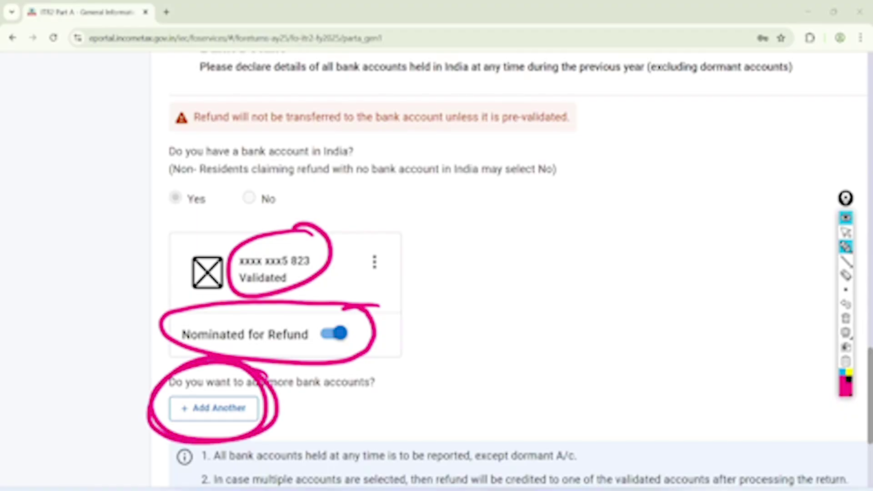
{"action": "left_click", "coordinate": [846, 233]}
{"action": "left_click", "coordinate": [846, 318]}
Step: Confirm Part A - General Information and open Schedule Salary
{"action": "scroll", "coordinate": [500, 273], "scroll_direction": "down", "scroll_amount": 6}
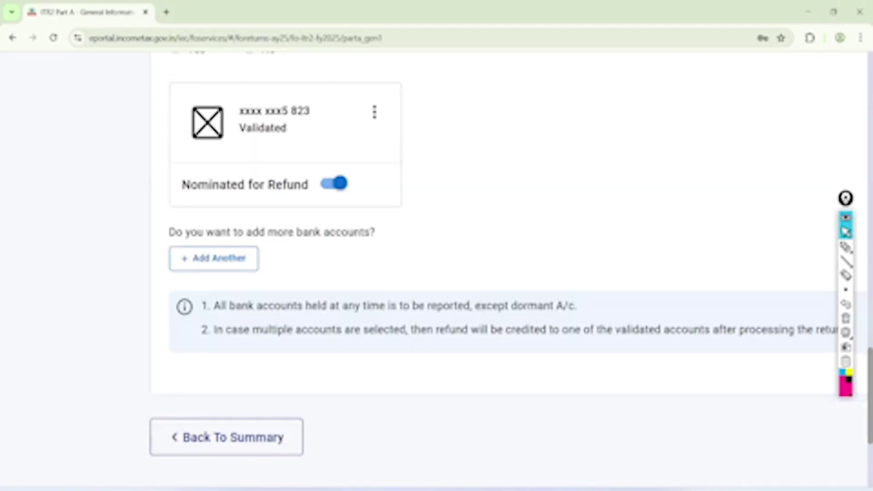
{"action": "scroll", "coordinate": [500, 272], "scroll_direction": "right", "scroll_amount": 1}
{"action": "scroll", "coordinate": [500, 273], "scroll_direction": "down", "scroll_amount": 1}
{"action": "scroll", "coordinate": [500, 273], "scroll_direction": "right", "scroll_amount": 2}
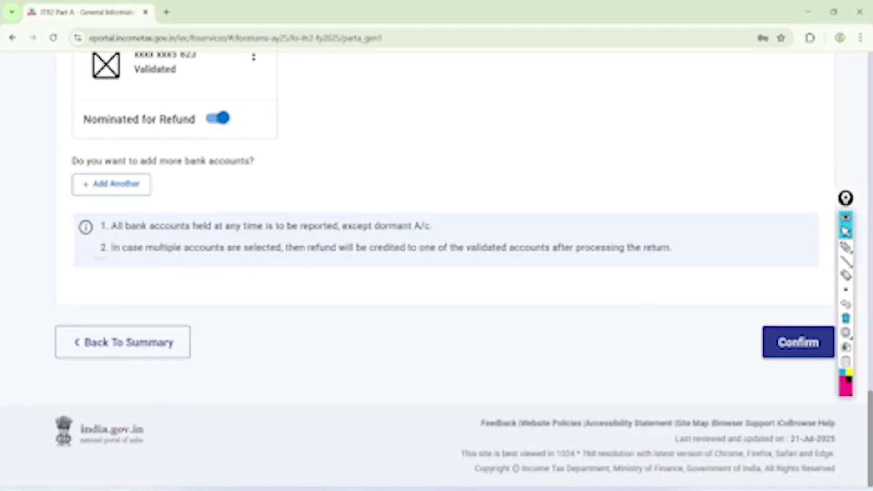
{"action": "left_click", "coordinate": [806, 343]}
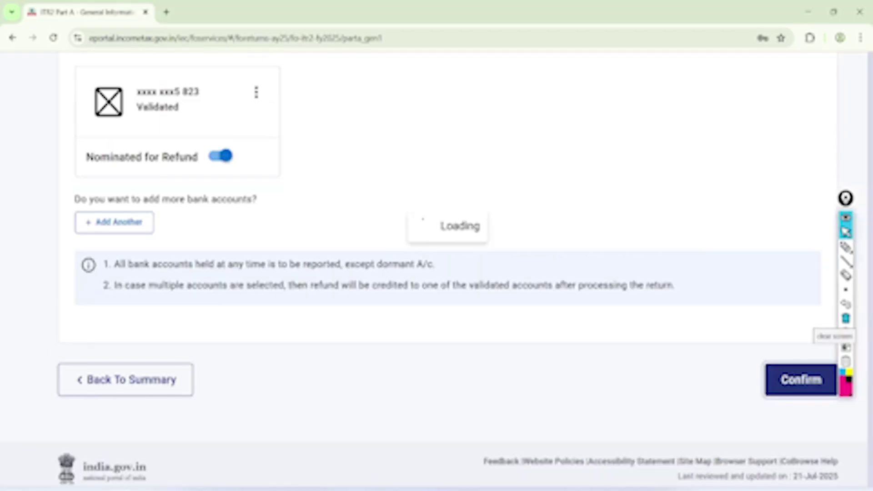
{"action": "left_click", "coordinate": [741, 208]}
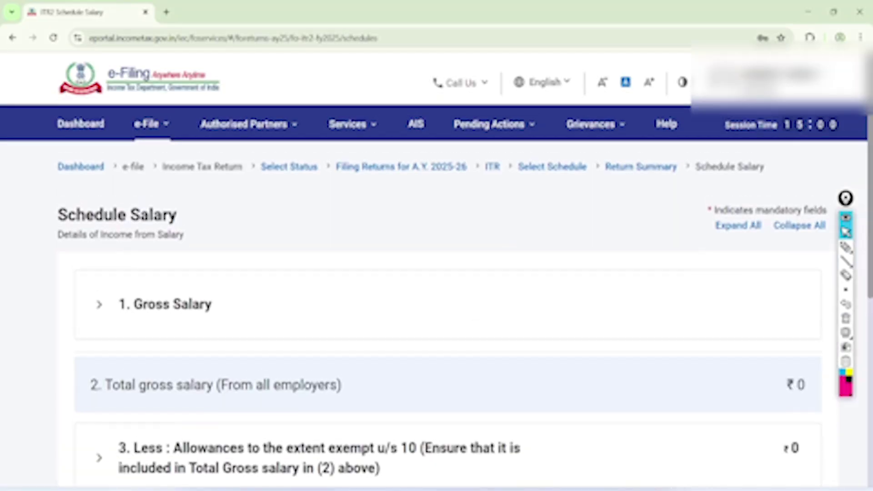
Step: Expand the Gross Salary section of Schedule Salary and examine the pre-filled employer entry
{"action": "scroll", "coordinate": [437, 272], "scroll_direction": "down", "scroll_amount": 5}
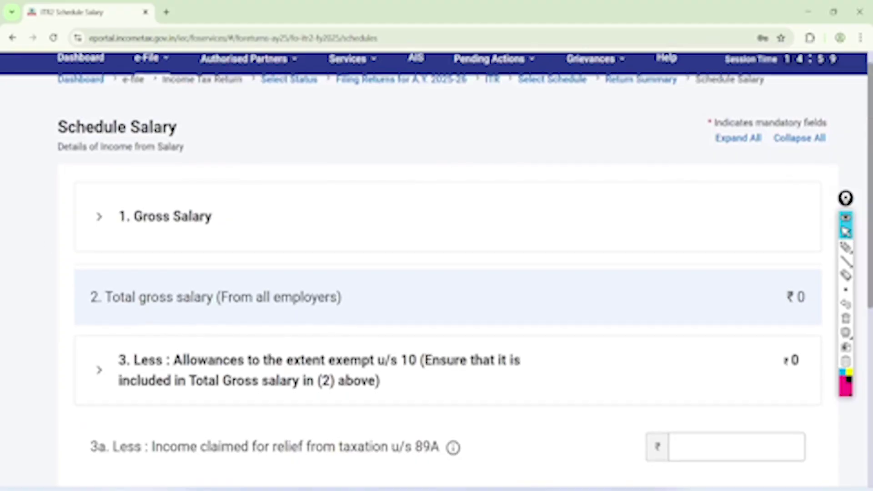
{"action": "scroll", "coordinate": [436, 273], "scroll_direction": "up", "scroll_amount": 5}
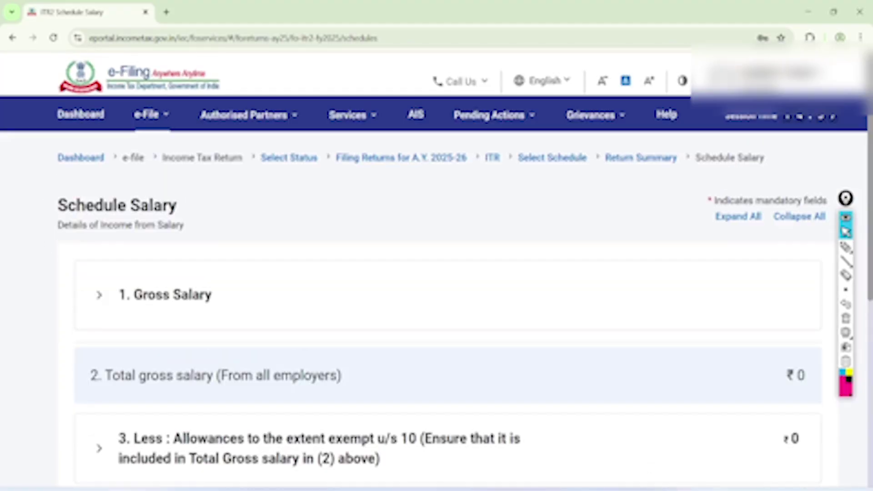
{"action": "scroll", "coordinate": [436, 273], "scroll_direction": "down", "scroll_amount": 7}
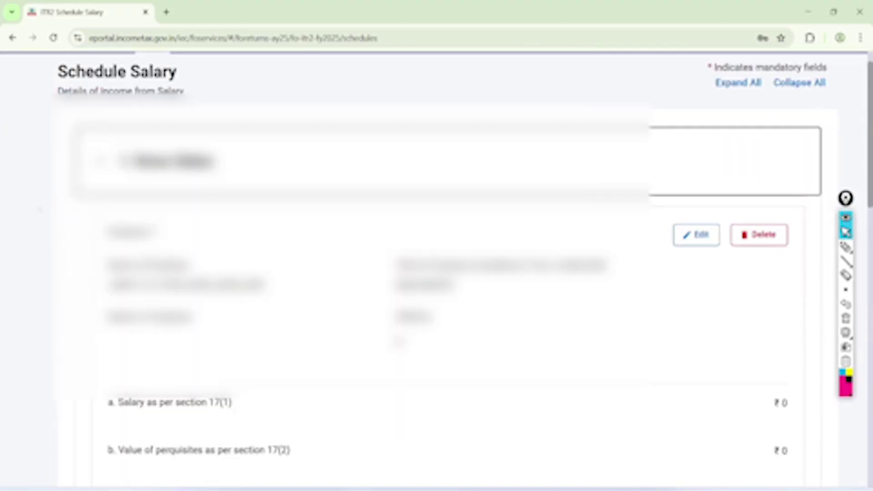
Step: Open the pre-filled employer entry for editing and set the employer's state to 03-Arunachal Pradesh
{"action": "scroll", "coordinate": [437, 273], "scroll_direction": "up", "scroll_amount": 3}
{"action": "left_click", "coordinate": [696, 152]}
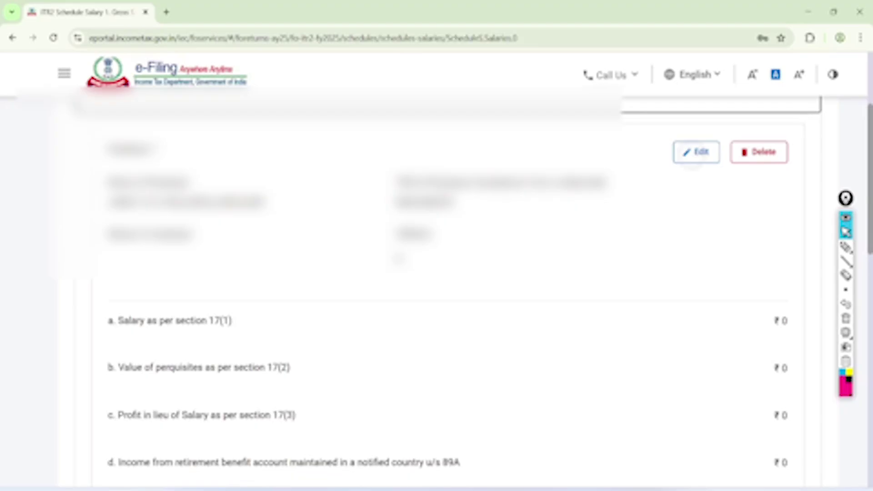
{"action": "scroll", "coordinate": [437, 273], "scroll_direction": "down", "scroll_amount": 12}
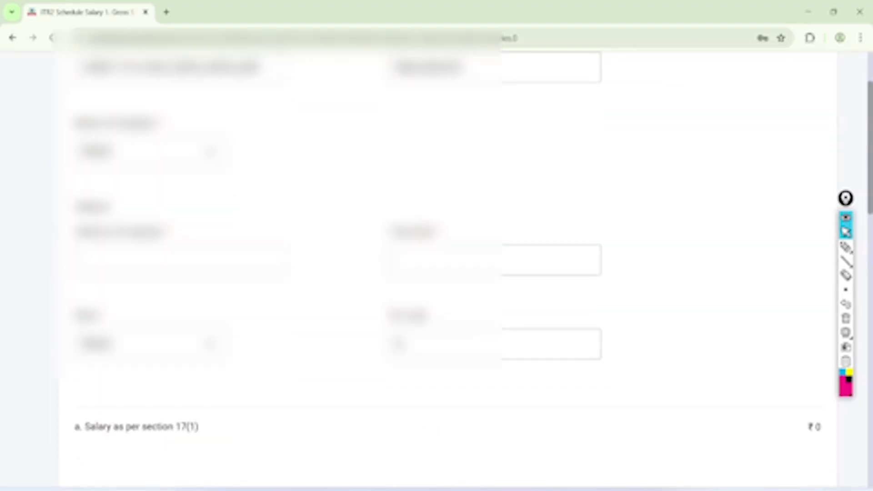
{"action": "scroll", "coordinate": [437, 273], "scroll_direction": "up", "scroll_amount": 1}
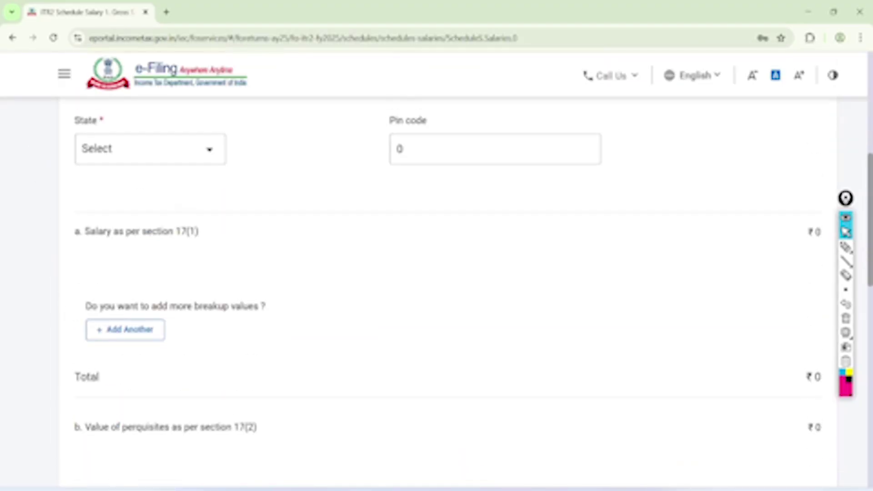
{"action": "left_click", "coordinate": [117, 180]}
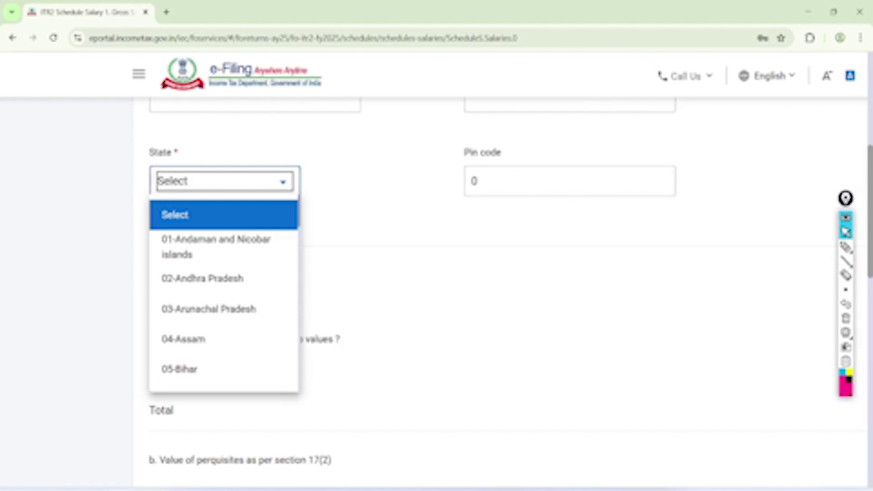
{"action": "left_click", "coordinate": [209, 309]}
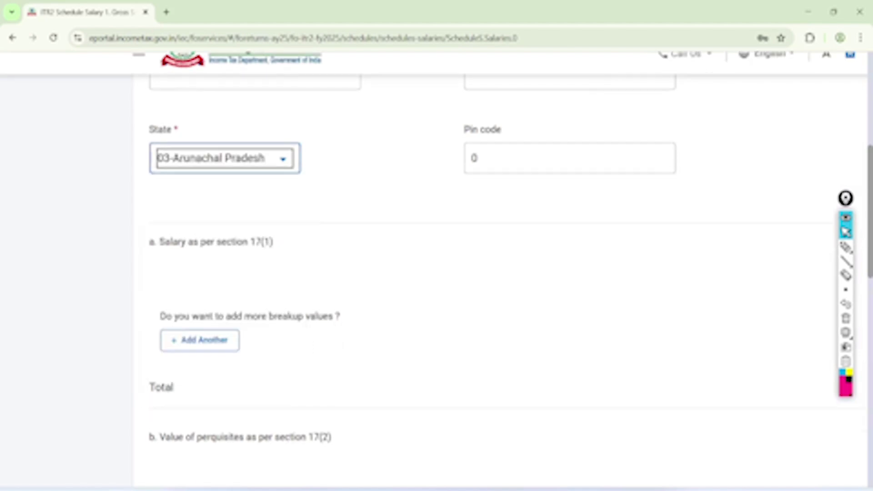
{"action": "scroll", "coordinate": [209, 309], "scroll_direction": "down", "scroll_amount": 3}
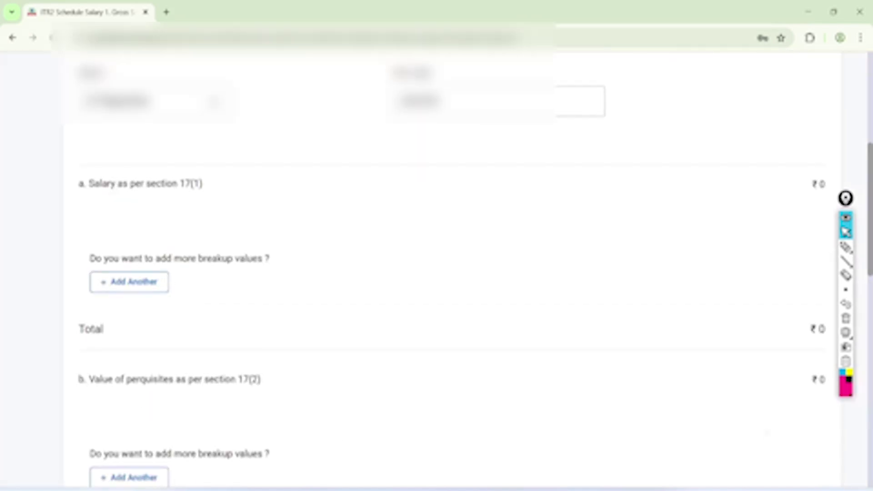
Step: Add a breakup row under Salary as per section 17(1) with nature Basic Salary and amount 600000
{"action": "scroll", "coordinate": [436, 272], "scroll_direction": "down", "scroll_amount": 1}
{"action": "left_click", "coordinate": [129, 225]}
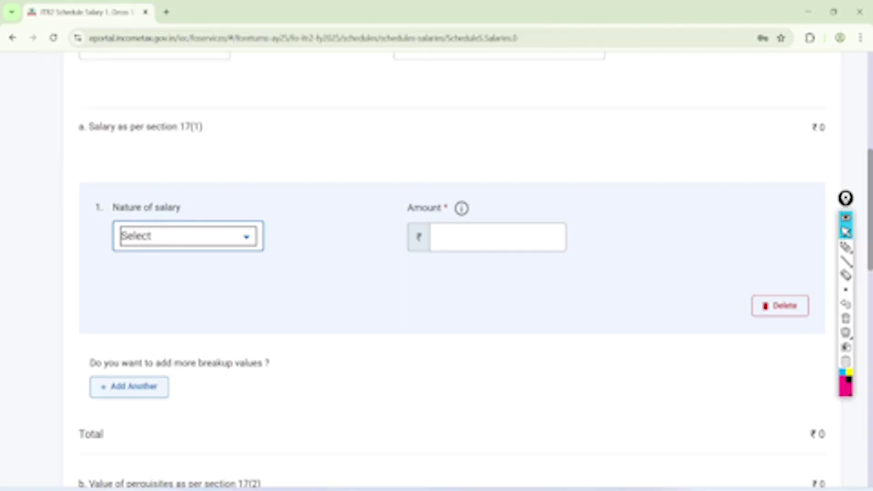
{"action": "left_click", "coordinate": [188, 236]}
{"action": "left_click", "coordinate": [221, 385]}
{"action": "scroll", "coordinate": [221, 385], "scroll_direction": "down", "scroll_amount": 2}
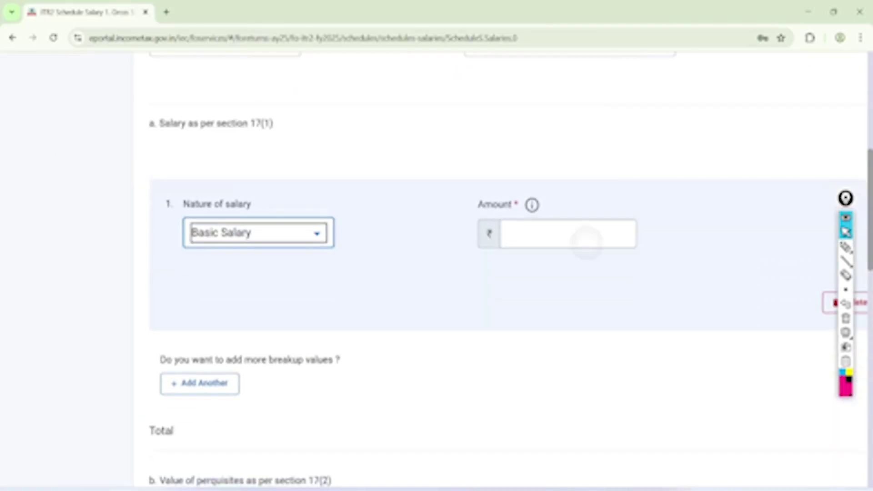
{"action": "left_click", "coordinate": [584, 236]}
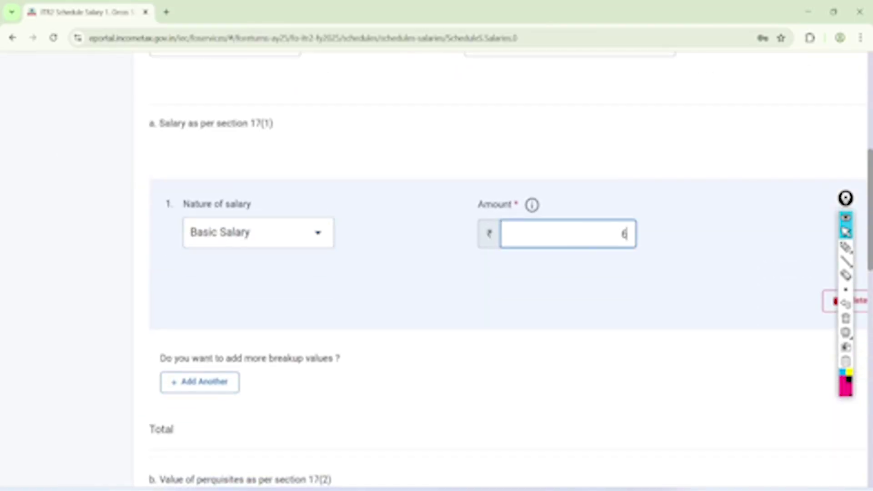
{"action": "left_click", "coordinate": [558, 291]}
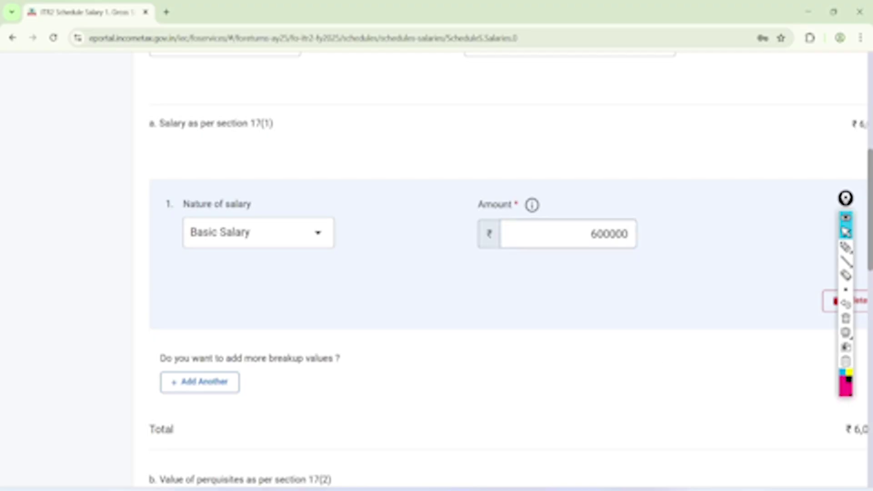
Step: Save the employer's gross salary entry, leaving the perquisites, profit in lieu and retirement account items unfilled
{"action": "scroll", "coordinate": [557, 291], "scroll_direction": "right", "scroll_amount": 2}
{"action": "scroll", "coordinate": [557, 291], "scroll_direction": "down", "scroll_amount": 2}
{"action": "scroll", "coordinate": [436, 273], "scroll_direction": "right", "scroll_amount": 1}
{"action": "scroll", "coordinate": [437, 273], "scroll_direction": "down", "scroll_amount": 8}
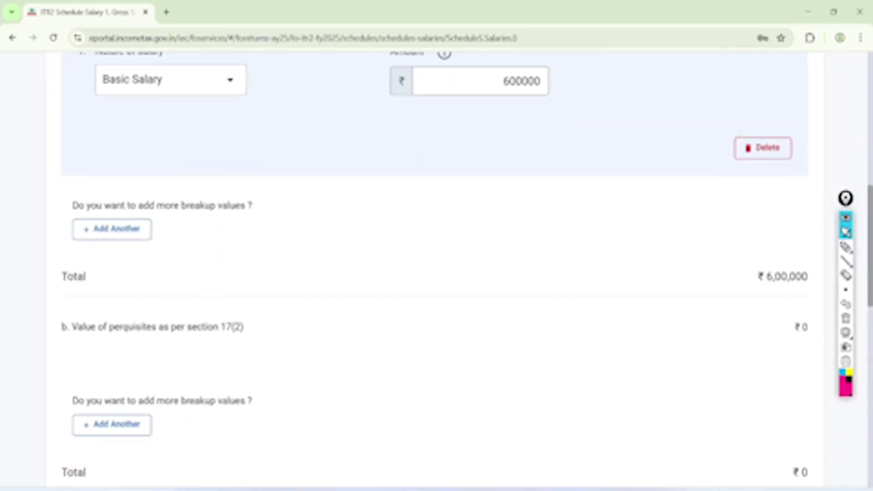
{"action": "scroll", "coordinate": [437, 273], "scroll_direction": "down", "scroll_amount": 8}
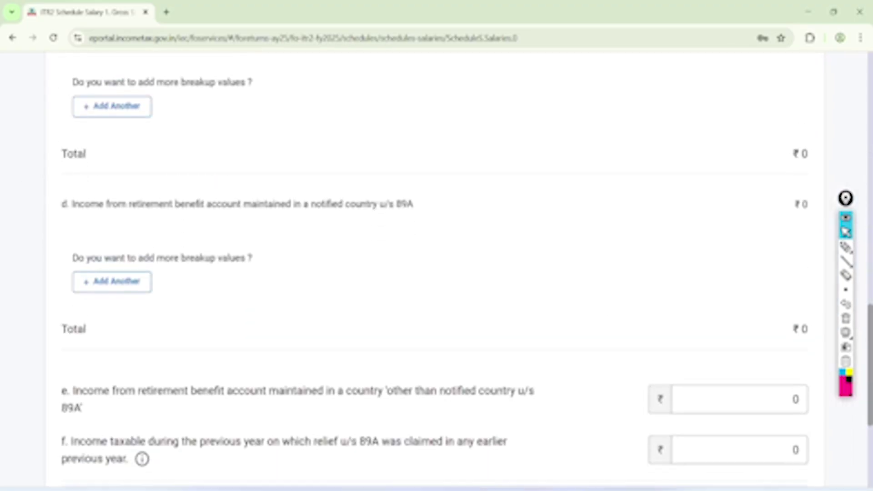
{"action": "scroll", "coordinate": [436, 273], "scroll_direction": "down", "scroll_amount": 1}
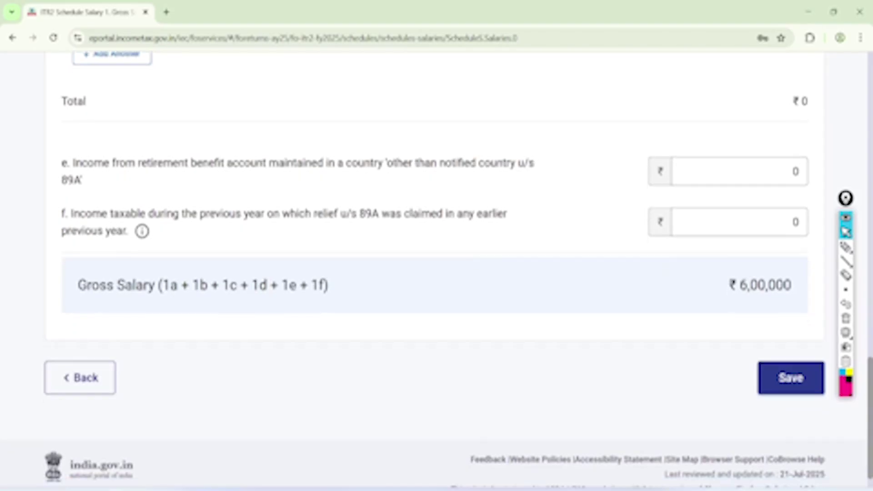
{"action": "left_click", "coordinate": [791, 378]}
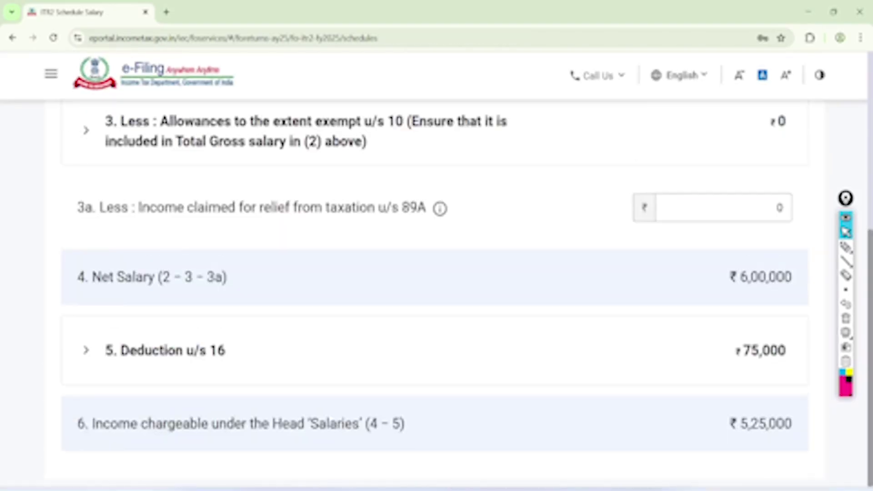
Step: Pen-circle Deduction u/s 16 and its amount, underline the income chargeable under Salaries, and clear the marks
{"action": "scroll", "coordinate": [437, 273], "scroll_direction": "down", "scroll_amount": 4}
{"action": "scroll", "coordinate": [437, 273], "scroll_direction": "down", "scroll_amount": 3}
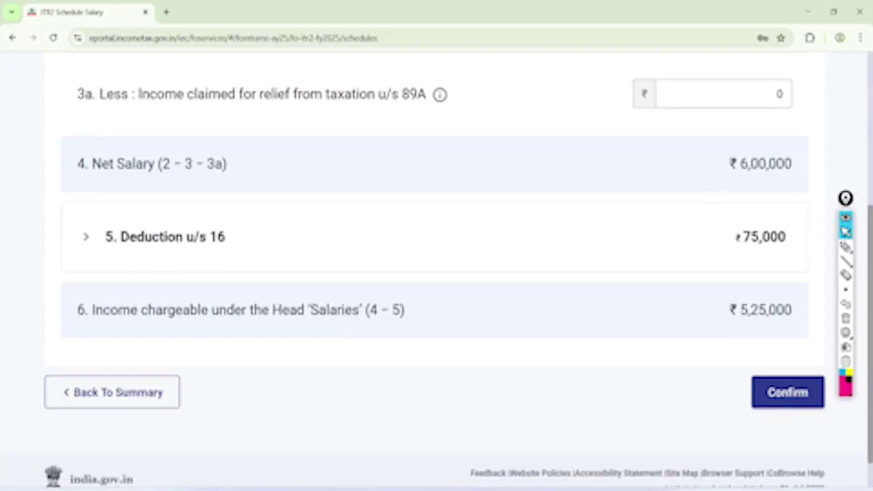
{"action": "left_click_drag", "start_coordinate": [773, 203], "coordinate": [746, 209]}
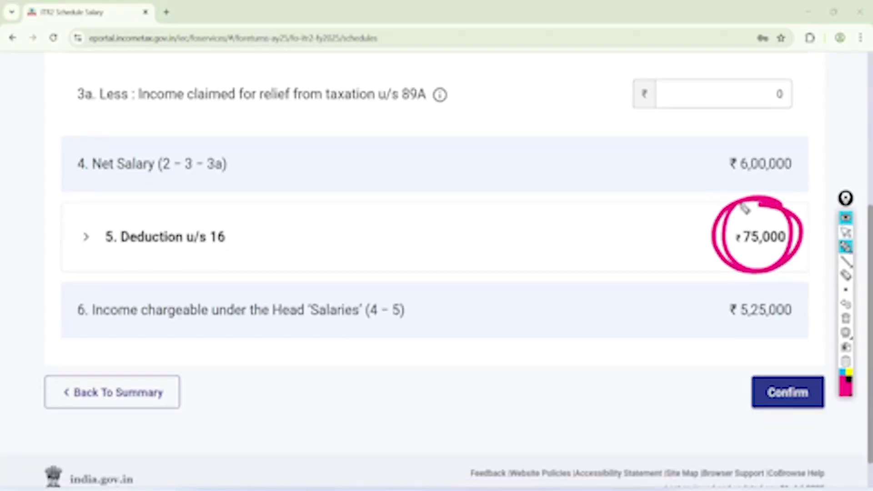
{"action": "mouse_move", "coordinate": [217, 206]}
{"action": "left_mouse_down"}
{"action": "mouse_move", "coordinate": [218, 180]}
{"action": "mouse_move", "coordinate": [105, 256]}
{"action": "left_mouse_up"}
{"action": "left_click_drag", "start_coordinate": [738, 348], "coordinate": [792, 325]}
{"action": "left_click", "coordinate": [845, 233]}
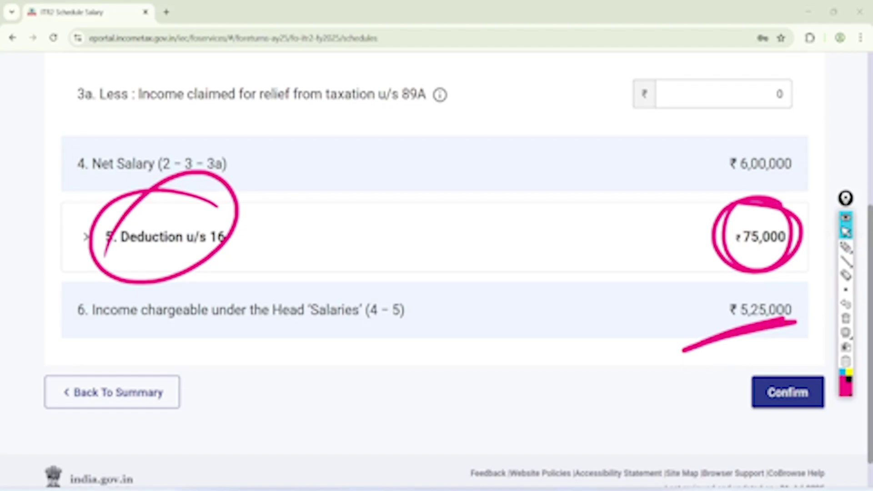
{"action": "left_click", "coordinate": [846, 318]}
Step: Confirm Schedule Salary and open Schedule Capital Gains from the schedules summary
{"action": "left_click", "coordinate": [788, 393]}
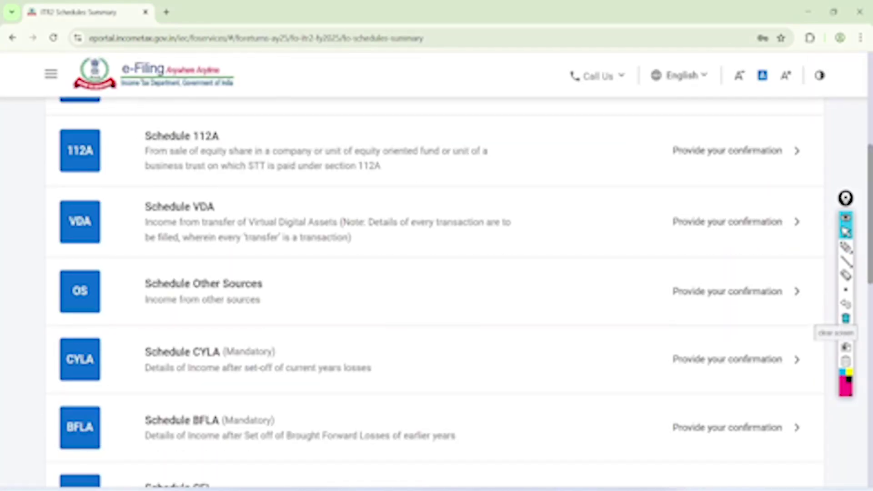
{"action": "scroll", "coordinate": [435, 273], "scroll_direction": "down", "scroll_amount": 3}
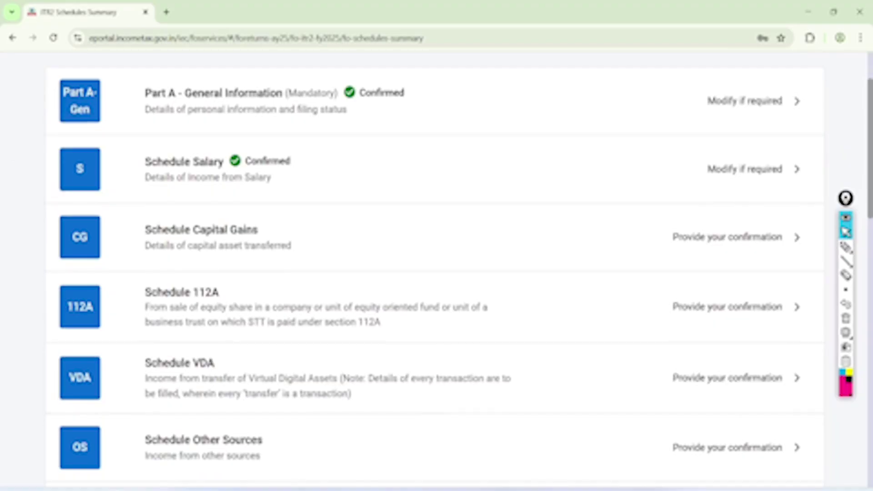
{"action": "left_click", "coordinate": [727, 237]}
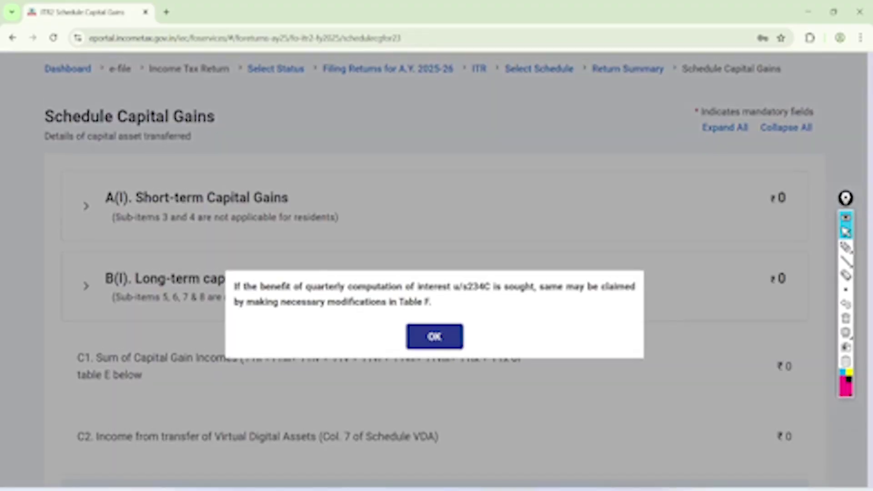
Step: Switch to the Broker Report workbook in Excel, pen-mark the totals below the short-term trades, and clear the marks
{"action": "key", "text": "alt+Tab"}
{"action": "scroll", "coordinate": [428, 291], "scroll_direction": "down", "scroll_amount": 7}
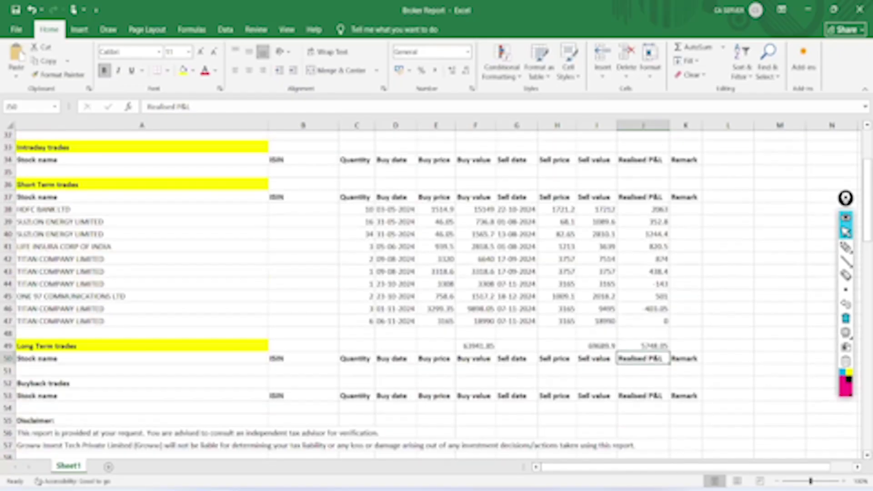
{"action": "left_click", "coordinate": [846, 247]}
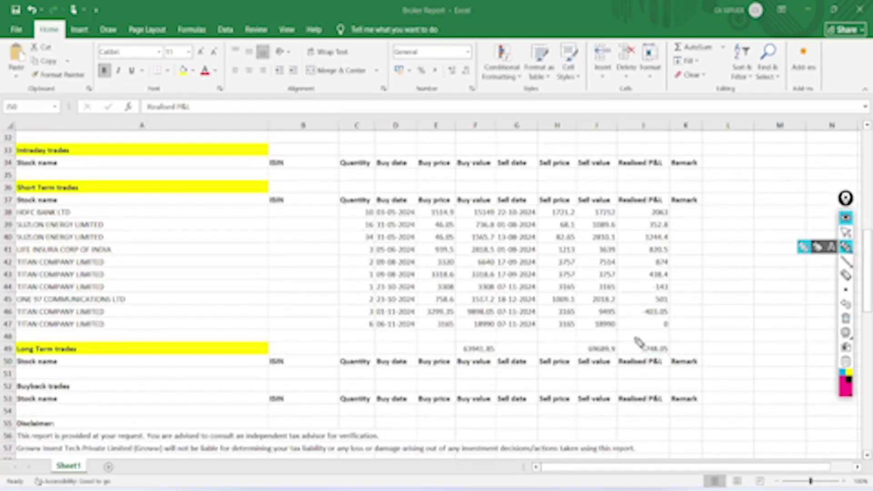
{"action": "mouse_move", "coordinate": [609, 322]}
{"action": "left_mouse_down"}
{"action": "mouse_move", "coordinate": [599, 371]}
{"action": "mouse_move", "coordinate": [630, 329]}
{"action": "left_mouse_up"}
{"action": "mouse_move", "coordinate": [500, 318]}
{"action": "left_mouse_down"}
{"action": "mouse_move", "coordinate": [467, 378]}
{"action": "mouse_move", "coordinate": [430, 348]}
{"action": "left_mouse_up"}
{"action": "left_click", "coordinate": [846, 318]}
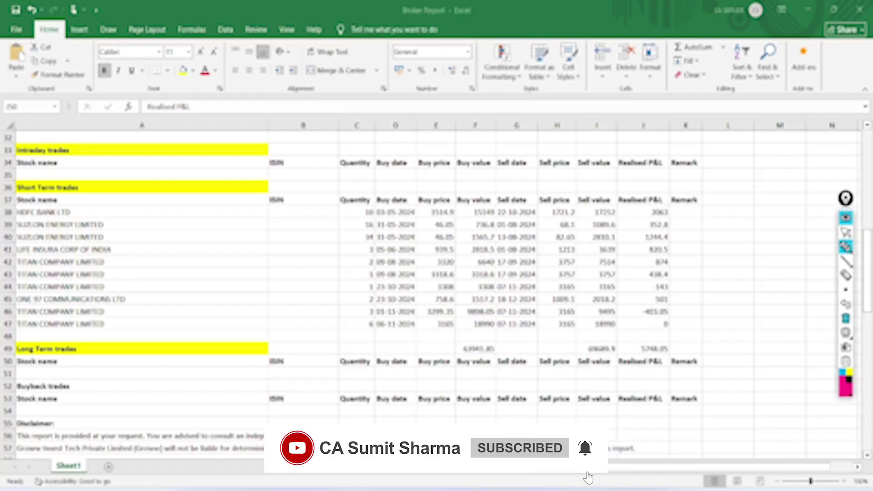
{"action": "left_click", "coordinate": [846, 233]}
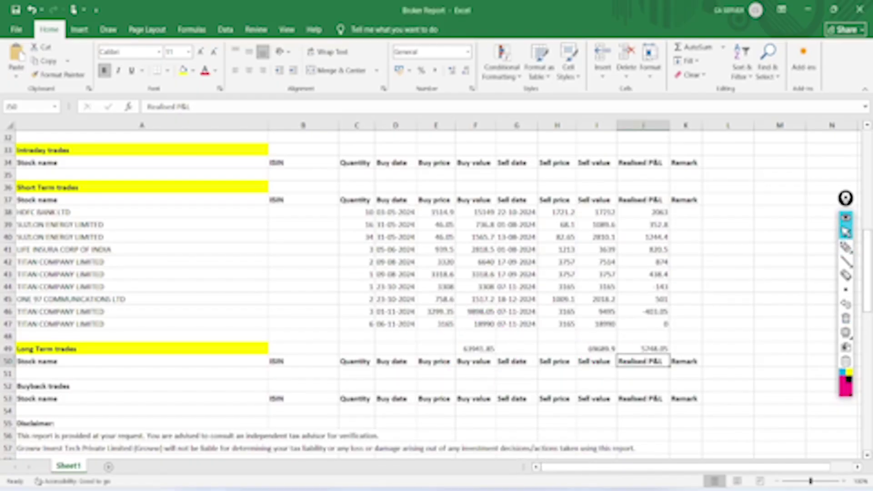
Step: Switch back to the e-Filing portal in Chrome, pen-mark u/s 234C and Table F in the notice, and clear the marks
{"action": "key", "text": "alt+Tab"}
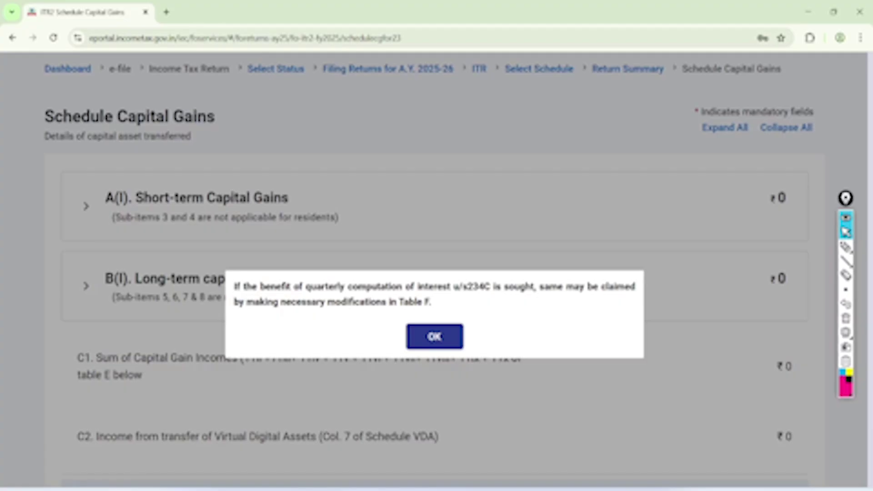
{"action": "left_click", "coordinate": [846, 247]}
{"action": "mouse_move", "coordinate": [502, 263]}
{"action": "left_mouse_down"}
{"action": "mouse_move", "coordinate": [475, 257]}
{"action": "mouse_move", "coordinate": [507, 284]}
{"action": "mouse_move", "coordinate": [482, 307]}
{"action": "mouse_move", "coordinate": [501, 262]}
{"action": "left_mouse_up"}
{"action": "left_click_drag", "start_coordinate": [274, 332], "coordinate": [432, 311]}
{"action": "left_click", "coordinate": [845, 232]}
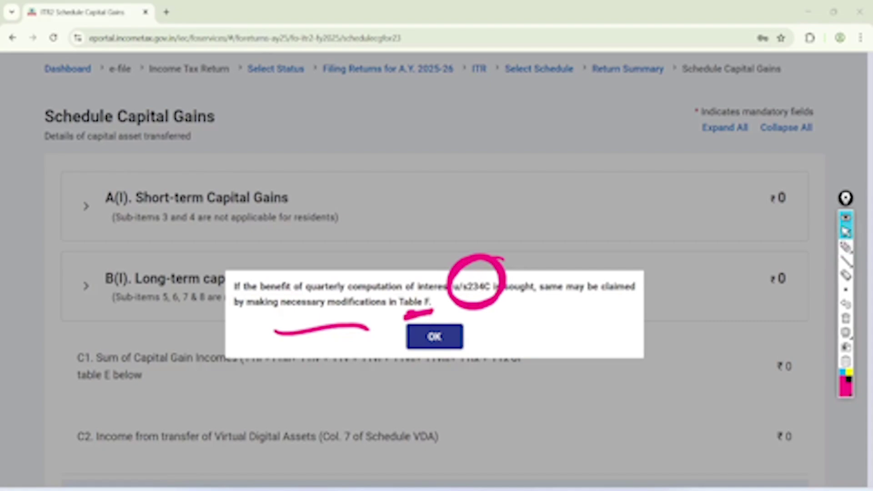
{"action": "left_click", "coordinate": [846, 318]}
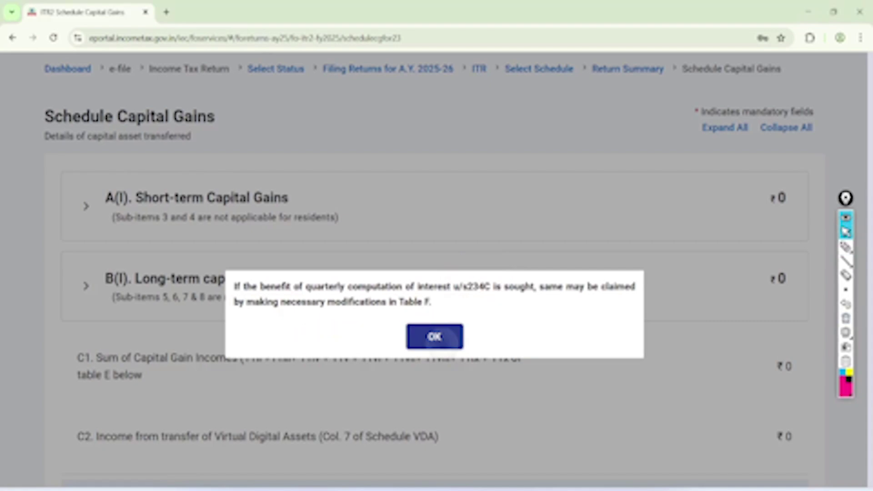
Step: Acknowledge the section 234C notice and expand A(I). Short-term Capital Gains
{"action": "left_click", "coordinate": [442, 338]}
{"action": "left_click", "coordinate": [254, 168]}
{"action": "scroll", "coordinate": [434, 273], "scroll_direction": "down", "scroll_amount": 2}
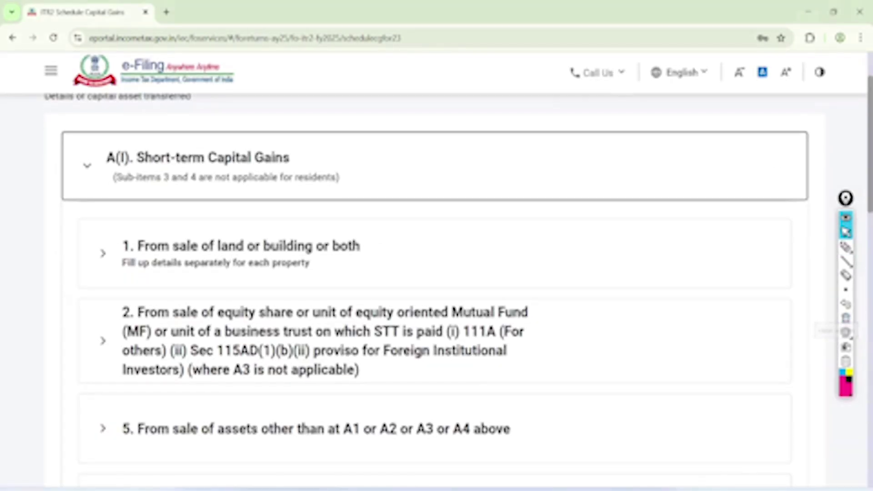
Step: Annotate item 2 on equity share and equity mutual fund sales with handwritten notes on shares, MF equity and 12M, and clear the marks
{"action": "left_click", "coordinate": [846, 246]}
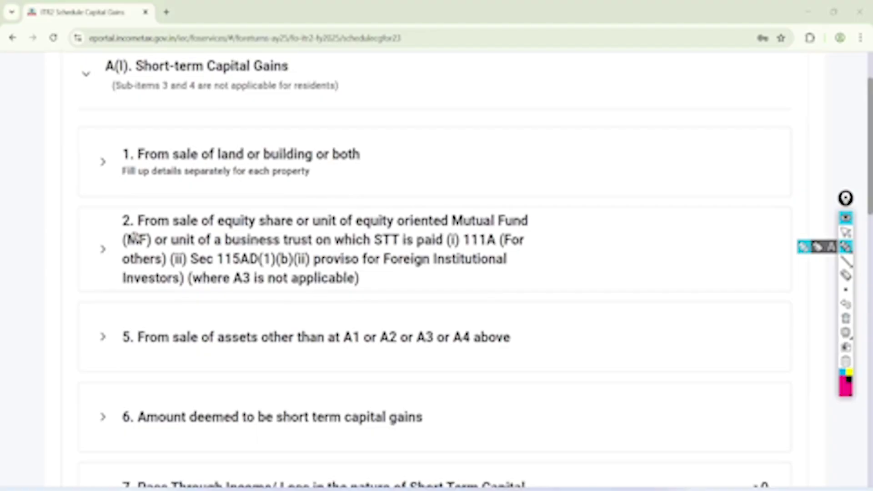
{"action": "mouse_move", "coordinate": [130, 236]}
{"action": "left_mouse_down"}
{"action": "mouse_move", "coordinate": [259, 234]}
{"action": "mouse_move", "coordinate": [299, 207]}
{"action": "mouse_move", "coordinate": [225, 231]}
{"action": "left_mouse_up"}
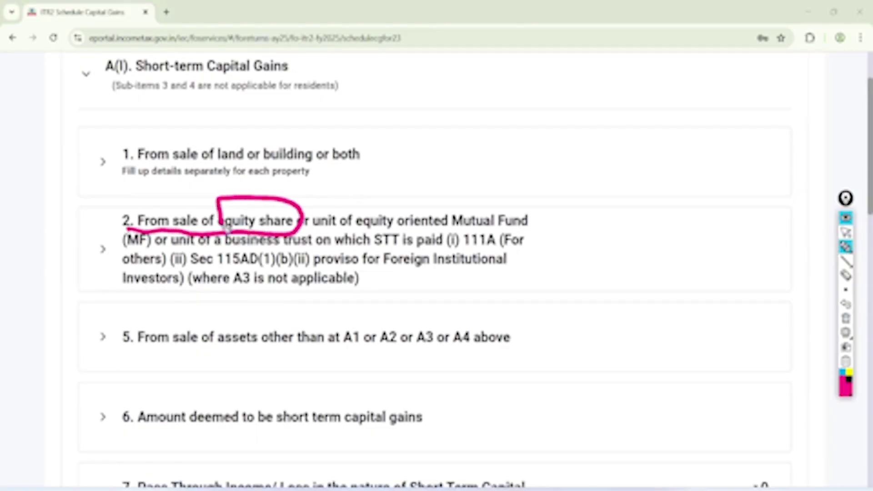
{"action": "mouse_move", "coordinate": [335, 236]}
{"action": "left_mouse_down"}
{"action": "mouse_move", "coordinate": [482, 234]}
{"action": "mouse_move", "coordinate": [552, 204]}
{"action": "mouse_move", "coordinate": [406, 235]}
{"action": "left_mouse_up"}
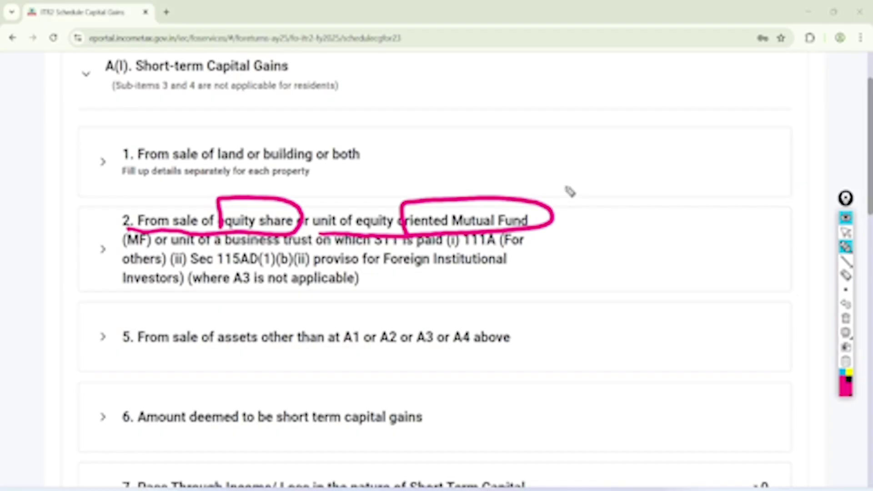
{"action": "left_click_drag", "start_coordinate": [567, 195], "coordinate": [616, 150]}
{"action": "mouse_move", "coordinate": [591, 200]}
{"action": "left_mouse_down"}
{"action": "mouse_move", "coordinate": [637, 184]}
{"action": "mouse_move", "coordinate": [668, 198]}
{"action": "left_mouse_up"}
{"action": "mouse_move", "coordinate": [564, 103]}
{"action": "left_mouse_down"}
{"action": "mouse_move", "coordinate": [548, 141]}
{"action": "mouse_move", "coordinate": [581, 136]}
{"action": "mouse_move", "coordinate": [623, 94]}
{"action": "mouse_move", "coordinate": [651, 91]}
{"action": "left_mouse_up"}
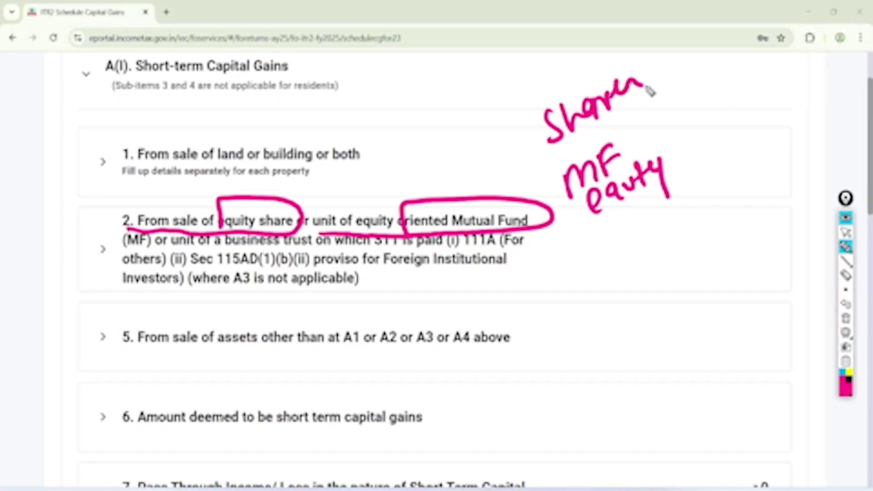
{"action": "mouse_move", "coordinate": [54, 246]}
{"action": "left_mouse_down"}
{"action": "mouse_move", "coordinate": [133, 208]}
{"action": "mouse_move", "coordinate": [163, 170]}
{"action": "left_mouse_up"}
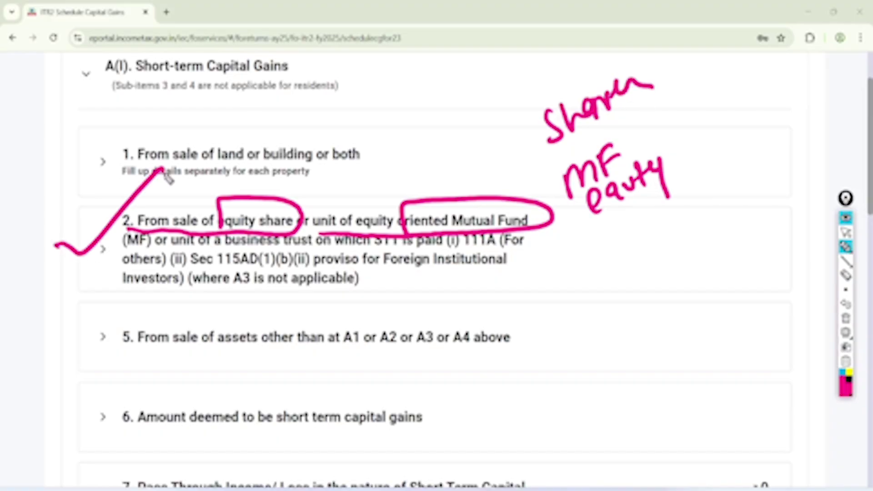
{"action": "left_click_drag", "start_coordinate": [638, 224], "coordinate": [637, 254]}
{"action": "mouse_move", "coordinate": [642, 217]}
{"action": "left_mouse_down"}
{"action": "mouse_move", "coordinate": [657, 213]}
{"action": "mouse_move", "coordinate": [680, 230]}
{"action": "mouse_move", "coordinate": [694, 201]}
{"action": "left_mouse_up"}
{"action": "left_click_drag", "start_coordinate": [619, 233], "coordinate": [633, 250]}
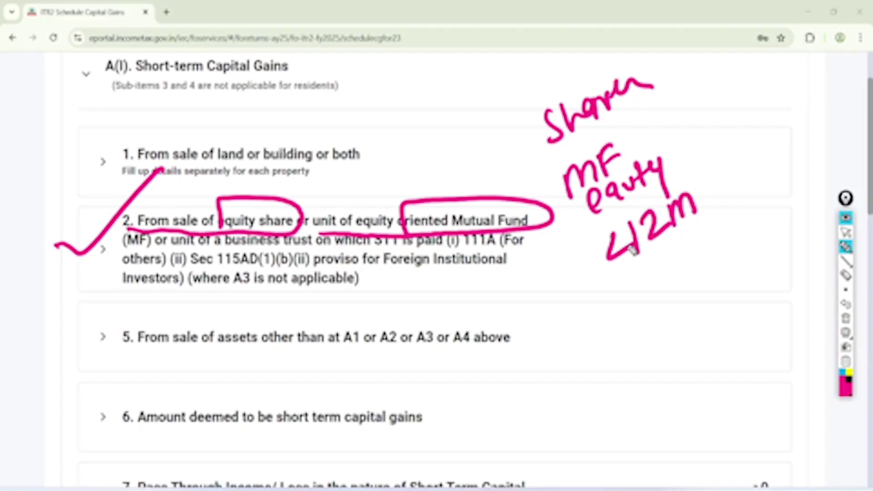
{"action": "left_click", "coordinate": [846, 233]}
{"action": "left_click", "coordinate": [845, 319]}
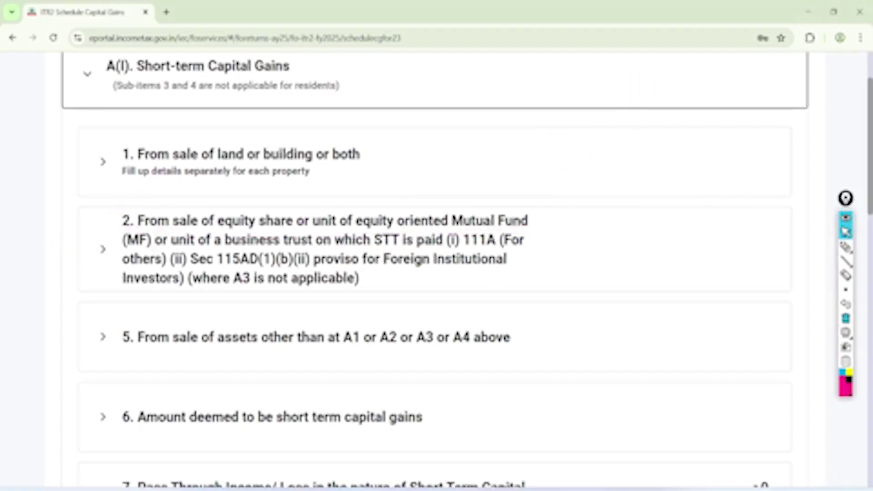
Step: Expand item 2 on STT-paid equity sales, add another breakup entry, and set its section to 111A [for others]
{"action": "left_click", "coordinate": [103, 249]}
{"action": "scroll", "coordinate": [434, 269], "scroll_direction": "down", "scroll_amount": 3}
{"action": "left_click", "coordinate": [145, 248]}
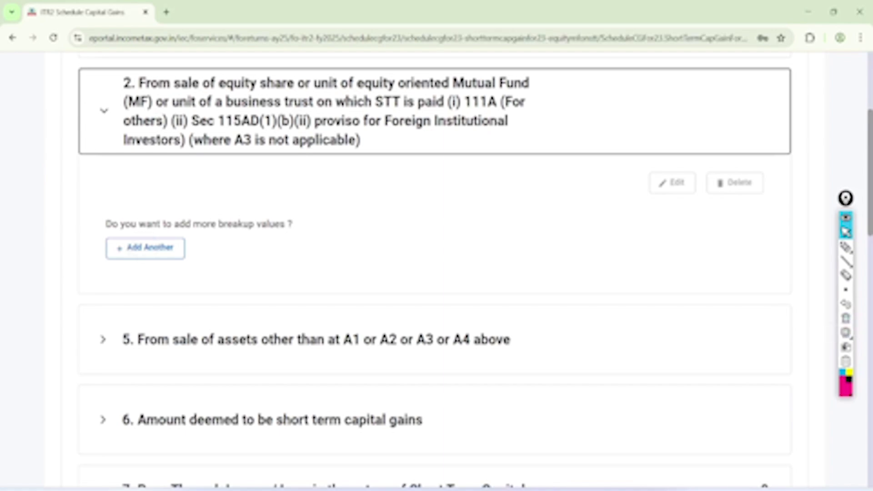
{"action": "scroll", "coordinate": [434, 269], "scroll_direction": "down", "scroll_amount": 3}
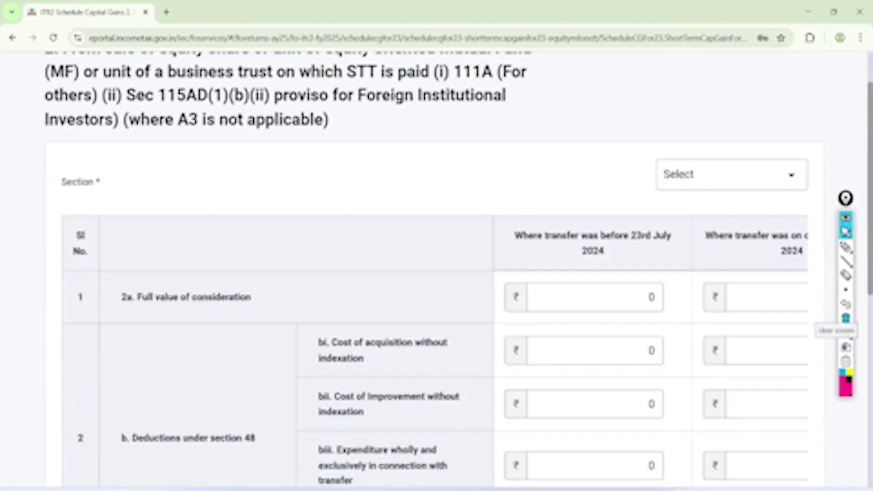
{"action": "left_click", "coordinate": [732, 175]}
{"action": "left_click", "coordinate": [791, 326]}
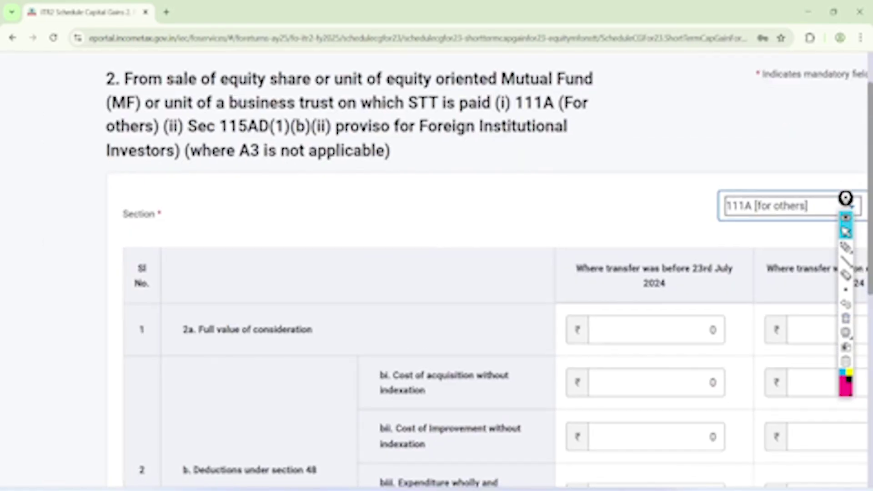
Step: Circle the before and on-or-after 23rd July 2024 column headings and handwrite the date 23.7.24
{"action": "scroll", "coordinate": [434, 270], "scroll_direction": "right", "scroll_amount": 3}
{"action": "scroll", "coordinate": [375, 277], "scroll_direction": "right", "scroll_amount": 1}
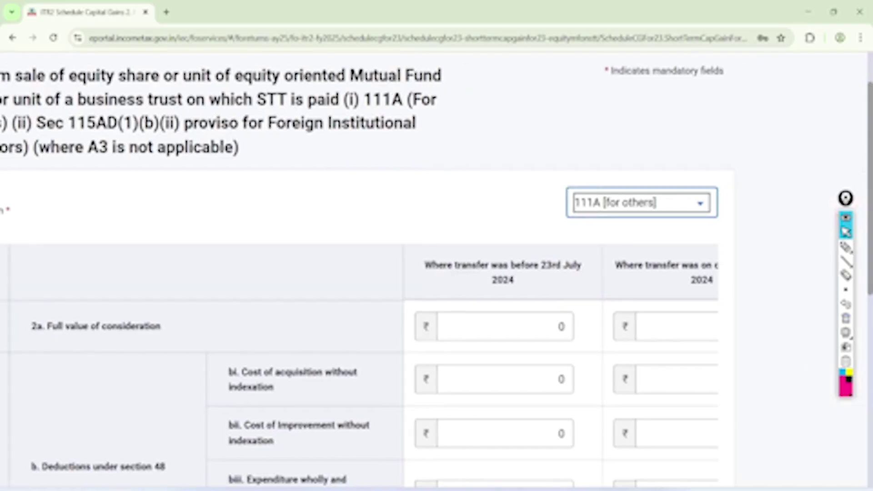
{"action": "left_click", "coordinate": [845, 247]}
{"action": "mouse_move", "coordinate": [570, 226]}
{"action": "left_mouse_down"}
{"action": "mouse_move", "coordinate": [552, 312]}
{"action": "mouse_move", "coordinate": [507, 256]}
{"action": "left_mouse_up"}
{"action": "mouse_move", "coordinate": [684, 225]}
{"action": "left_mouse_down"}
{"action": "mouse_move", "coordinate": [736, 237]}
{"action": "mouse_move", "coordinate": [655, 196]}
{"action": "left_mouse_up"}
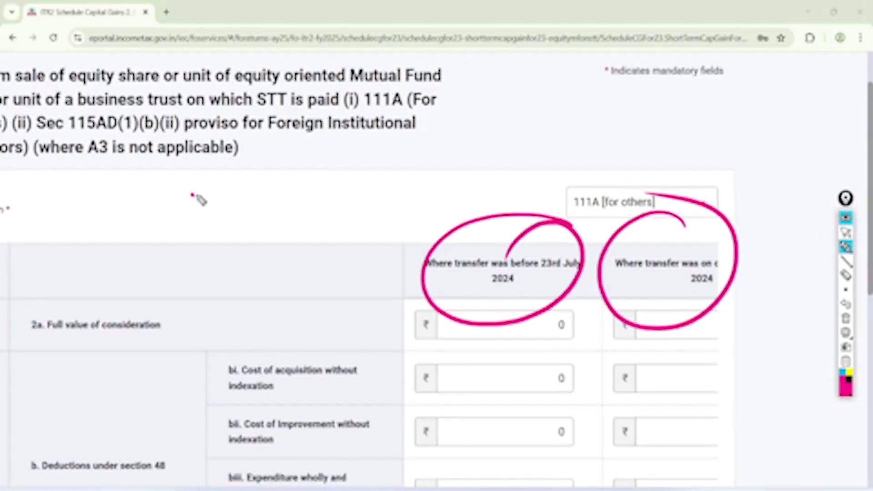
{"action": "mouse_move", "coordinate": [193, 195]}
{"action": "left_mouse_down"}
{"action": "mouse_move", "coordinate": [224, 208]}
{"action": "mouse_move", "coordinate": [272, 144]}
{"action": "mouse_move", "coordinate": [286, 154]}
{"action": "left_mouse_up"}
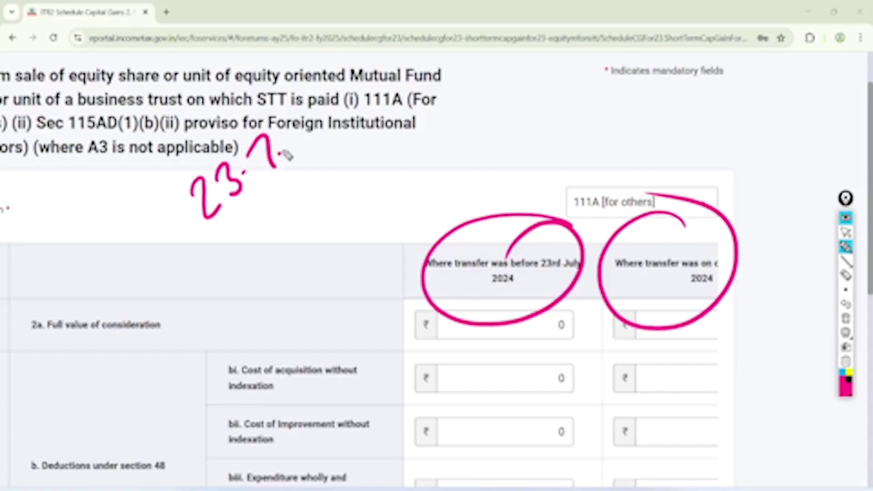
{"action": "left_click_drag", "start_coordinate": [284, 120], "coordinate": [318, 137]}
{"action": "left_click_drag", "start_coordinate": [318, 97], "coordinate": [329, 116]}
{"action": "left_click_drag", "start_coordinate": [336, 93], "coordinate": [340, 129]}
Step: Draw branches from the handwritten date to 15% and 20%, tick both transfer-period columns, and clear the marks
{"action": "mouse_move", "coordinate": [272, 175]}
{"action": "left_mouse_down"}
{"action": "mouse_move", "coordinate": [156, 301]}
{"action": "mouse_move", "coordinate": [139, 428]}
{"action": "left_mouse_up"}
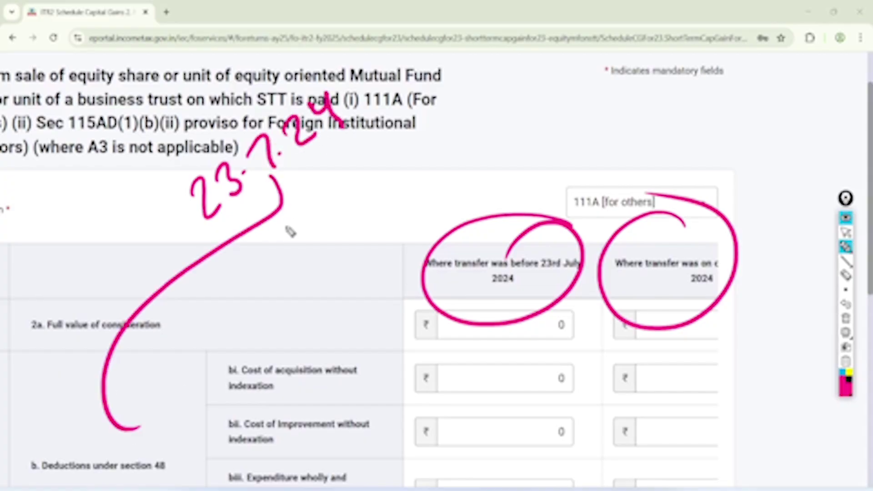
{"action": "mouse_move", "coordinate": [284, 207]}
{"action": "left_mouse_down"}
{"action": "mouse_move", "coordinate": [444, 223]}
{"action": "mouse_move", "coordinate": [437, 236]}
{"action": "left_mouse_up"}
{"action": "left_click_drag", "start_coordinate": [148, 423], "coordinate": [163, 448]}
{"action": "mouse_move", "coordinate": [160, 403]}
{"action": "left_mouse_down"}
{"action": "mouse_move", "coordinate": [181, 425]}
{"action": "mouse_move", "coordinate": [185, 400]}
{"action": "mouse_move", "coordinate": [200, 395]}
{"action": "mouse_move", "coordinate": [195, 466]}
{"action": "left_mouse_up"}
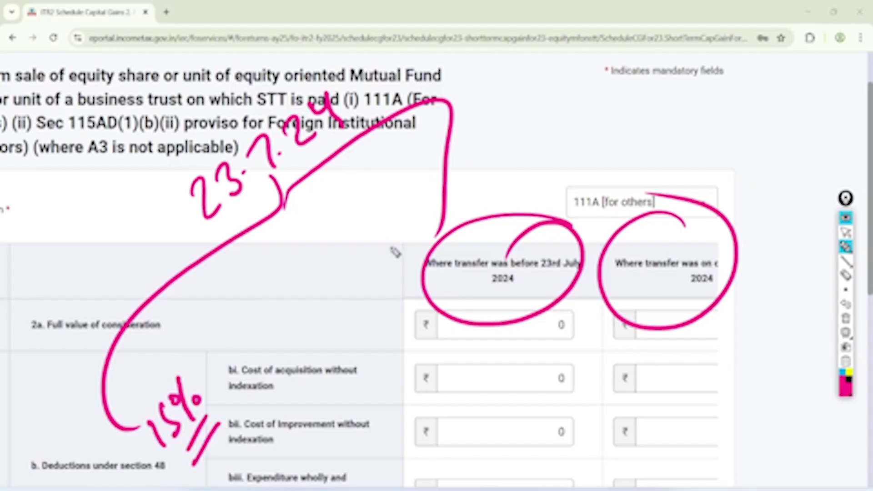
{"action": "mouse_move", "coordinate": [381, 227]}
{"action": "left_mouse_down"}
{"action": "mouse_move", "coordinate": [400, 236]}
{"action": "mouse_move", "coordinate": [416, 210]}
{"action": "mouse_move", "coordinate": [437, 200]}
{"action": "mouse_move", "coordinate": [435, 229]}
{"action": "mouse_move", "coordinate": [406, 258]}
{"action": "left_mouse_up"}
{"action": "left_click_drag", "start_coordinate": [491, 249], "coordinate": [533, 213]}
{"action": "left_click_drag", "start_coordinate": [633, 235], "coordinate": [730, 199]}
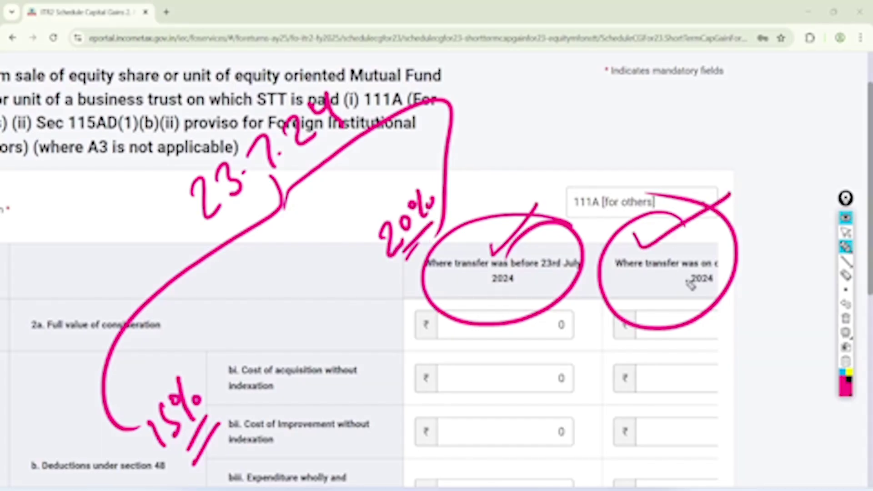
{"action": "left_click_drag", "start_coordinate": [613, 390], "coordinate": [667, 341]}
{"action": "left_click", "coordinate": [846, 232]}
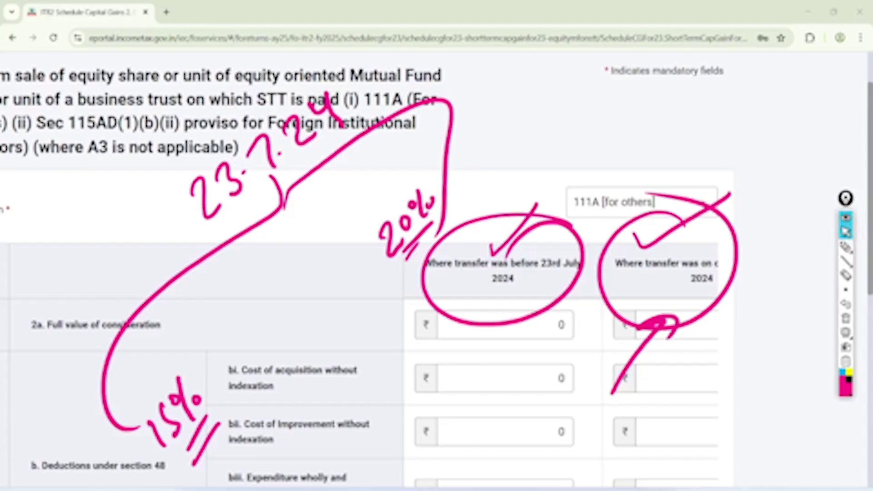
{"action": "left_click", "coordinate": [847, 318]}
Step: Circle 2a. Full value of consideration and write Sale beside it, annotate the section 48 deduction rows, and clear the marks
{"action": "scroll", "coordinate": [437, 273], "scroll_direction": "left", "scroll_amount": 2}
{"action": "scroll", "coordinate": [436, 273], "scroll_direction": "down", "scroll_amount": 1}
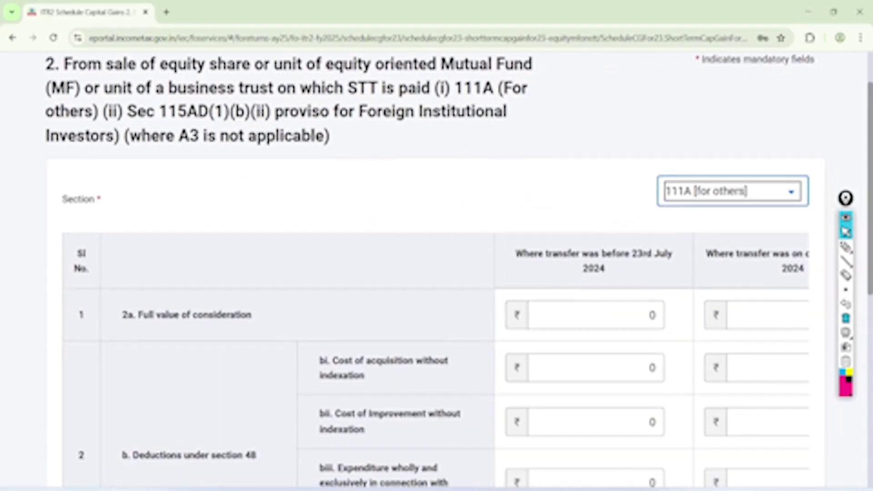
{"action": "scroll", "coordinate": [436, 273], "scroll_direction": "down", "scroll_amount": 1}
{"action": "left_click", "coordinate": [845, 246]}
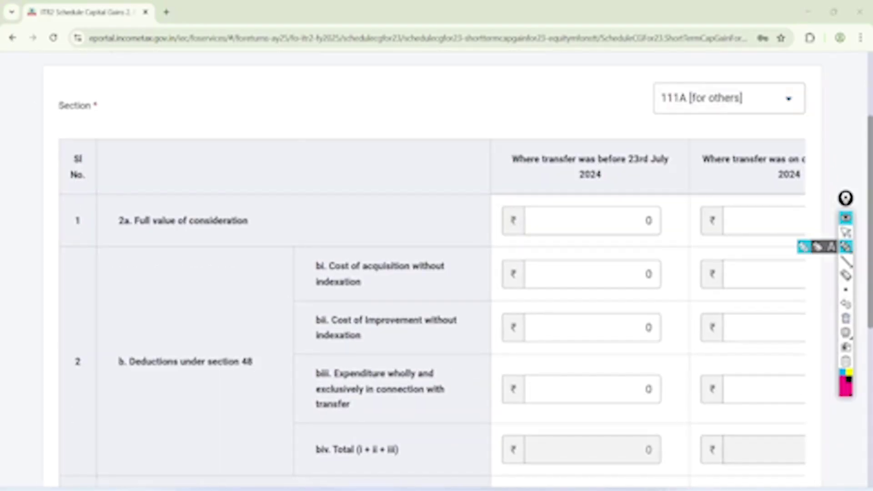
{"action": "mouse_move", "coordinate": [275, 184]}
{"action": "left_mouse_down"}
{"action": "mouse_move", "coordinate": [172, 158]}
{"action": "mouse_move", "coordinate": [196, 171]}
{"action": "left_mouse_up"}
{"action": "mouse_move", "coordinate": [321, 200]}
{"action": "left_mouse_down"}
{"action": "mouse_move", "coordinate": [331, 222]}
{"action": "mouse_move", "coordinate": [363, 199]}
{"action": "mouse_move", "coordinate": [381, 211]}
{"action": "left_mouse_up"}
{"action": "left_click_drag", "start_coordinate": [349, 235], "coordinate": [381, 214]}
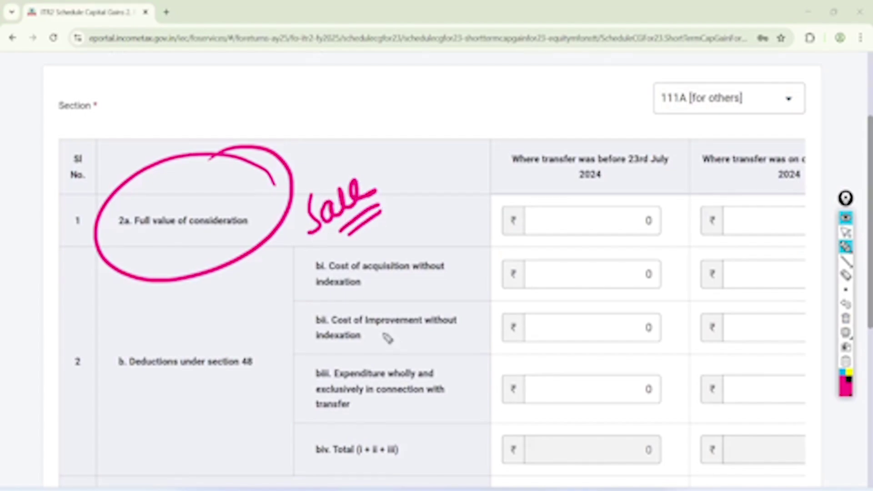
{"action": "mouse_move", "coordinate": [441, 245]}
{"action": "left_mouse_down"}
{"action": "mouse_move", "coordinate": [361, 306]}
{"action": "mouse_move", "coordinate": [441, 249]}
{"action": "mouse_move", "coordinate": [487, 301]}
{"action": "mouse_move", "coordinate": [500, 282]}
{"action": "mouse_move", "coordinate": [582, 250]}
{"action": "left_mouse_up"}
{"action": "left_click_drag", "start_coordinate": [536, 286], "coordinate": [575, 264]}
{"action": "left_click_drag", "start_coordinate": [541, 288], "coordinate": [596, 260]}
{"action": "mouse_move", "coordinate": [438, 364]}
{"action": "left_mouse_down"}
{"action": "mouse_move", "coordinate": [346, 444]}
{"action": "mouse_move", "coordinate": [387, 352]}
{"action": "mouse_move", "coordinate": [370, 366]}
{"action": "left_mouse_up"}
{"action": "mouse_move", "coordinate": [483, 367]}
{"action": "left_mouse_down"}
{"action": "mouse_move", "coordinate": [481, 397]}
{"action": "mouse_move", "coordinate": [517, 366]}
{"action": "mouse_move", "coordinate": [549, 414]}
{"action": "left_mouse_up"}
{"action": "left_click", "coordinate": [846, 232]}
{"action": "left_click", "coordinate": [846, 318]}
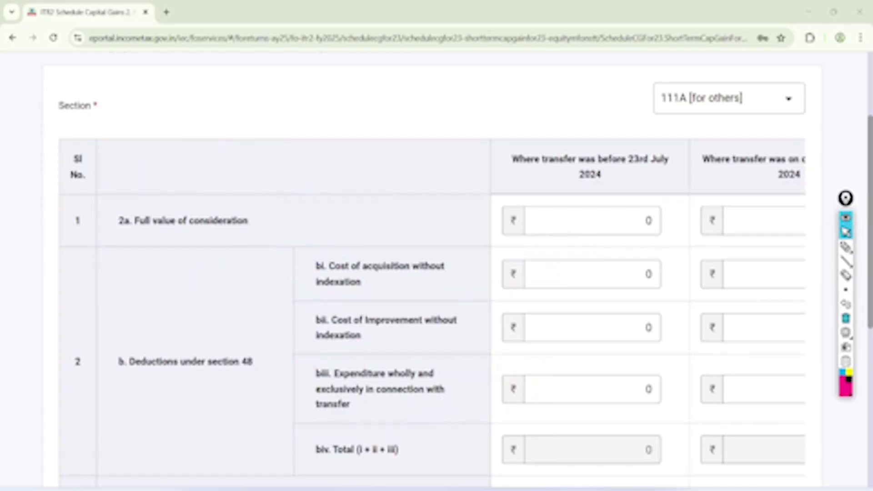
Step: Enter 69690 as full value of consideration and 63941 as cost of acquisition for transfers on or after 23rd July 2024
{"action": "scroll", "coordinate": [501, 296], "scroll_direction": "right", "scroll_amount": 2}
{"action": "scroll", "coordinate": [432, 295], "scroll_direction": "right", "scroll_amount": 2}
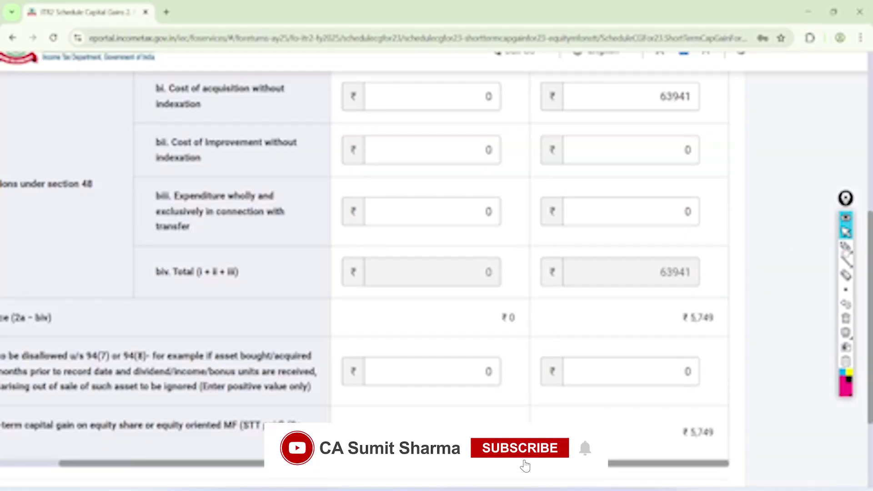
Step: Circle the cost of acquisition in the on-or-after 23rd July 2024 column, and clear the mark
{"action": "left_click", "coordinate": [846, 247]}
{"action": "mouse_move", "coordinate": [692, 64]}
{"action": "left_mouse_down"}
{"action": "mouse_move", "coordinate": [725, 121]}
{"action": "mouse_move", "coordinate": [664, 73]}
{"action": "left_mouse_up"}
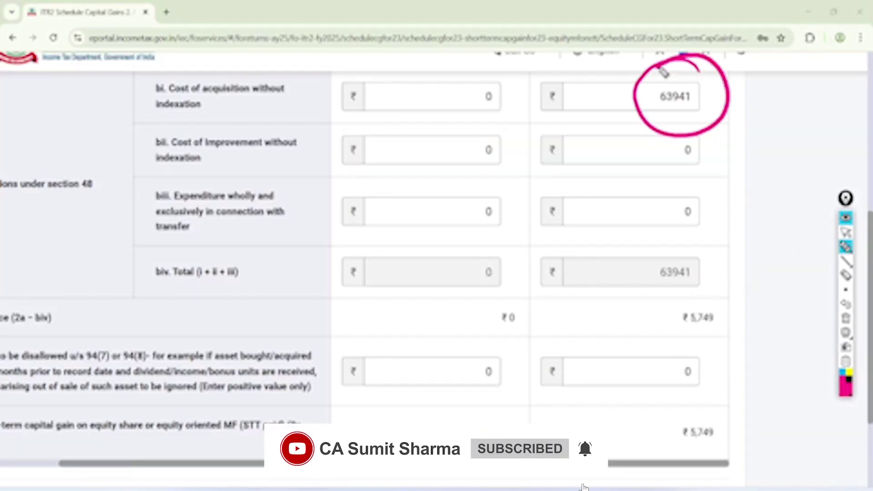
{"action": "left_click", "coordinate": [845, 232]}
{"action": "left_click", "coordinate": [846, 318]}
Step: Pen-mark the balance and the deduction rows of the section 111A entry, and clear the marks
{"action": "scroll", "coordinate": [437, 273], "scroll_direction": "up", "scroll_amount": 2}
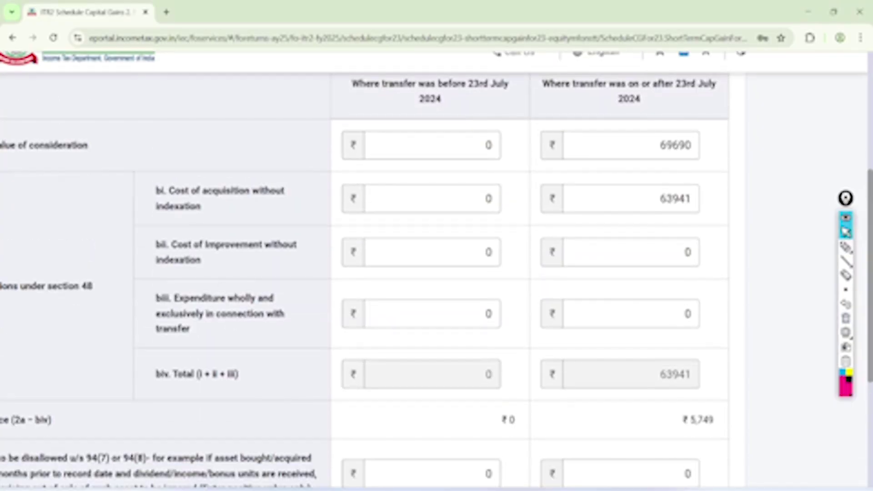
{"action": "left_click", "coordinate": [846, 247]}
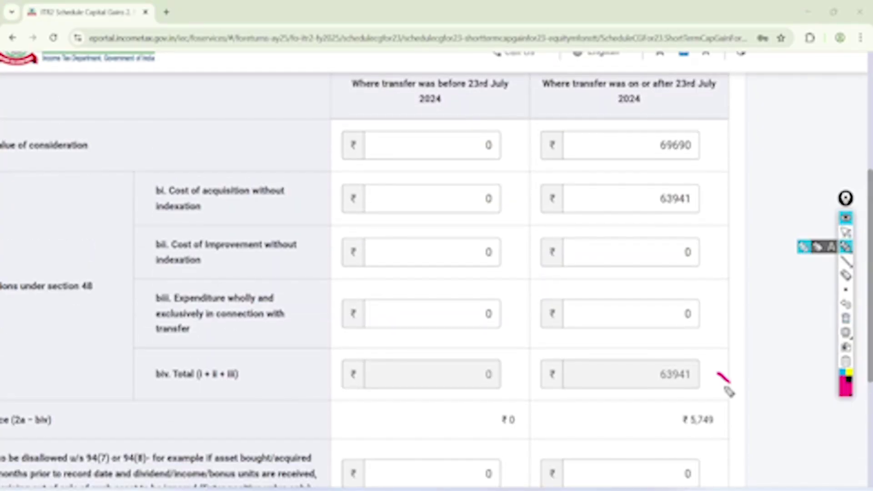
{"action": "mouse_move", "coordinate": [727, 390]}
{"action": "left_mouse_down"}
{"action": "mouse_move", "coordinate": [662, 448]}
{"action": "mouse_move", "coordinate": [748, 400]}
{"action": "mouse_move", "coordinate": [672, 372]}
{"action": "left_mouse_up"}
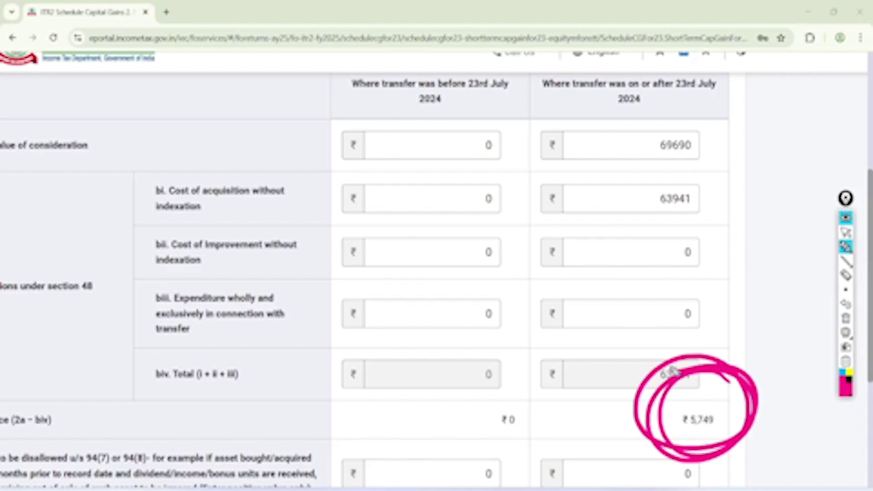
{"action": "left_click_drag", "start_coordinate": [296, 337], "coordinate": [627, 342]}
{"action": "mouse_move", "coordinate": [707, 291]}
{"action": "left_mouse_down"}
{"action": "mouse_move", "coordinate": [642, 346]}
{"action": "mouse_move", "coordinate": [727, 284]}
{"action": "mouse_move", "coordinate": [664, 277]}
{"action": "left_mouse_up"}
{"action": "left_click", "coordinate": [846, 318]}
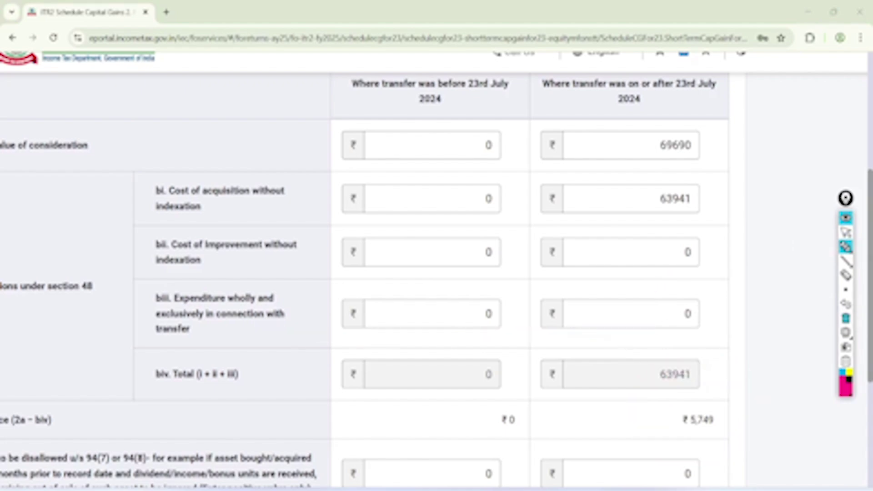
{"action": "left_click", "coordinate": [846, 232]}
Step: Save the section 111A entry and expand A(I). Short-term Capital Gains again
{"action": "scroll", "coordinate": [437, 272], "scroll_direction": "down", "scroll_amount": 6}
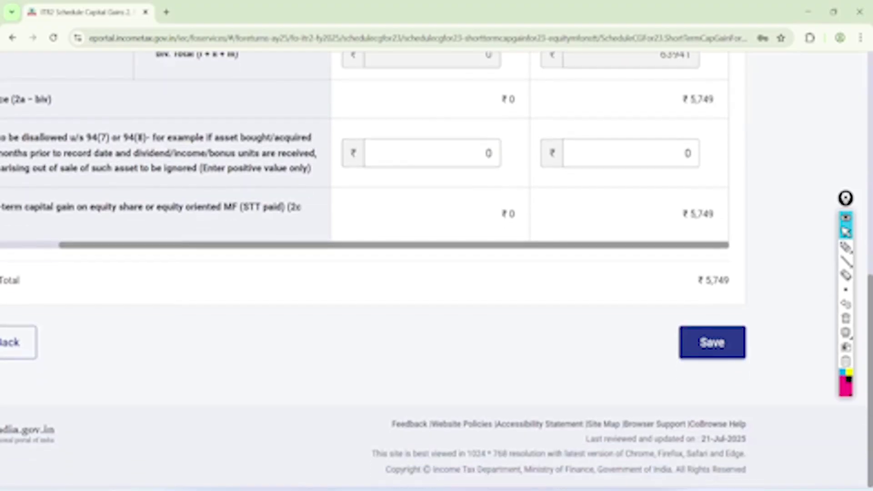
{"action": "left_click", "coordinate": [712, 383]}
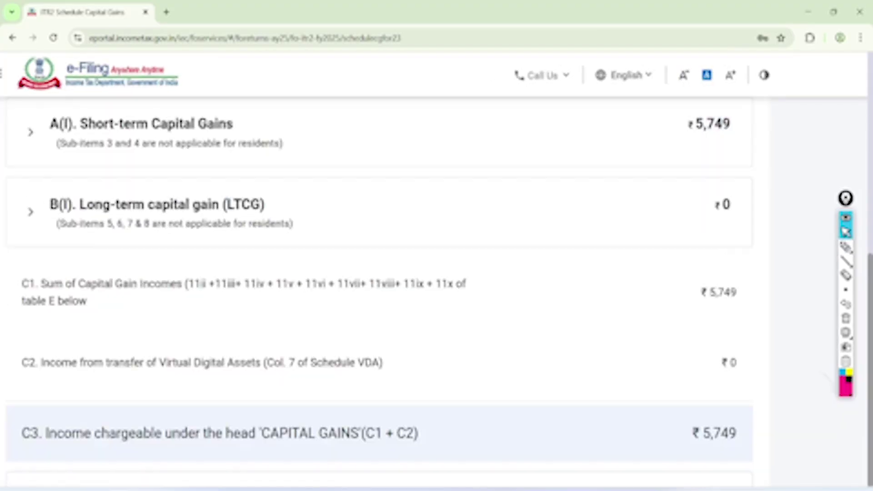
{"action": "scroll", "coordinate": [433, 269], "scroll_direction": "down", "scroll_amount": 1}
{"action": "left_click", "coordinate": [85, 217]}
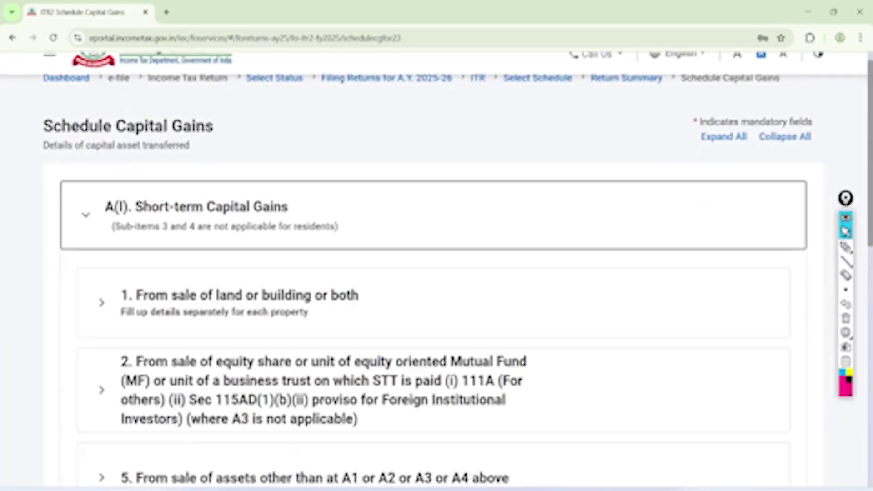
Step: Circle item 5 on sale of assets other than at A1 to A4, and clear the mark
{"action": "scroll", "coordinate": [433, 269], "scroll_direction": "down", "scroll_amount": 3}
{"action": "scroll", "coordinate": [433, 269], "scroll_direction": "down", "scroll_amount": 2}
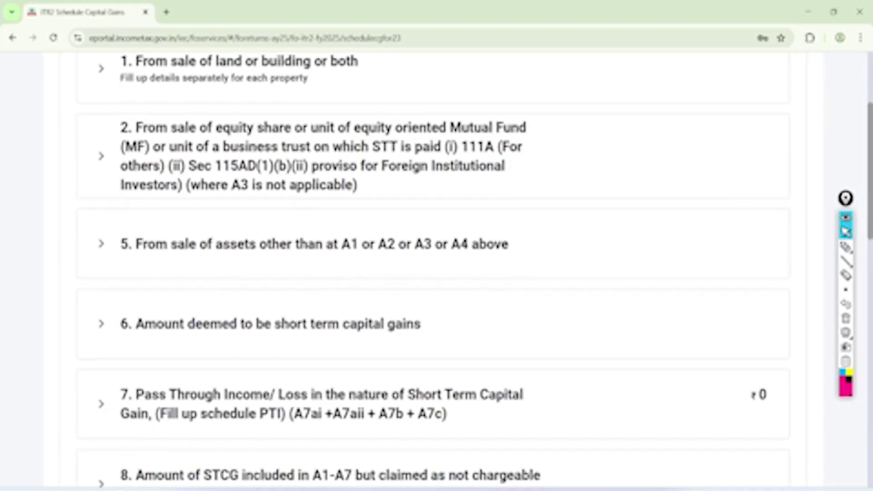
{"action": "left_click", "coordinate": [846, 247]}
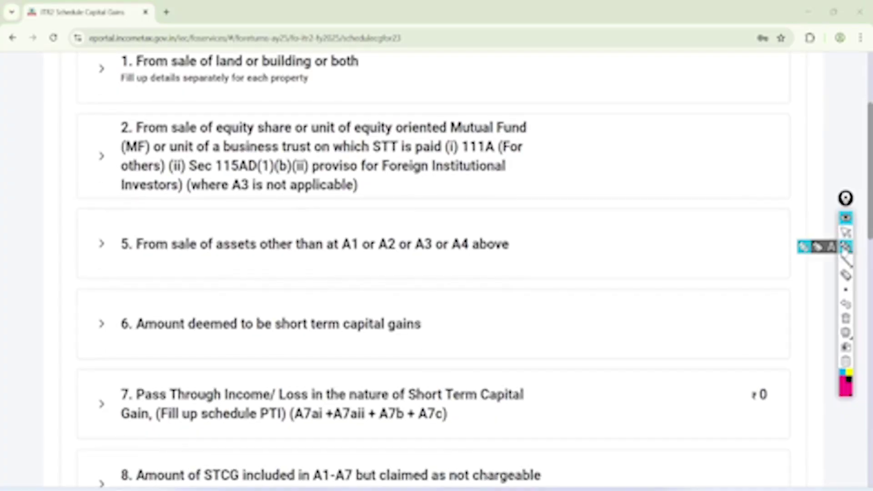
{"action": "mouse_move", "coordinate": [259, 213]}
{"action": "left_mouse_down"}
{"action": "mouse_move", "coordinate": [196, 200]}
{"action": "mouse_move", "coordinate": [419, 278]}
{"action": "mouse_move", "coordinate": [154, 205]}
{"action": "left_mouse_up"}
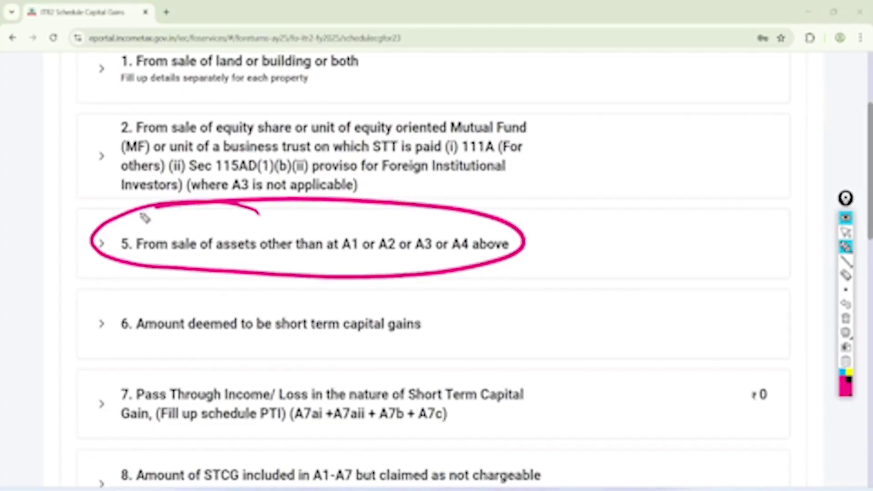
{"action": "left_click", "coordinate": [846, 232]}
{"action": "left_click", "coordinate": [845, 318]}
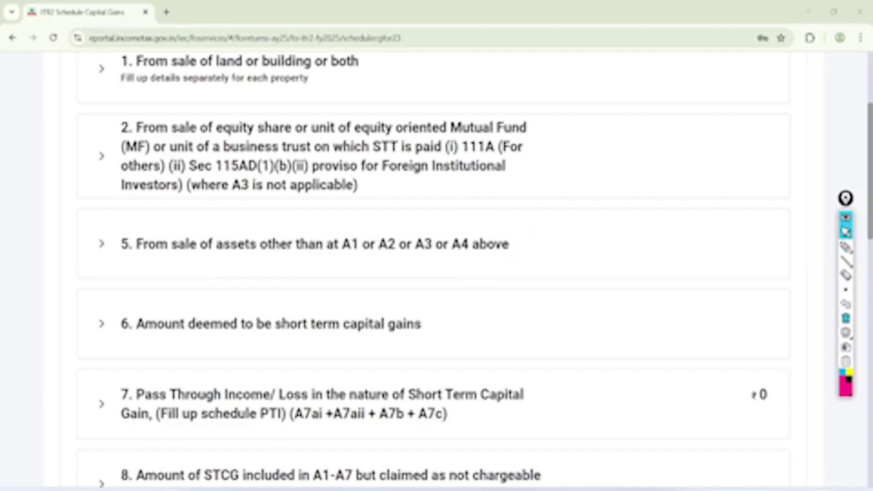
Step: Expand B(I). Long-term capital gain (LTCG)
{"action": "scroll", "coordinate": [433, 268], "scroll_direction": "down", "scroll_amount": 4}
{"action": "scroll", "coordinate": [419, 61], "scroll_direction": "down", "scroll_amount": 5}
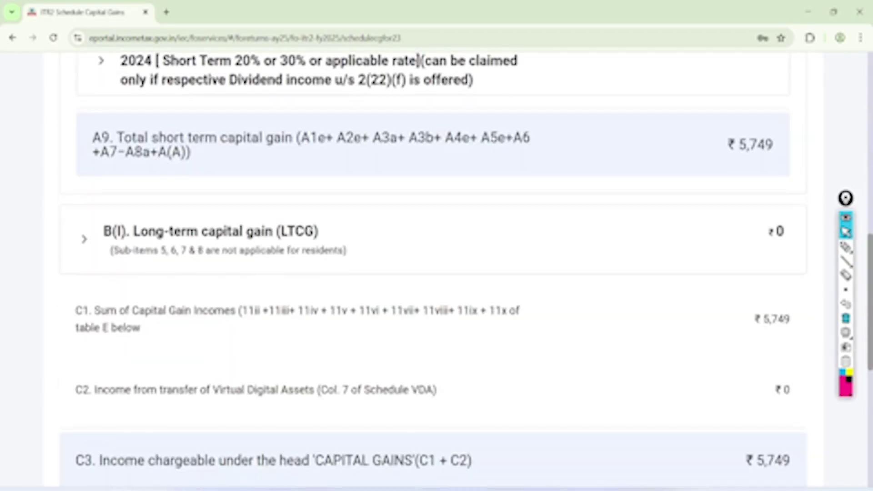
{"action": "left_click", "coordinate": [211, 233]}
{"action": "scroll", "coordinate": [210, 233], "scroll_direction": "down", "scroll_amount": 3}
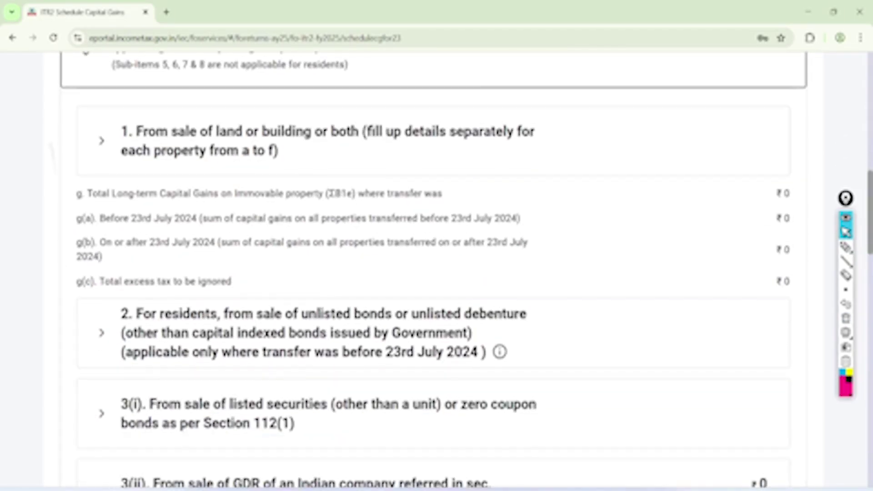
Step: Circle long-term item 1 on land or building, underline items 2 and 3(i), and clear the marks
{"action": "left_click", "coordinate": [846, 248]}
{"action": "mouse_move", "coordinate": [354, 96]}
{"action": "left_mouse_down"}
{"action": "mouse_move", "coordinate": [277, 82]}
{"action": "mouse_move", "coordinate": [346, 63]}
{"action": "mouse_move", "coordinate": [250, 109]}
{"action": "left_mouse_up"}
{"action": "left_click_drag", "start_coordinate": [359, 321], "coordinate": [437, 323]}
{"action": "left_click_drag", "start_coordinate": [496, 328], "coordinate": [572, 327]}
{"action": "left_click_drag", "start_coordinate": [368, 426], "coordinate": [593, 404]}
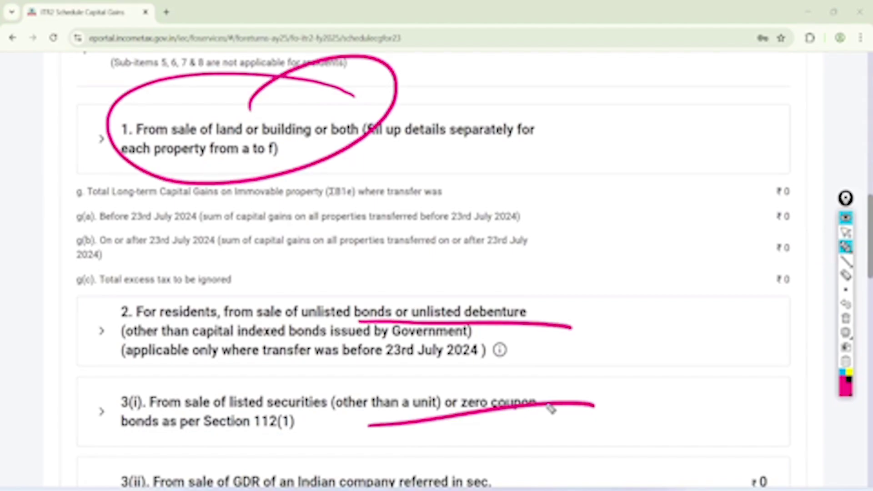
{"action": "left_click", "coordinate": [846, 232]}
{"action": "left_click", "coordinate": [846, 318]}
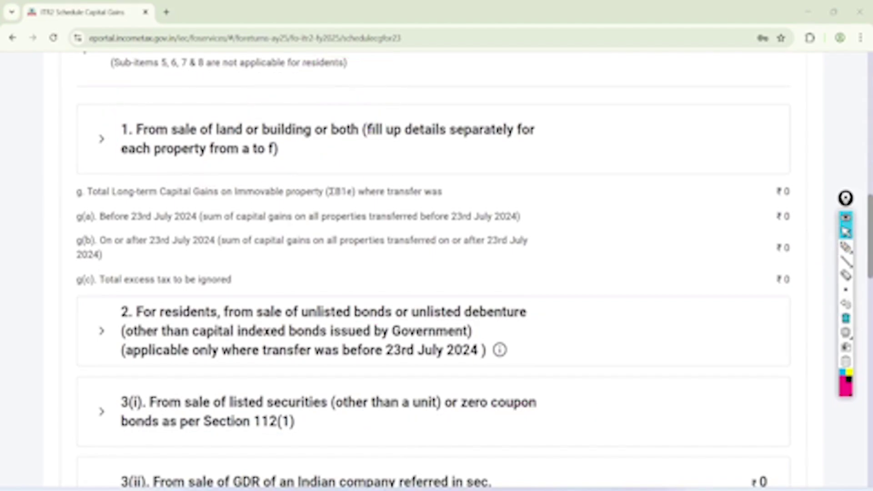
Step: Handwrite Shares and MF beside long-term item 4, circle its 112A section number, and clear the marks
{"action": "scroll", "coordinate": [437, 273], "scroll_direction": "down", "scroll_amount": 5}
{"action": "scroll", "coordinate": [436, 273], "scroll_direction": "down", "scroll_amount": 2}
{"action": "left_click", "coordinate": [846, 247]}
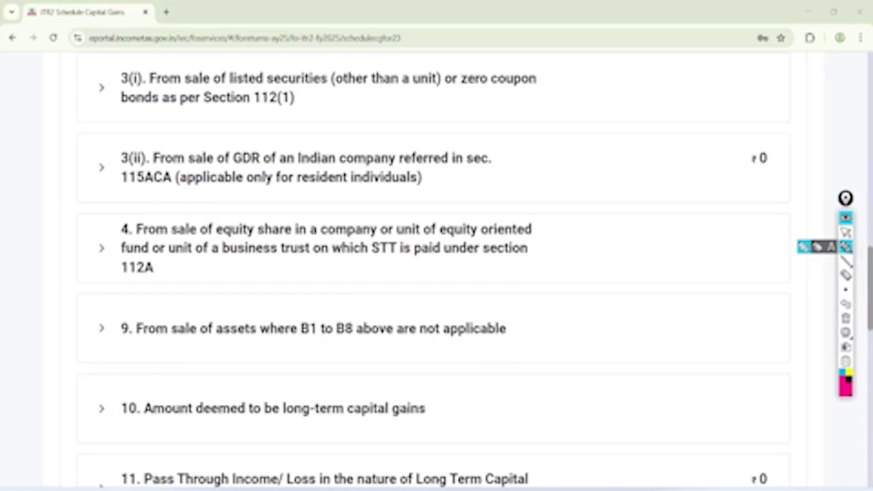
{"action": "mouse_move", "coordinate": [564, 220]}
{"action": "left_mouse_down"}
{"action": "mouse_move", "coordinate": [556, 248]}
{"action": "mouse_move", "coordinate": [637, 190]}
{"action": "left_mouse_up"}
{"action": "mouse_move", "coordinate": [590, 242]}
{"action": "left_mouse_down"}
{"action": "mouse_move", "coordinate": [619, 248]}
{"action": "mouse_move", "coordinate": [636, 226]}
{"action": "left_mouse_up"}
{"action": "mouse_move", "coordinate": [123, 253]}
{"action": "left_mouse_down"}
{"action": "mouse_move", "coordinate": [108, 273]}
{"action": "mouse_move", "coordinate": [142, 256]}
{"action": "left_mouse_up"}
{"action": "left_click", "coordinate": [845, 232]}
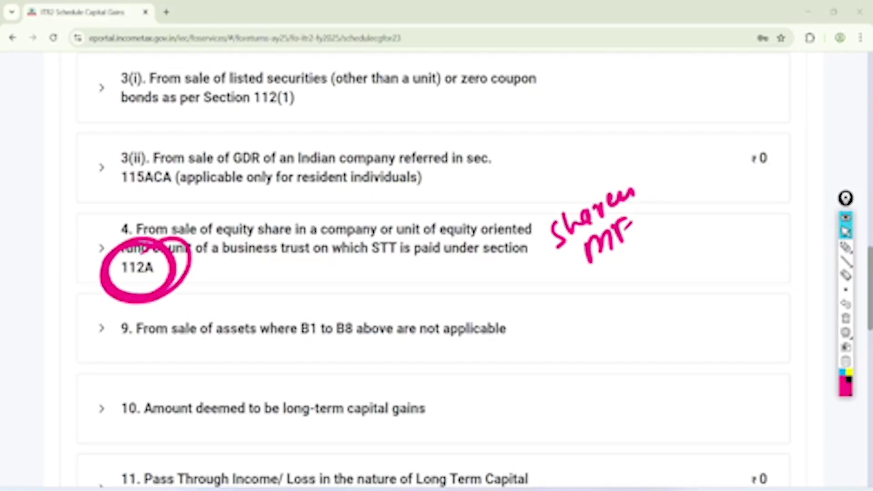
{"action": "left_click", "coordinate": [846, 318]}
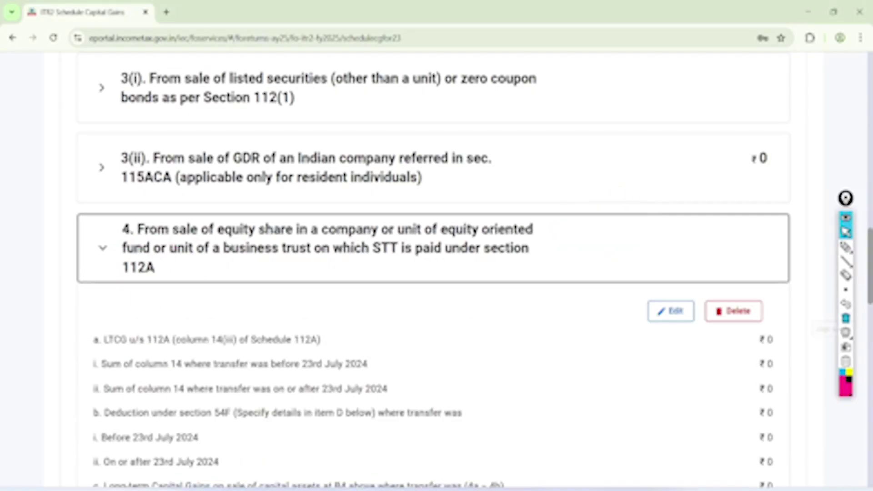
Step: Expand long-term item 4 on section 112A equity sales and open it for editing
{"action": "left_click", "coordinate": [671, 311]}
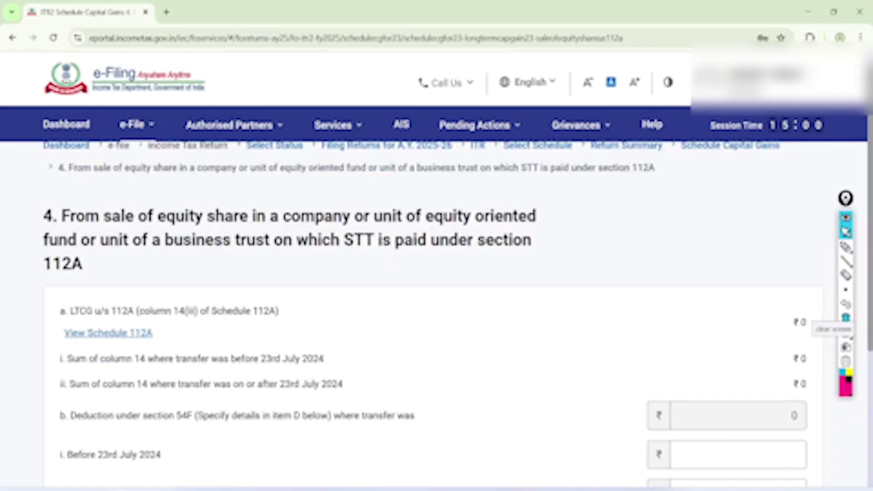
Step: Add a Schedule 112A entry and set the share acquisition period to After 31st January 2018
{"action": "left_click", "coordinate": [108, 333]}
{"action": "left_click", "coordinate": [110, 395]}
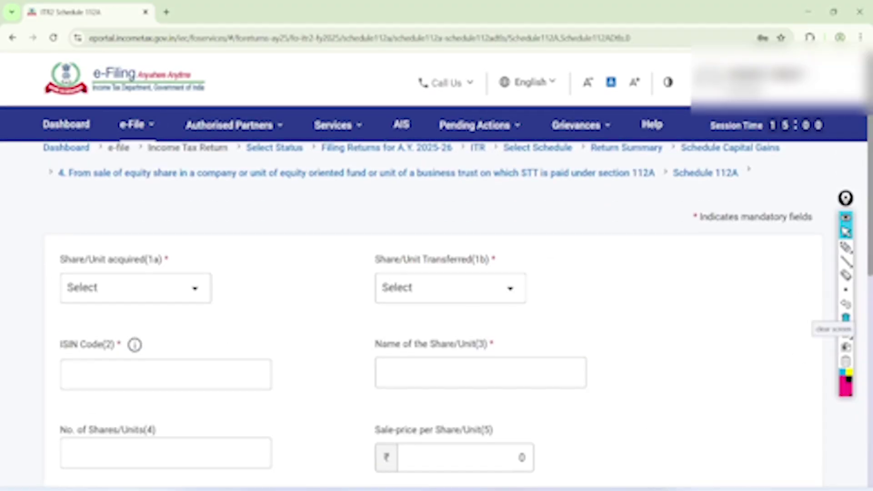
{"action": "scroll", "coordinate": [94, 182], "scroll_direction": "down", "scroll_amount": 2}
{"action": "left_click", "coordinate": [119, 229]}
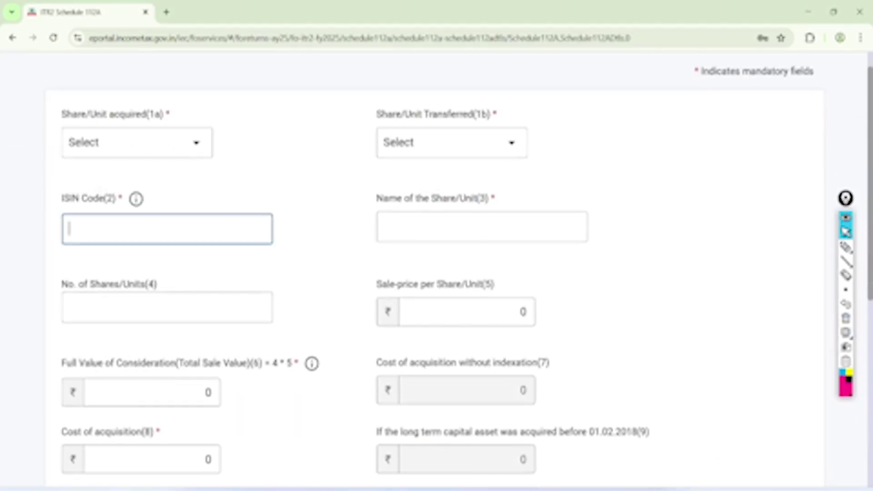
{"action": "left_click", "coordinate": [137, 143]}
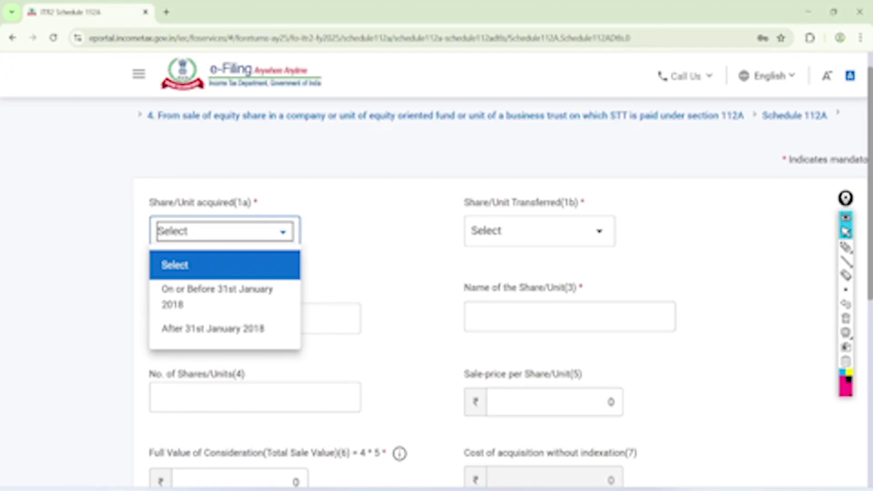
{"action": "left_click", "coordinate": [212, 328]}
{"action": "scroll", "coordinate": [437, 269], "scroll_direction": "down", "scroll_amount": 5}
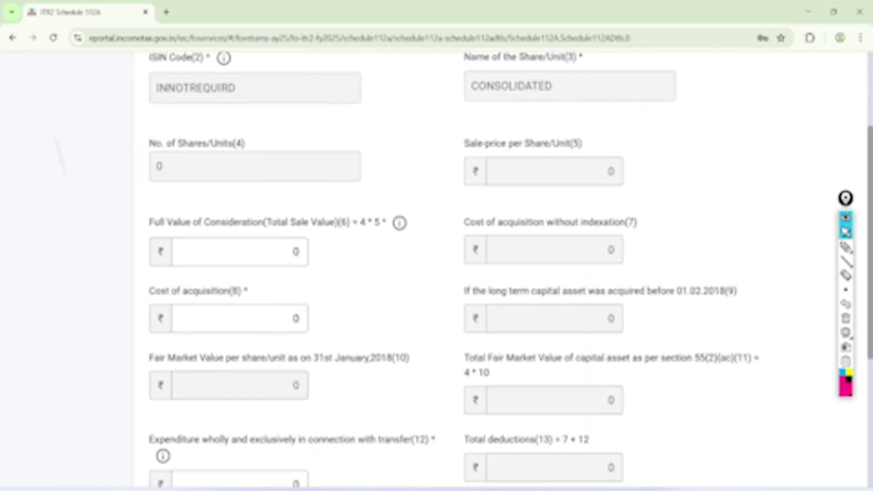
Step: Circle the full value of consideration and cost of acquisition fields, tick the transfer expenditure field, and clear the marks
{"action": "left_click", "coordinate": [846, 247]}
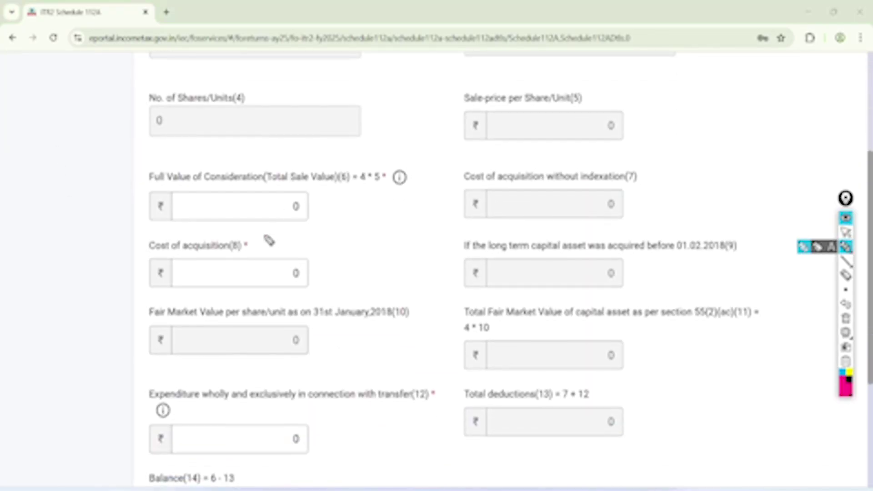
{"action": "mouse_move", "coordinate": [263, 233]}
{"action": "left_mouse_down"}
{"action": "mouse_move", "coordinate": [146, 287]}
{"action": "mouse_move", "coordinate": [175, 277]}
{"action": "left_mouse_up"}
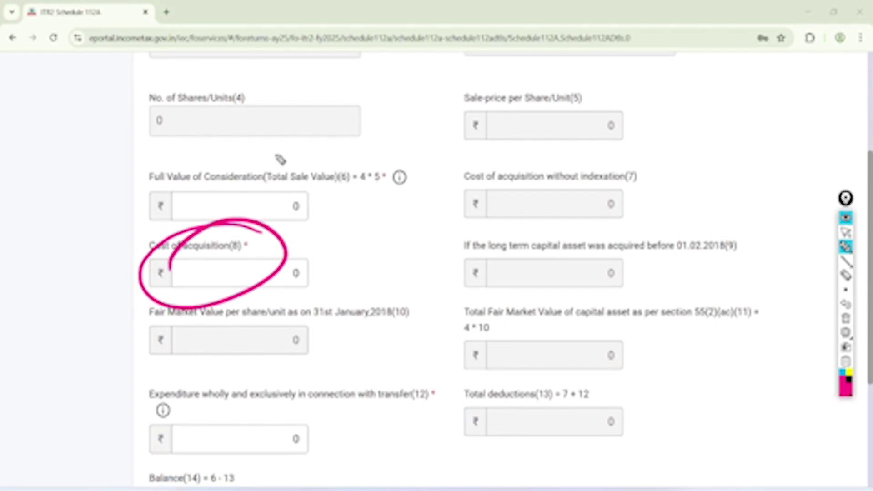
{"action": "left_click_drag", "start_coordinate": [270, 148], "coordinate": [187, 204]}
{"action": "left_click_drag", "start_coordinate": [275, 418], "coordinate": [362, 388]}
{"action": "left_click_drag", "start_coordinate": [69, 347], "coordinate": [75, 318]}
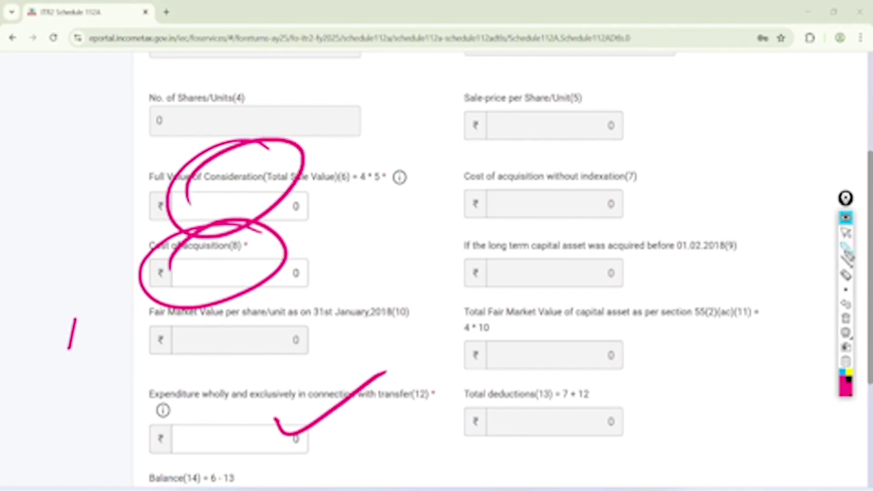
{"action": "left_click", "coordinate": [846, 233]}
{"action": "left_click", "coordinate": [846, 318]}
Step: Leave the Schedule 112A entry without saving and return through item 4 to Schedule Capital Gains
{"action": "scroll", "coordinate": [437, 291], "scroll_direction": "down", "scroll_amount": 5}
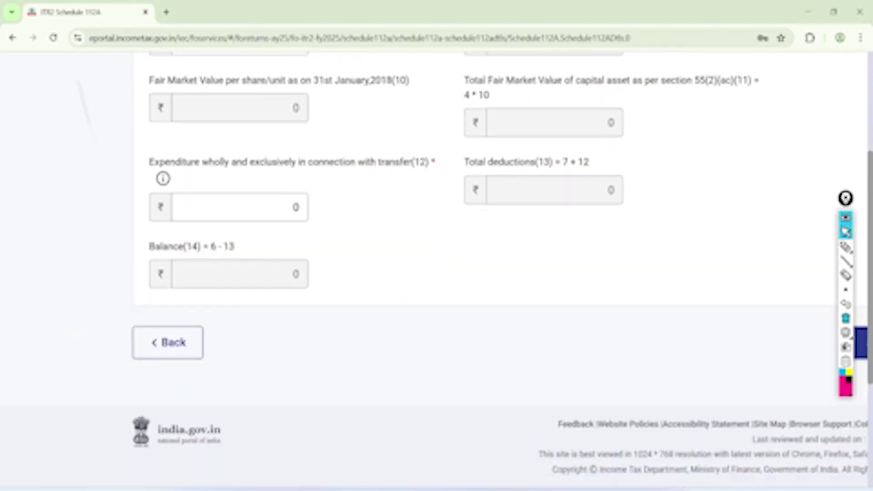
{"action": "left_click", "coordinate": [168, 344]}
{"action": "scroll", "coordinate": [436, 291], "scroll_direction": "down", "scroll_amount": 4}
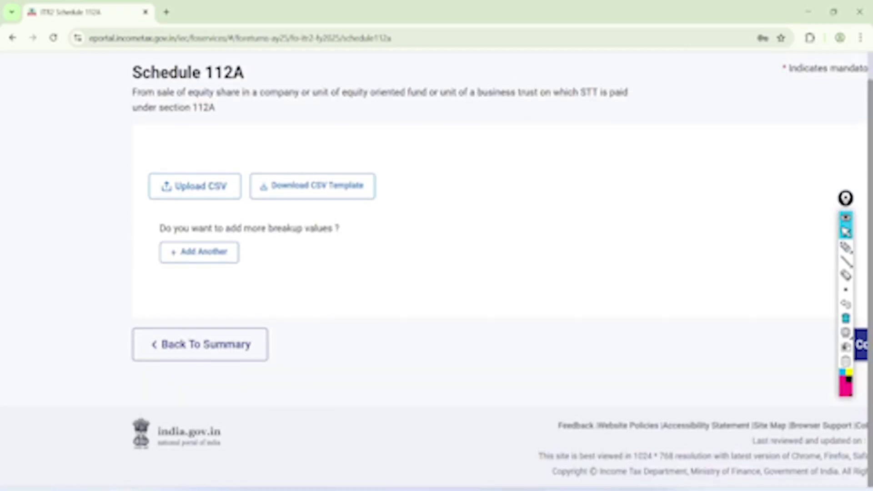
{"action": "left_click", "coordinate": [199, 344]}
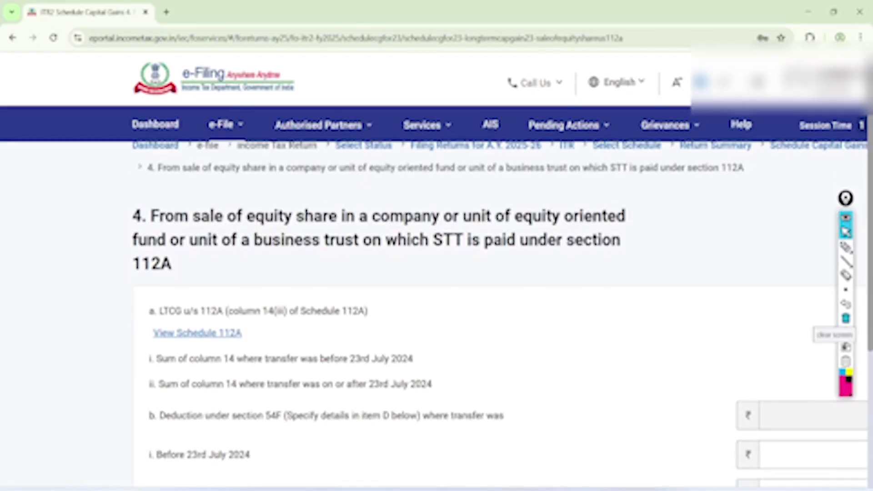
{"action": "scroll", "coordinate": [437, 291], "scroll_direction": "down", "scroll_amount": 6}
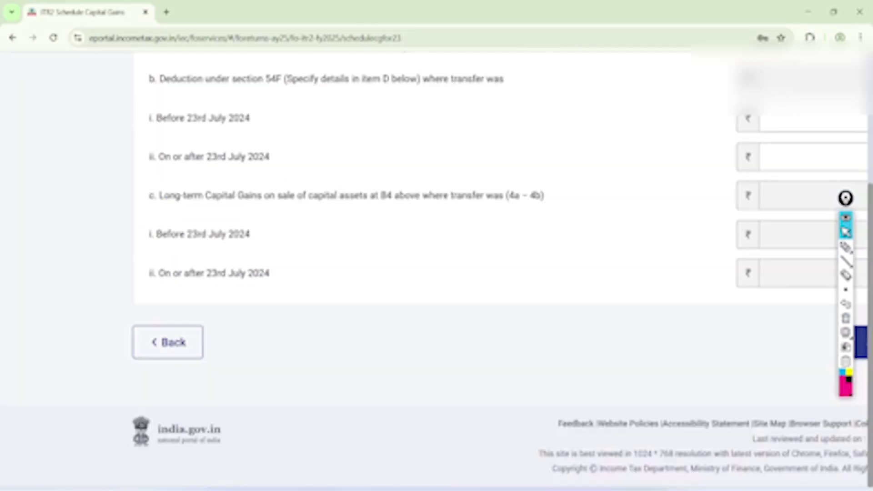
{"action": "left_click", "coordinate": [168, 343]}
{"action": "scroll", "coordinate": [436, 273], "scroll_direction": "down", "scroll_amount": 4}
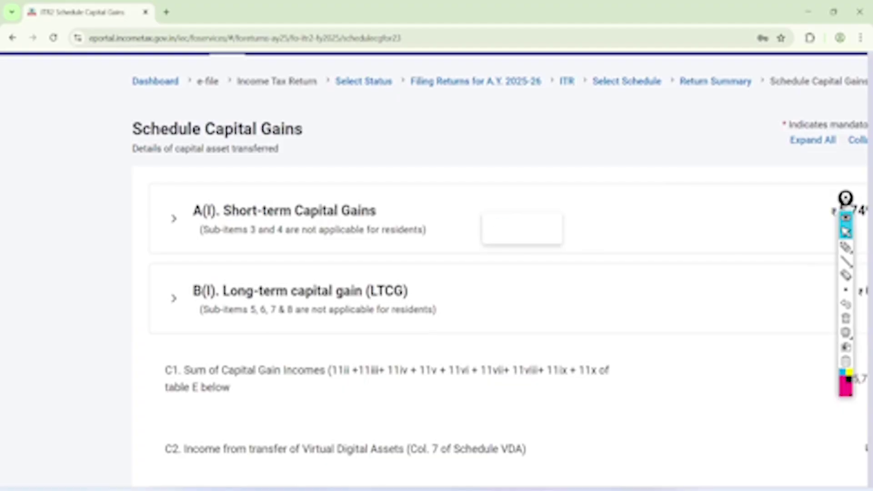
Step: Expand B(I). Long-term capital gain (LTCG) and bring its items 4 to 11 into view
{"action": "scroll", "coordinate": [436, 273], "scroll_direction": "down", "scroll_amount": 3}
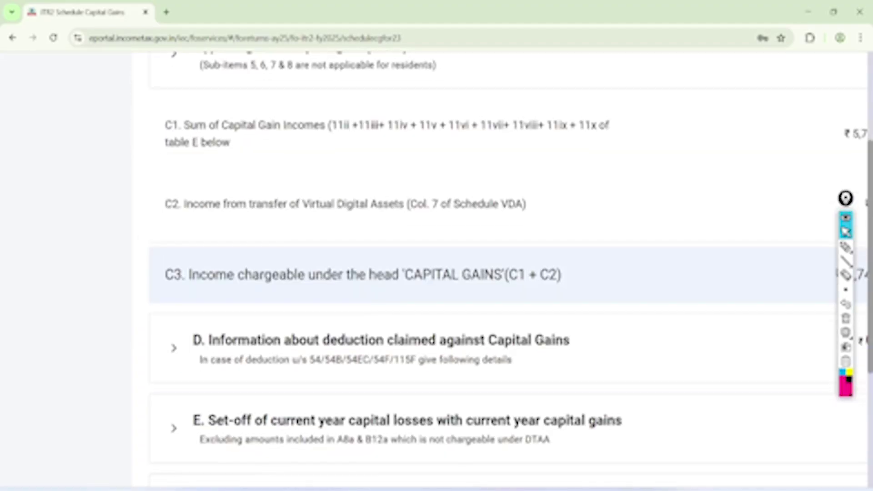
{"action": "scroll", "coordinate": [437, 273], "scroll_direction": "down", "scroll_amount": 5}
{"action": "scroll", "coordinate": [437, 272], "scroll_direction": "up", "scroll_amount": 5}
{"action": "scroll", "coordinate": [437, 273], "scroll_direction": "up", "scroll_amount": 4}
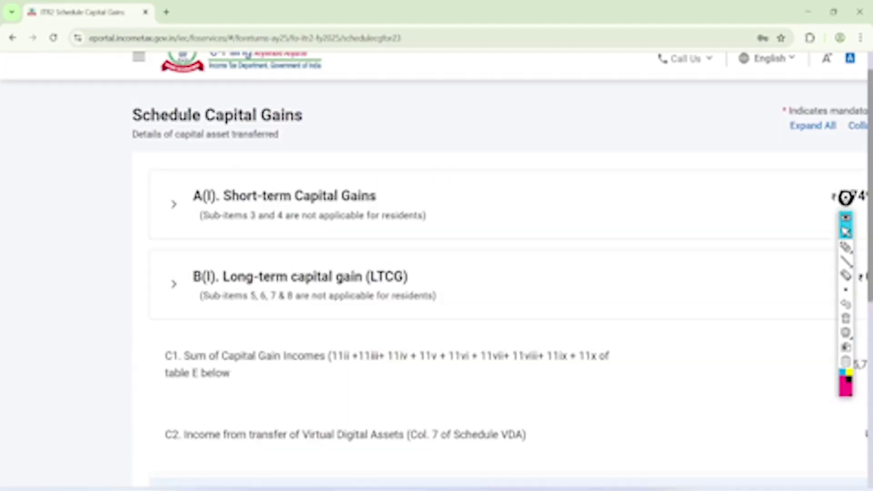
{"action": "left_click", "coordinate": [173, 283]}
{"action": "scroll", "coordinate": [437, 273], "scroll_direction": "down", "scroll_amount": 1}
{"action": "scroll", "coordinate": [528, 481], "scroll_direction": "down", "scroll_amount": 12}
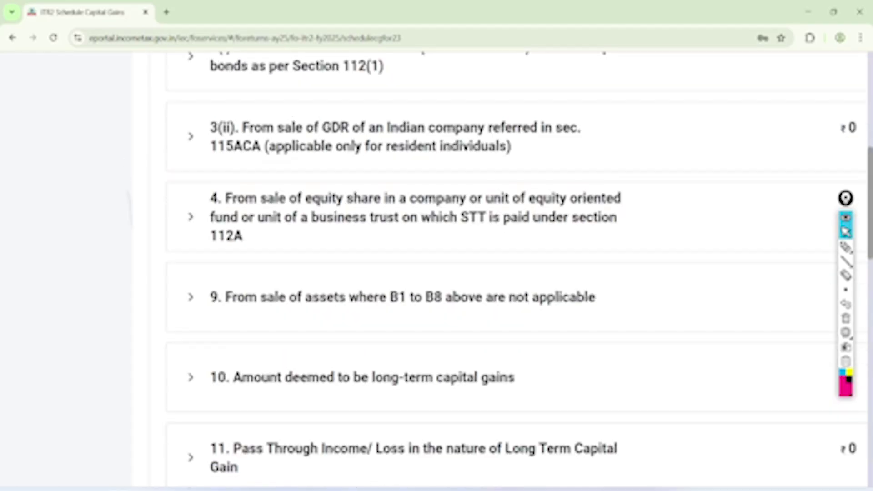
Step: Circle long-term item 9 on the sale of assets where B1 to B8 are not applicable, and clear the mark
{"action": "left_click", "coordinate": [846, 247]}
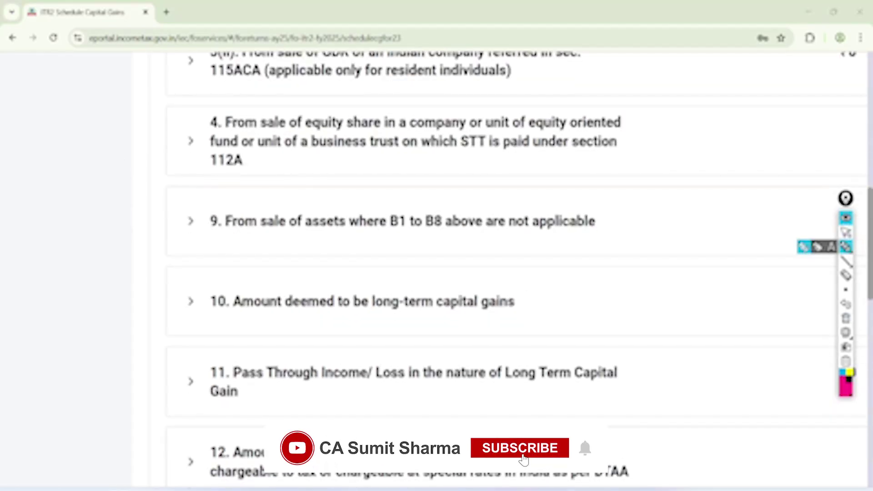
{"action": "mouse_move", "coordinate": [246, 174]}
{"action": "left_mouse_down"}
{"action": "mouse_move", "coordinate": [210, 237]}
{"action": "mouse_move", "coordinate": [493, 242]}
{"action": "mouse_move", "coordinate": [452, 182]}
{"action": "mouse_move", "coordinate": [202, 207]}
{"action": "left_mouse_up"}
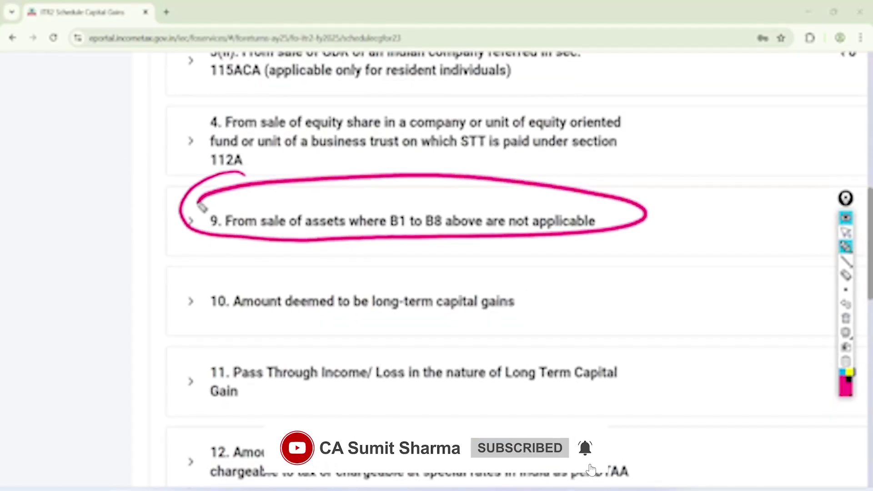
{"action": "left_click", "coordinate": [845, 231]}
{"action": "left_click", "coordinate": [846, 318]}
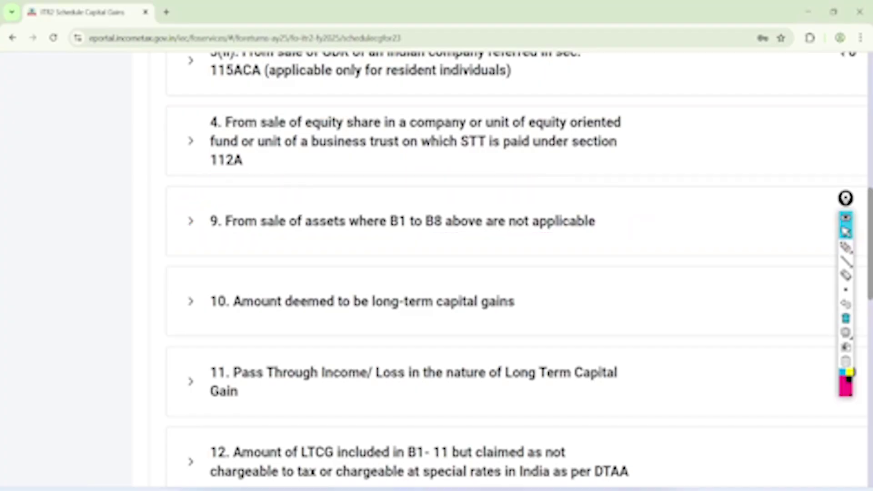
Step: Review the remaining long-term items and expand F. Information about accrual/receipt of capital gain
{"action": "scroll", "coordinate": [853, 337], "scroll_direction": "up", "scroll_amount": 6}
{"action": "scroll", "coordinate": [853, 337], "scroll_direction": "right", "scroll_amount": 4}
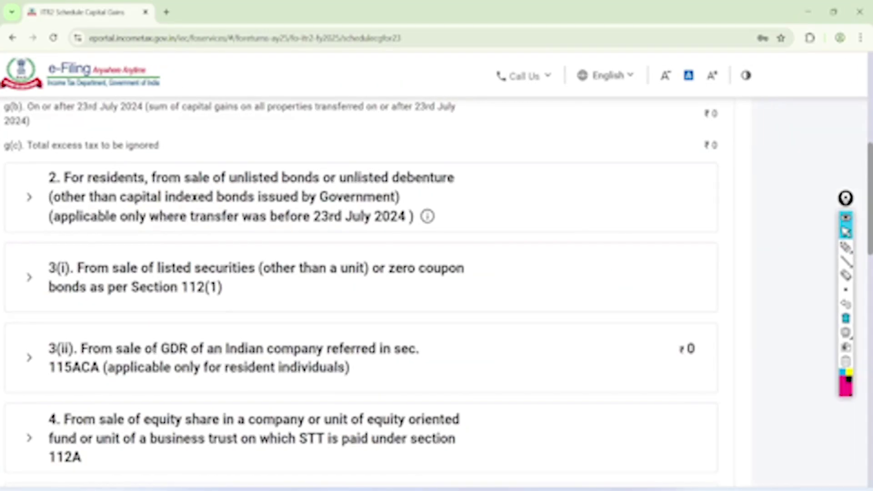
{"action": "scroll", "coordinate": [853, 337], "scroll_direction": "up", "scroll_amount": 6}
{"action": "scroll", "coordinate": [853, 337], "scroll_direction": "down", "scroll_amount": 9}
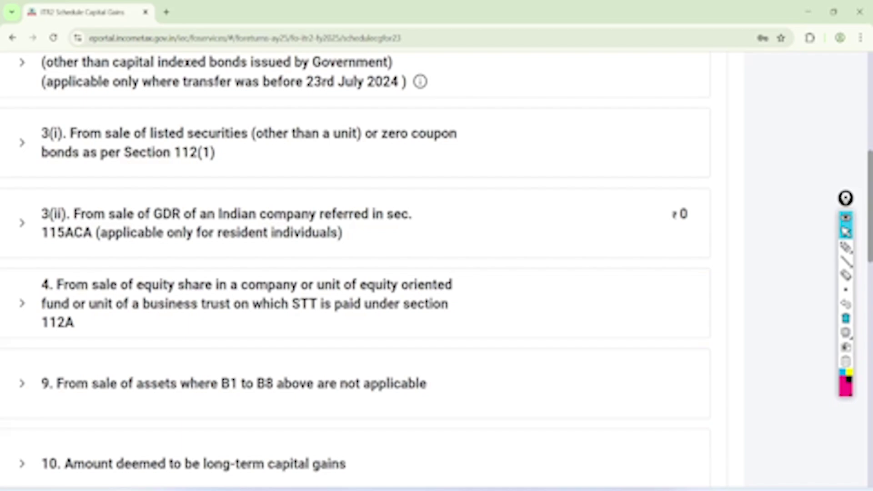
{"action": "scroll", "coordinate": [853, 337], "scroll_direction": "down", "scroll_amount": 10}
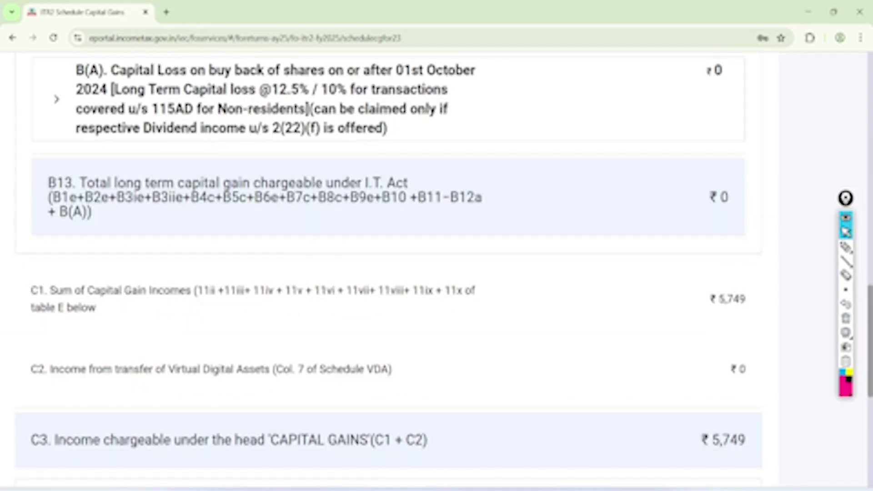
{"action": "scroll", "coordinate": [853, 337], "scroll_direction": "down", "scroll_amount": 10}
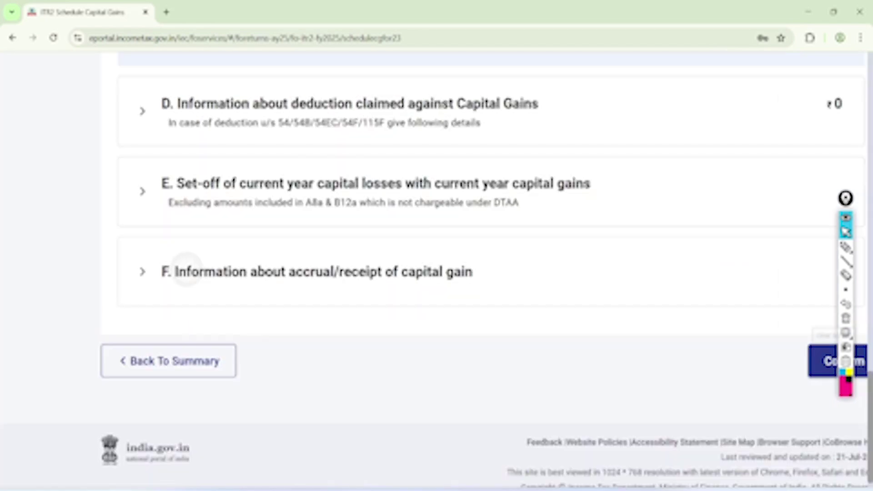
{"action": "left_click", "coordinate": [185, 269]}
Step: Strike across and circle the 20% short-term capital gains row in table F, and clear the marks
{"action": "left_click", "coordinate": [846, 247]}
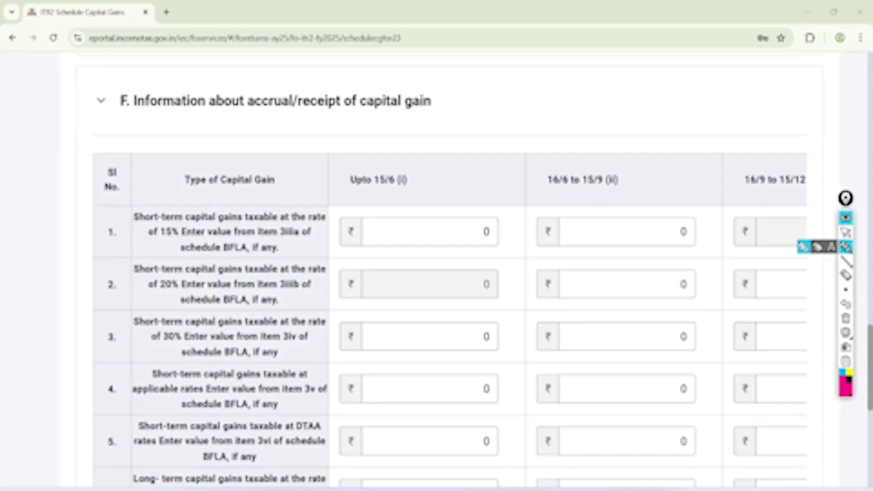
{"action": "mouse_move", "coordinate": [116, 272]}
{"action": "left_mouse_down"}
{"action": "mouse_move", "coordinate": [194, 278]}
{"action": "mouse_move", "coordinate": [247, 271]}
{"action": "left_mouse_up"}
{"action": "left_click_drag", "start_coordinate": [190, 273], "coordinate": [142, 290]}
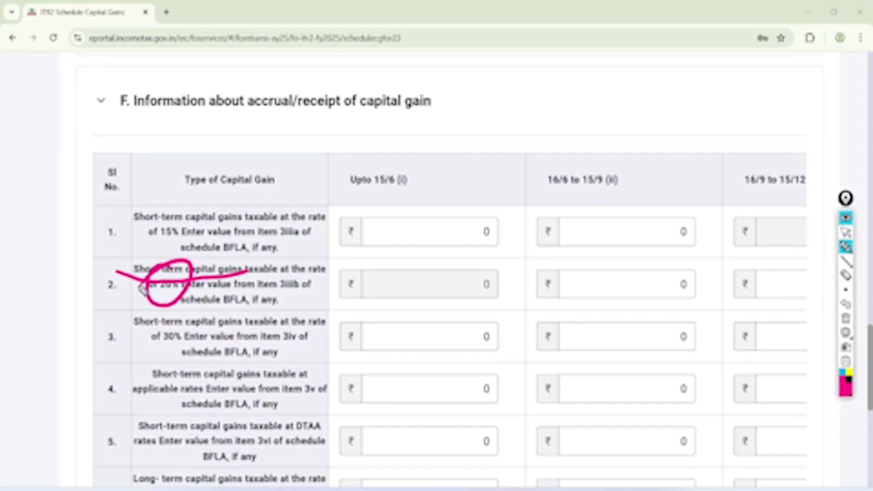
{"action": "left_click", "coordinate": [846, 232]}
{"action": "left_click", "coordinate": [846, 318]}
Step: Enter the 5,749 short-term gain in table F's 20% row for 16/6 to 15/9 and confirm Schedule Capital Gains
{"action": "left_click", "coordinate": [680, 287]}
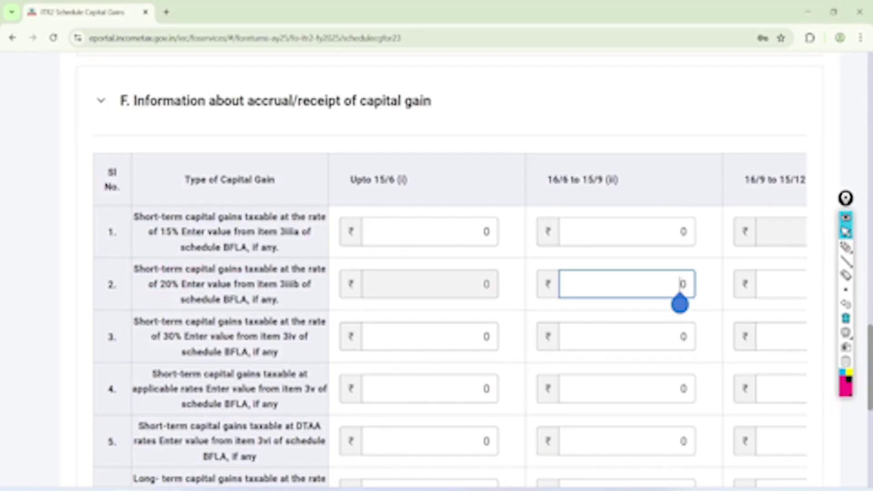
{"action": "key", "text": "BackSpace"}
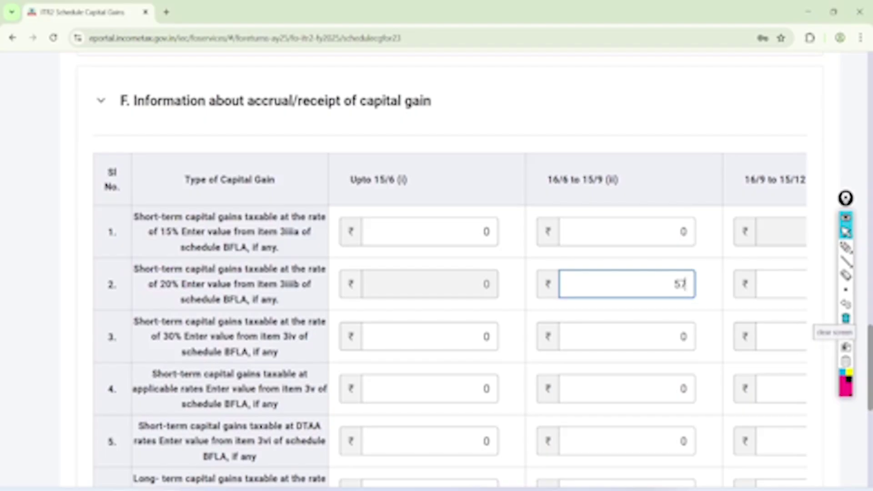
{"action": "scroll", "coordinate": [436, 273], "scroll_direction": "down", "scroll_amount": 10}
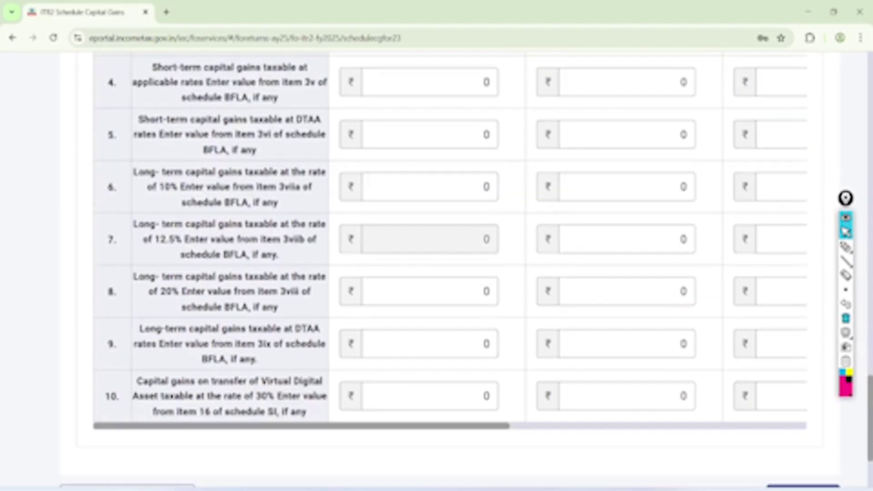
{"action": "left_click", "coordinate": [803, 344]}
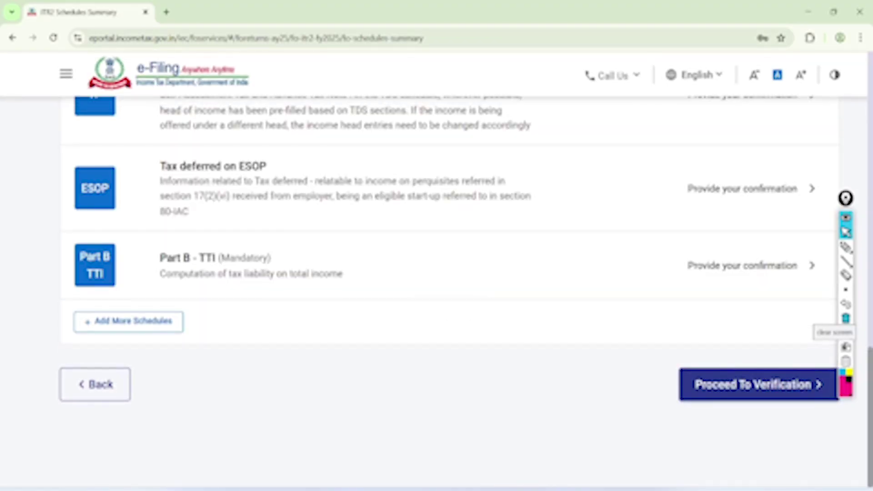
Step: Open Schedule VDA, dismiss the section 234C notice, and start a new virtual digital asset entry
{"action": "scroll", "coordinate": [455, 291], "scroll_direction": "up", "scroll_amount": 10}
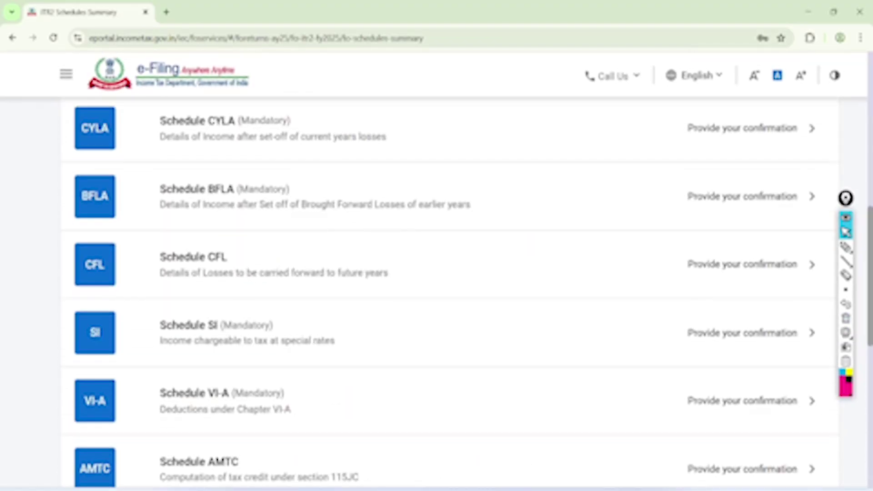
{"action": "scroll", "coordinate": [454, 291], "scroll_direction": "up", "scroll_amount": 7}
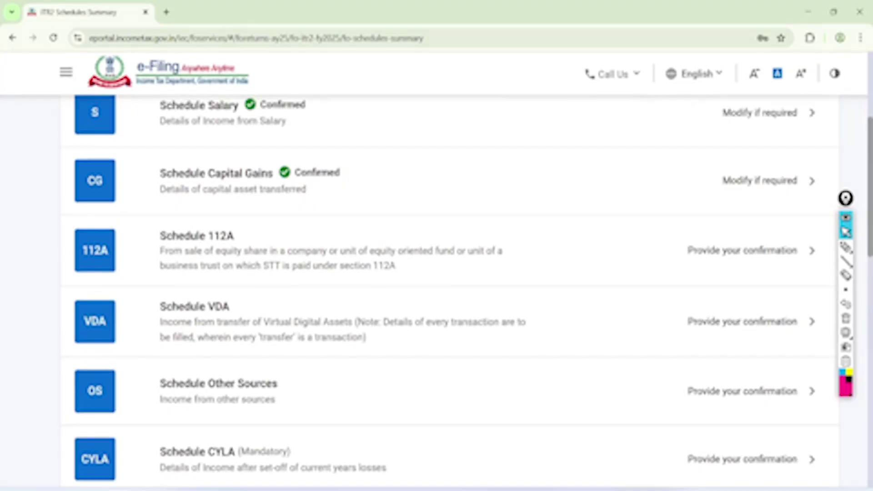
{"action": "scroll", "coordinate": [454, 291], "scroll_direction": "down", "scroll_amount": 3}
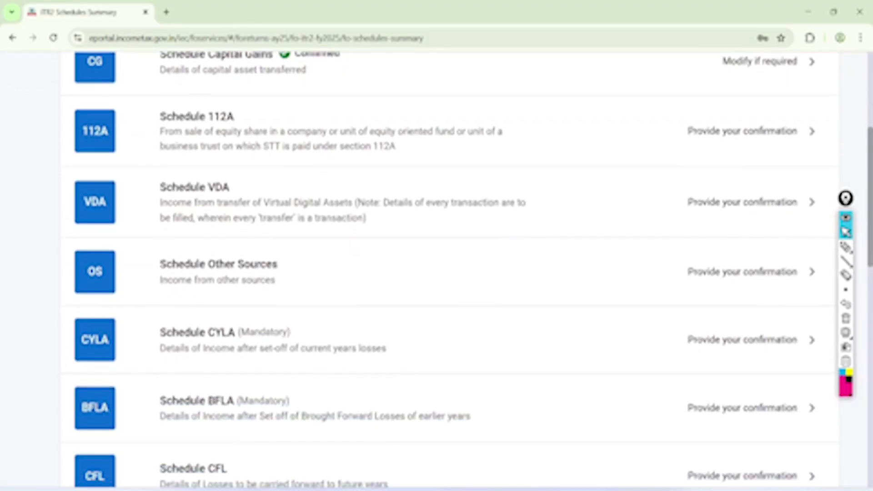
{"action": "left_click", "coordinate": [194, 188]}
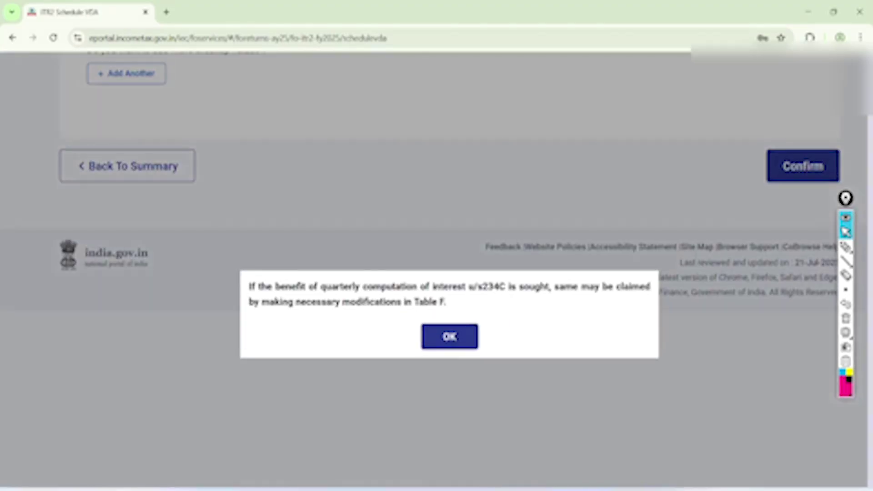
{"action": "left_click", "coordinate": [449, 336]}
{"action": "scroll", "coordinate": [436, 291], "scroll_direction": "down", "scroll_amount": 3}
{"action": "left_click", "coordinate": [126, 250]}
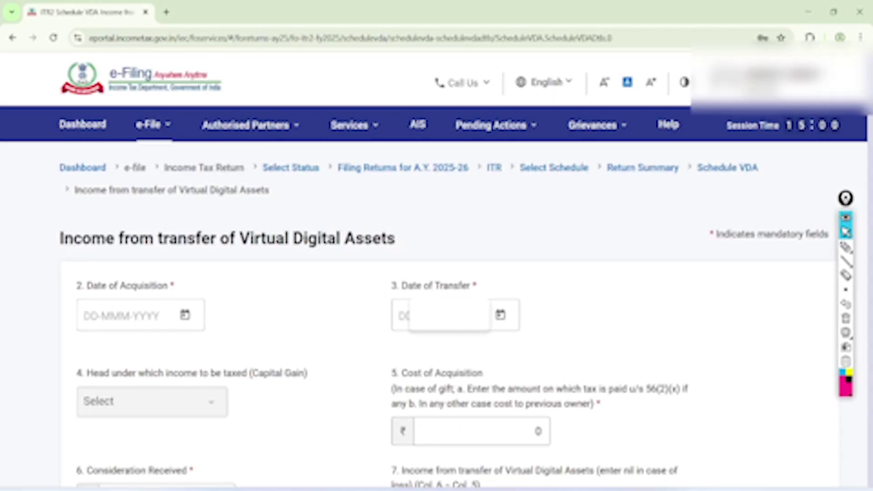
Step: Circle the Date of Acquisition, Date of Transfer, Cost of Acquisition and Consideration Received fields of the VDA entry, and clear the marks
{"action": "scroll", "coordinate": [436, 273], "scroll_direction": "down", "scroll_amount": 5}
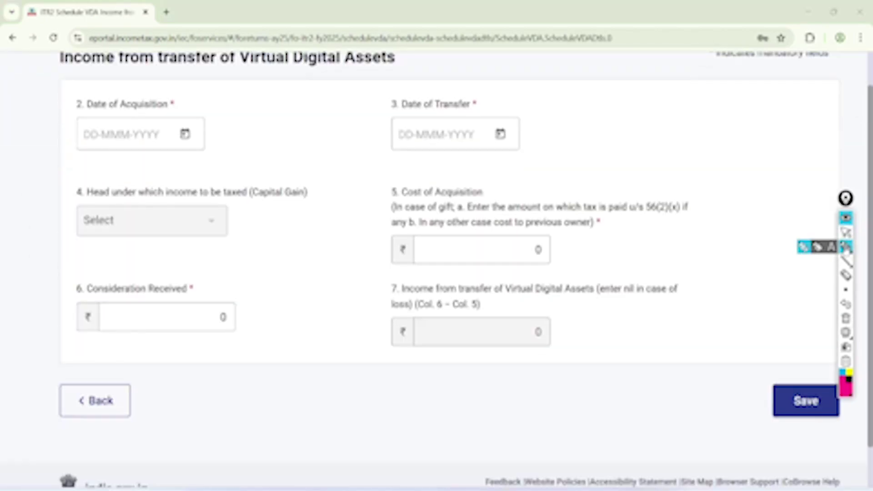
{"action": "left_click", "coordinate": [846, 246]}
{"action": "mouse_move", "coordinate": [157, 85]}
{"action": "left_mouse_down"}
{"action": "mouse_move", "coordinate": [108, 162]}
{"action": "mouse_move", "coordinate": [125, 121]}
{"action": "left_mouse_up"}
{"action": "mouse_move", "coordinate": [471, 78]}
{"action": "left_mouse_down"}
{"action": "mouse_move", "coordinate": [478, 166]}
{"action": "mouse_move", "coordinate": [418, 77]}
{"action": "left_mouse_up"}
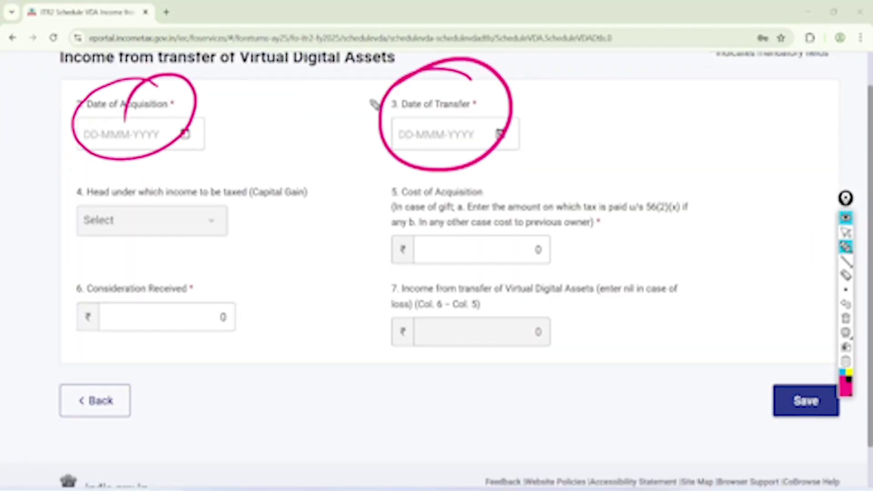
{"action": "left_click_drag", "start_coordinate": [493, 190], "coordinate": [528, 205]}
{"action": "mouse_move", "coordinate": [168, 248]}
{"action": "left_mouse_down"}
{"action": "mouse_move", "coordinate": [230, 273]}
{"action": "mouse_move", "coordinate": [97, 296]}
{"action": "left_mouse_up"}
{"action": "left_click", "coordinate": [845, 231]}
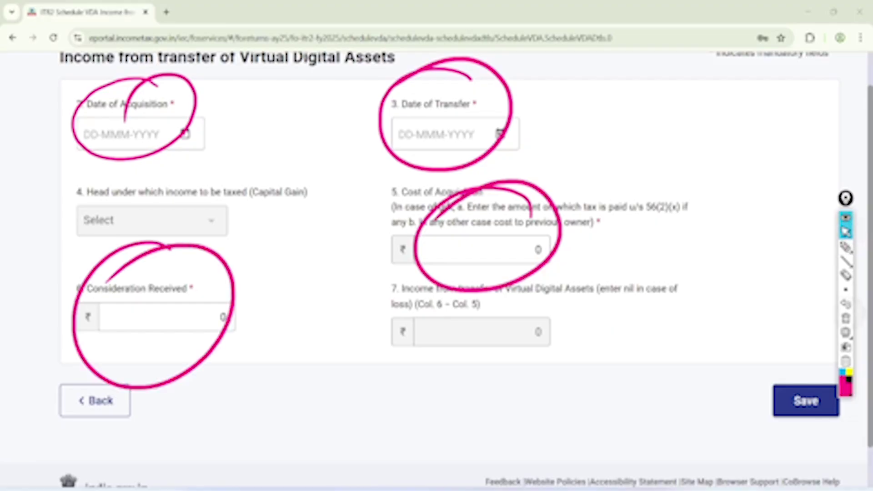
{"action": "left_click", "coordinate": [846, 318]}
Step: Leave the virtual digital asset entry without filling it in and go back to the Return Summary
{"action": "left_click", "coordinate": [806, 401]}
{"action": "left_click", "coordinate": [89, 366]}
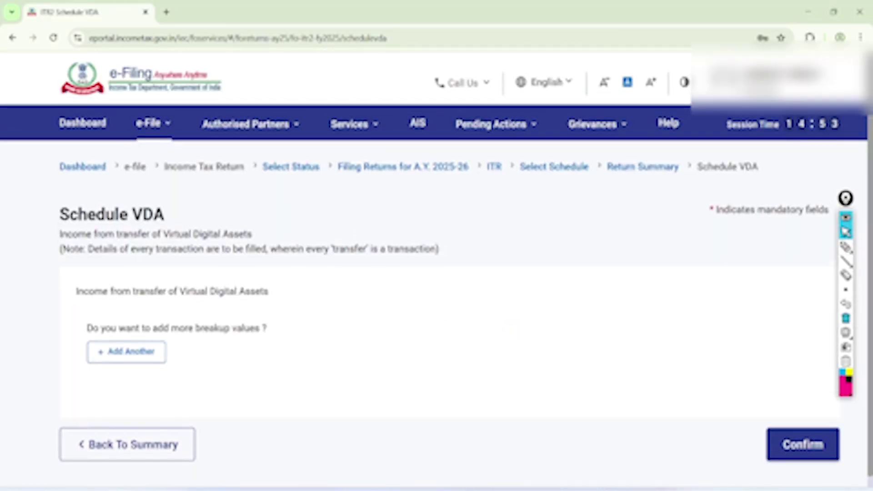
{"action": "scroll", "coordinate": [89, 318], "scroll_direction": "down", "scroll_amount": 3}
{"action": "left_click", "coordinate": [109, 342]}
Step: Open Schedule Other Sources, review its income sections, and confirm the schedule
{"action": "scroll", "coordinate": [437, 269], "scroll_direction": "down", "scroll_amount": 10}
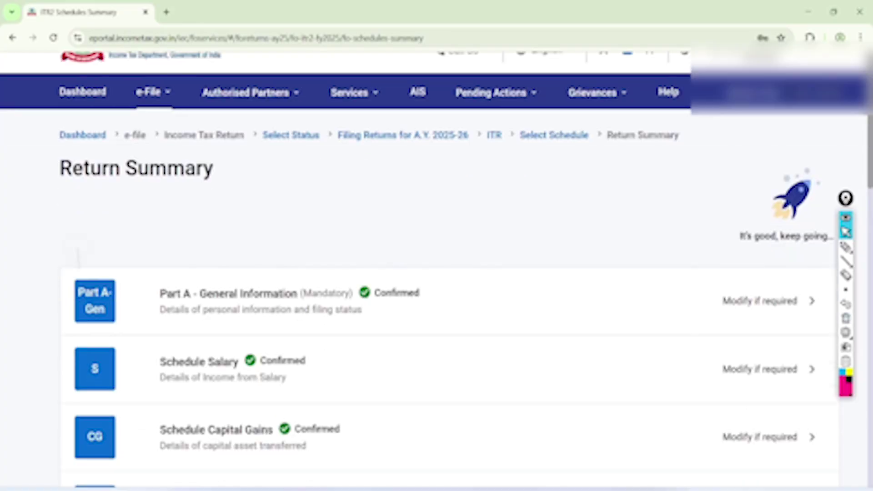
{"action": "left_click", "coordinate": [219, 176]}
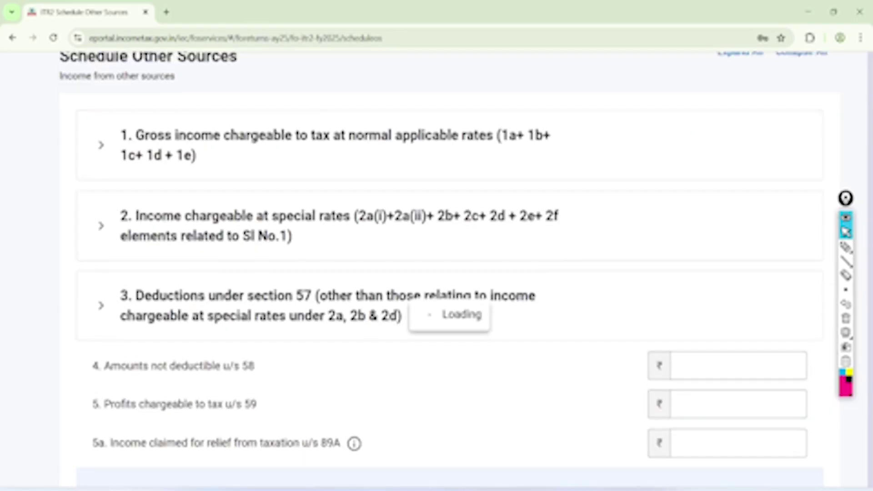
{"action": "scroll", "coordinate": [436, 269], "scroll_direction": "down", "scroll_amount": 9}
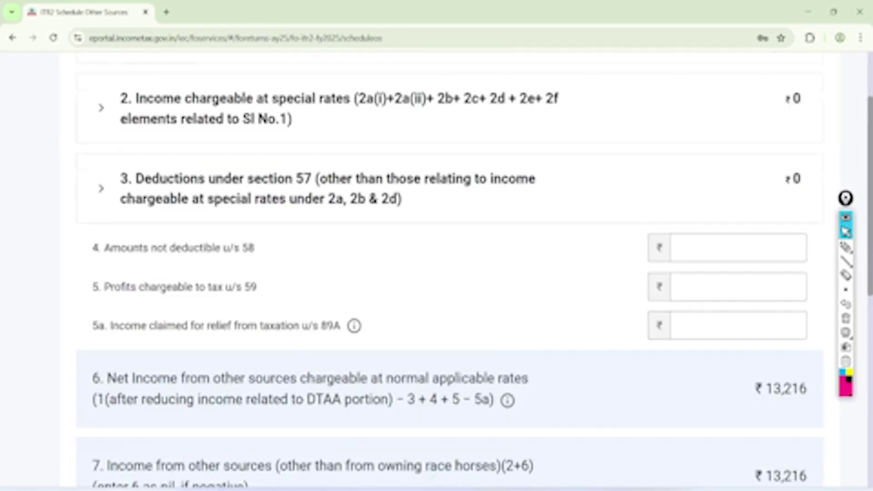
{"action": "scroll", "coordinate": [437, 268], "scroll_direction": "down", "scroll_amount": 6}
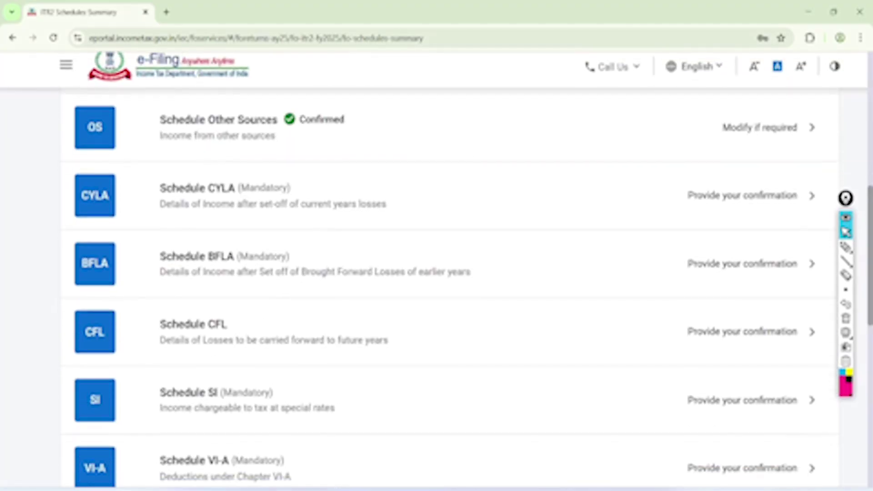
Step: Tick Schedules CYLA, BFLA and SI and circle Schedule CFL with the pen, and clear the marks
{"action": "left_click", "coordinate": [845, 247]}
{"action": "left_click_drag", "start_coordinate": [251, 167], "coordinate": [362, 133]}
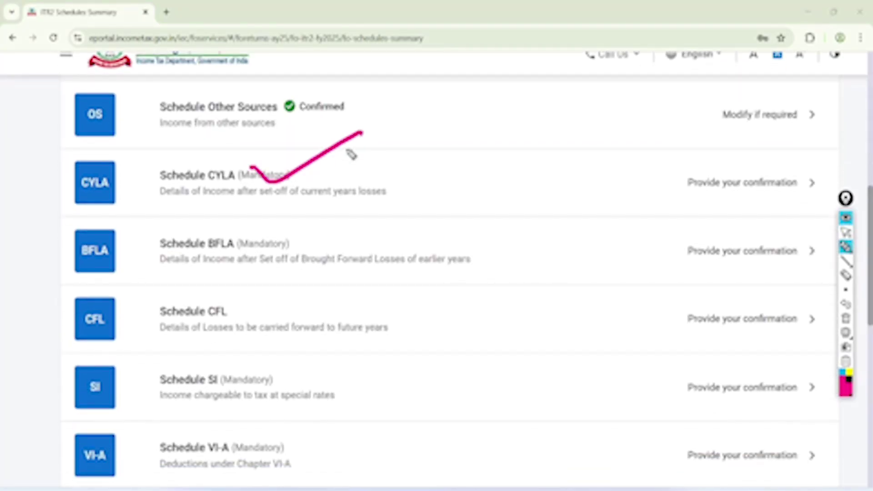
{"action": "left_click_drag", "start_coordinate": [259, 236], "coordinate": [376, 204]}
{"action": "mouse_move", "coordinate": [246, 302]}
{"action": "left_mouse_down"}
{"action": "mouse_move", "coordinate": [250, 339]}
{"action": "mouse_move", "coordinate": [227, 331]}
{"action": "left_mouse_up"}
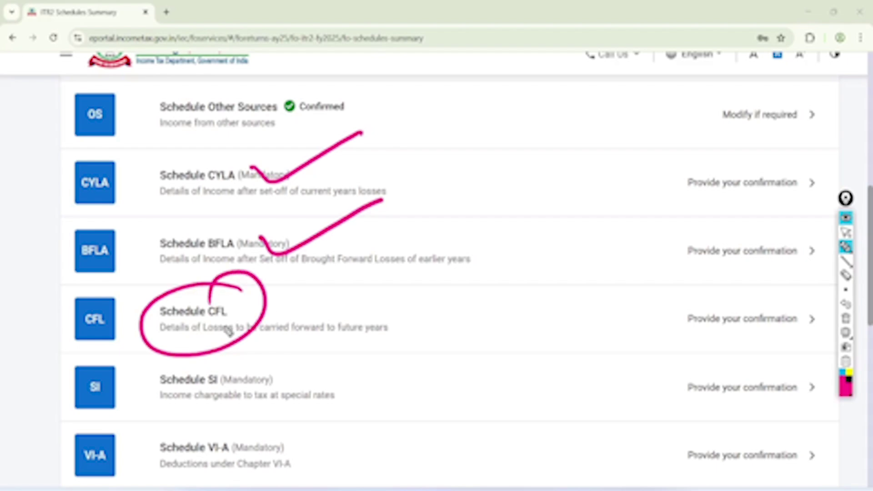
{"action": "left_click_drag", "start_coordinate": [269, 395], "coordinate": [418, 312]}
{"action": "left_click", "coordinate": [846, 232]}
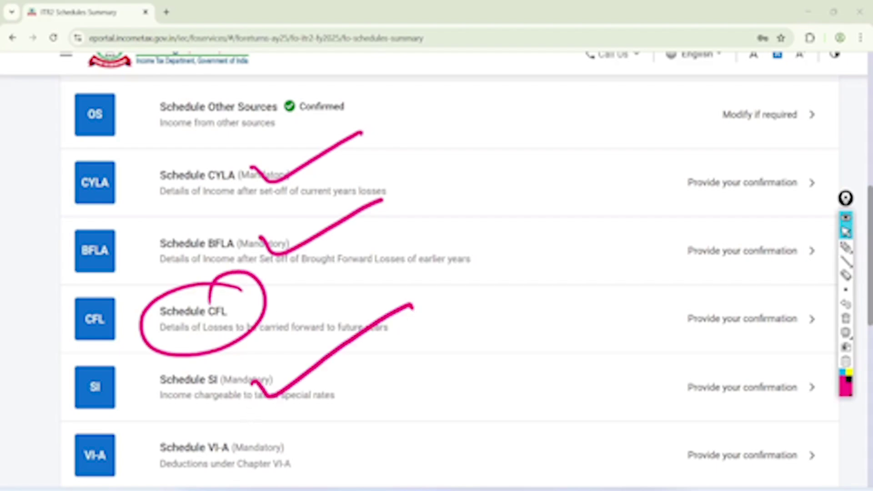
{"action": "left_click", "coordinate": [846, 318]}
Step: Open Part B - TI, circle the salaries amount, house property and capital gains, and tick income from other sources
{"action": "scroll", "coordinate": [450, 273], "scroll_direction": "down", "scroll_amount": 6}
{"action": "scroll", "coordinate": [450, 273], "scroll_direction": "down", "scroll_amount": 4}
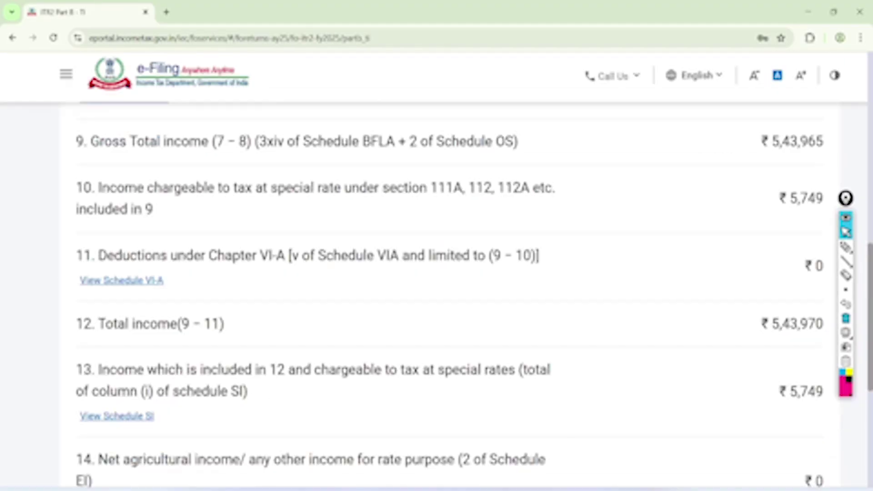
{"action": "left_click", "coordinate": [845, 247]}
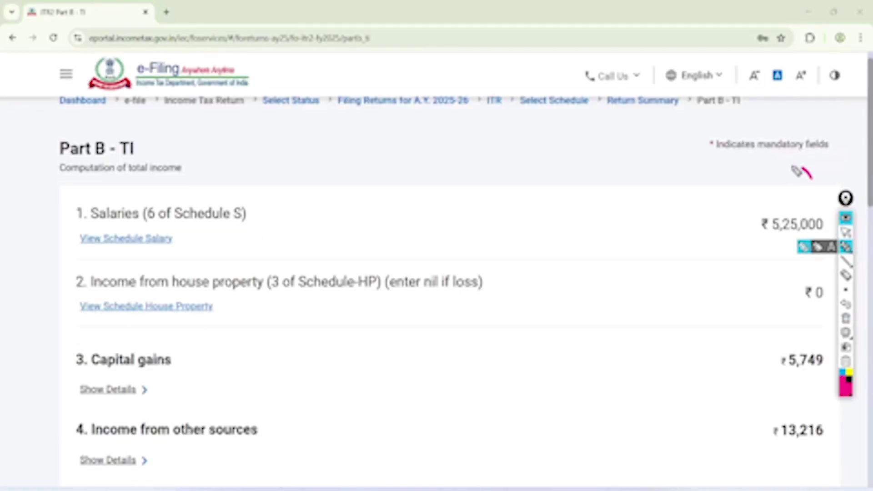
{"action": "left_click_drag", "start_coordinate": [802, 172], "coordinate": [844, 200]}
{"action": "mouse_move", "coordinate": [171, 253]}
{"action": "left_mouse_down"}
{"action": "mouse_move", "coordinate": [165, 335]}
{"action": "mouse_move", "coordinate": [84, 311]}
{"action": "left_mouse_up"}
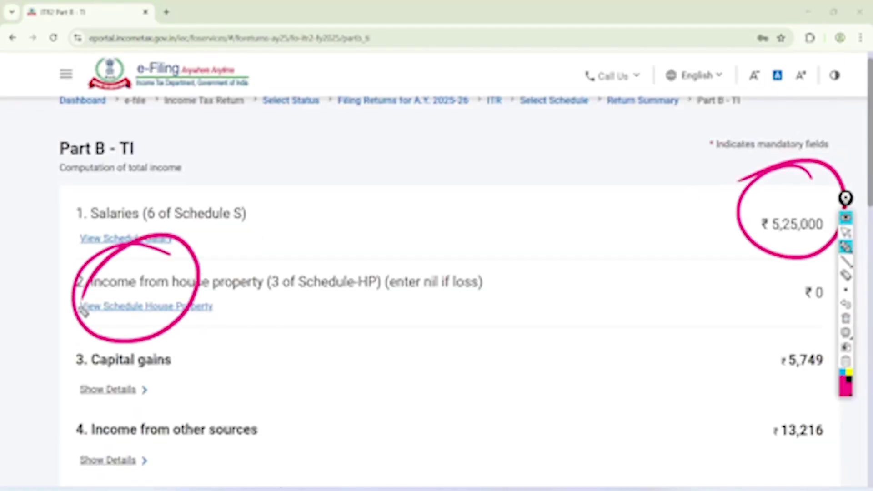
{"action": "mouse_move", "coordinate": [171, 336]}
{"action": "left_mouse_down"}
{"action": "mouse_move", "coordinate": [189, 394]}
{"action": "mouse_move", "coordinate": [117, 357]}
{"action": "left_mouse_up"}
{"action": "mouse_move", "coordinate": [246, 416]}
{"action": "left_mouse_down"}
{"action": "mouse_move", "coordinate": [332, 423]}
{"action": "mouse_move", "coordinate": [314, 372]}
{"action": "left_mouse_up"}
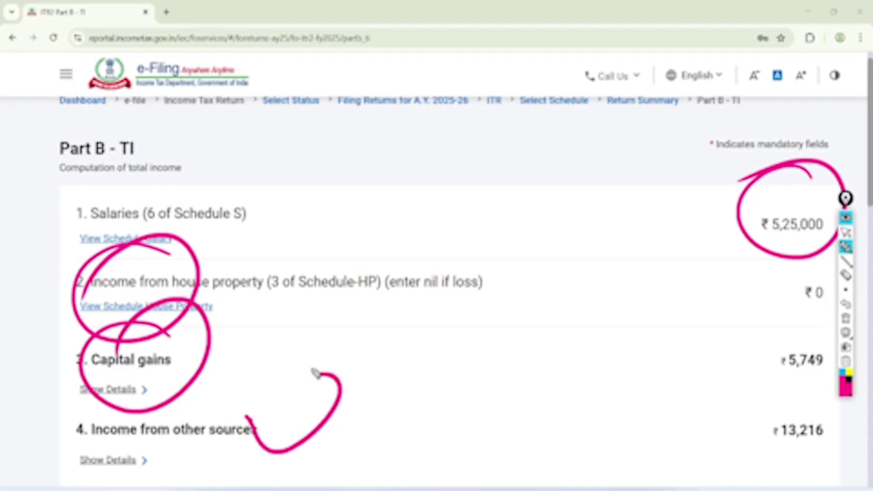
Step: Handwrite and underline PGBP over the income heads, add a second handwritten note above it, and clear all marks
{"action": "mouse_move", "coordinate": [443, 328]}
{"action": "left_mouse_down"}
{"action": "mouse_move", "coordinate": [432, 316]}
{"action": "mouse_move", "coordinate": [451, 309]}
{"action": "left_mouse_up"}
{"action": "mouse_move", "coordinate": [468, 286]}
{"action": "left_mouse_down"}
{"action": "mouse_move", "coordinate": [470, 323]}
{"action": "mouse_move", "coordinate": [491, 319]}
{"action": "left_mouse_up"}
{"action": "left_click_drag", "start_coordinate": [497, 277], "coordinate": [503, 308]}
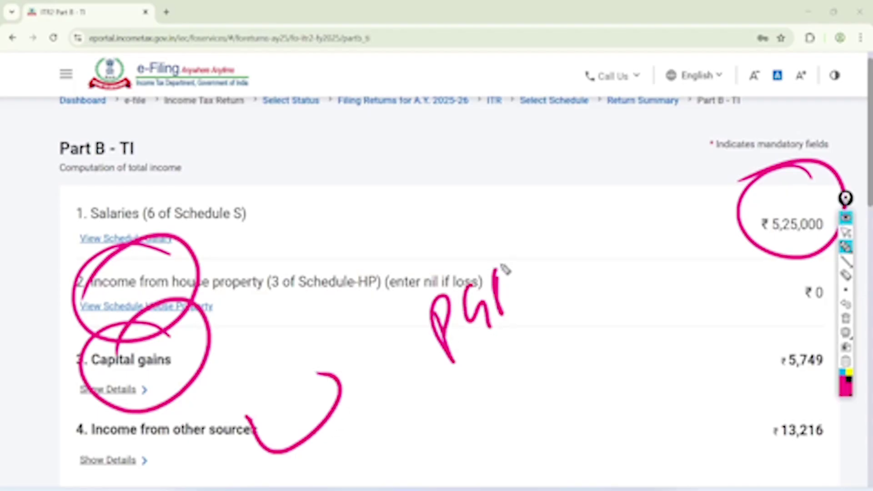
{"action": "mouse_move", "coordinate": [505, 269]}
{"action": "left_mouse_down"}
{"action": "mouse_move", "coordinate": [530, 253]}
{"action": "mouse_move", "coordinate": [529, 291]}
{"action": "left_mouse_up"}
{"action": "mouse_move", "coordinate": [565, 280]}
{"action": "left_mouse_down"}
{"action": "mouse_move", "coordinate": [472, 356]}
{"action": "mouse_move", "coordinate": [484, 362]}
{"action": "left_mouse_up"}
{"action": "left_click_drag", "start_coordinate": [391, 167], "coordinate": [413, 223]}
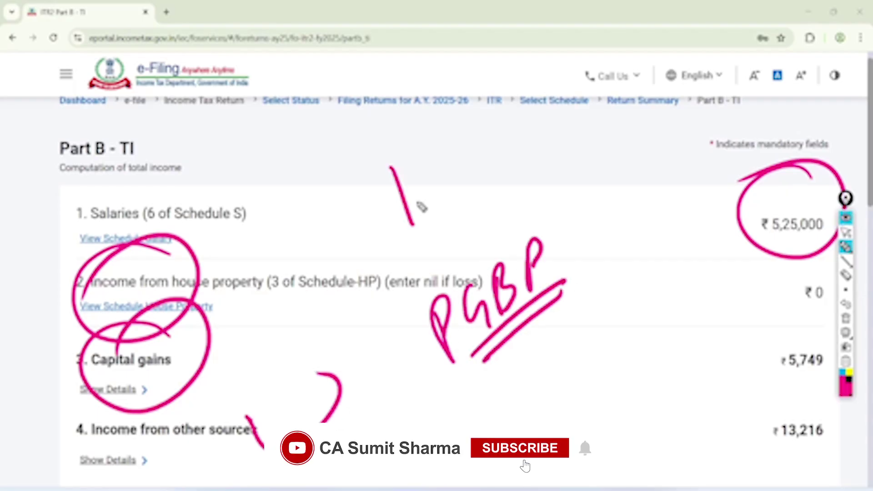
{"action": "left_click_drag", "start_coordinate": [412, 178], "coordinate": [437, 144]}
{"action": "left_click_drag", "start_coordinate": [430, 152], "coordinate": [435, 202]}
{"action": "mouse_move", "coordinate": [448, 145]}
{"action": "left_mouse_down"}
{"action": "mouse_move", "coordinate": [454, 196]}
{"action": "mouse_move", "coordinate": [485, 186]}
{"action": "mouse_move", "coordinate": [483, 169]}
{"action": "left_mouse_up"}
{"action": "mouse_move", "coordinate": [499, 124]}
{"action": "left_mouse_down"}
{"action": "mouse_move", "coordinate": [497, 181]}
{"action": "mouse_move", "coordinate": [448, 227]}
{"action": "left_mouse_up"}
{"action": "left_click_drag", "start_coordinate": [539, 179], "coordinate": [463, 240]}
{"action": "left_click", "coordinate": [846, 318]}
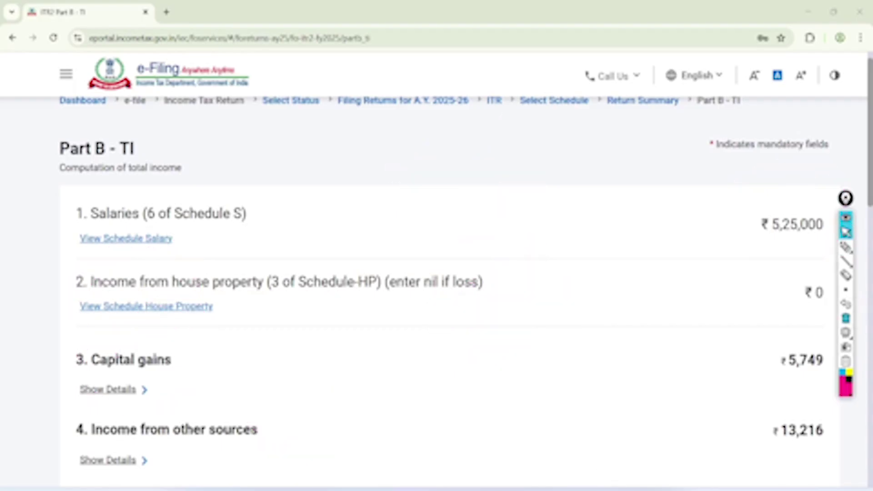
Step: Confirm Part B - TI and open the Tax Paid schedule
{"action": "scroll", "coordinate": [450, 270], "scroll_direction": "down", "scroll_amount": 18}
{"action": "scroll", "coordinate": [449, 270], "scroll_direction": "down", "scroll_amount": 3}
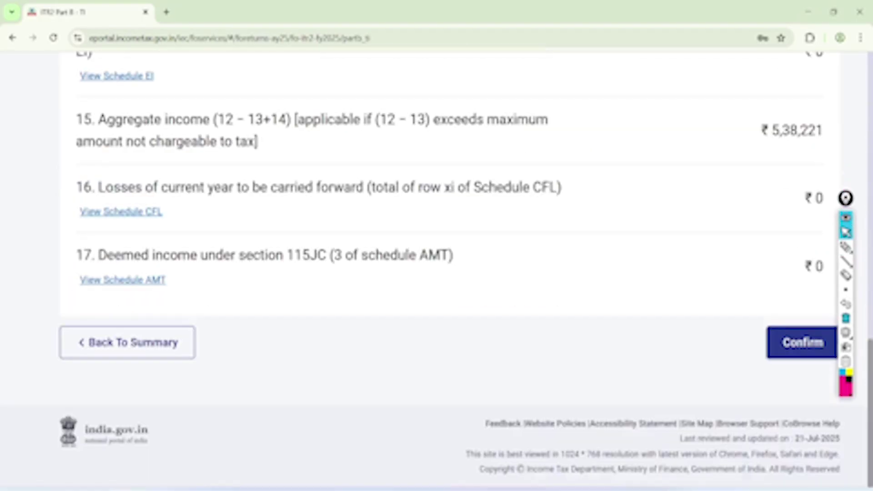
{"action": "left_click", "coordinate": [805, 342]}
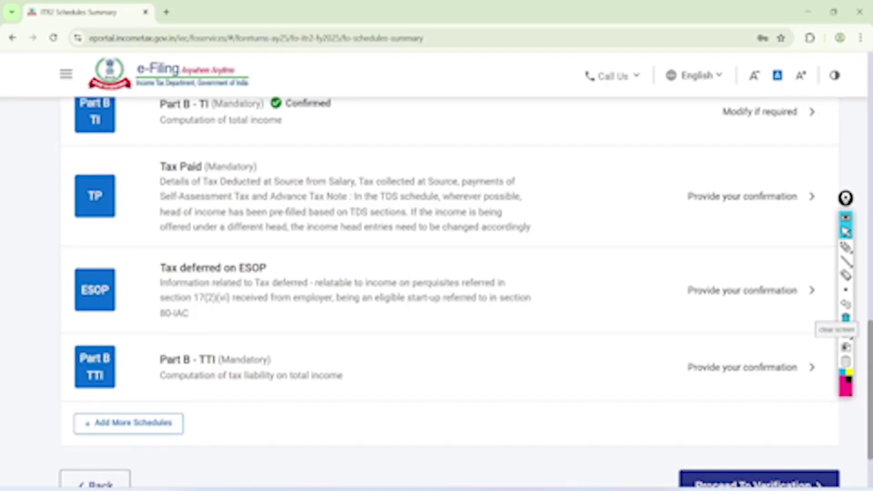
{"action": "scroll", "coordinate": [743, 244], "scroll_direction": "up", "scroll_amount": 1}
{"action": "left_click", "coordinate": [742, 244]}
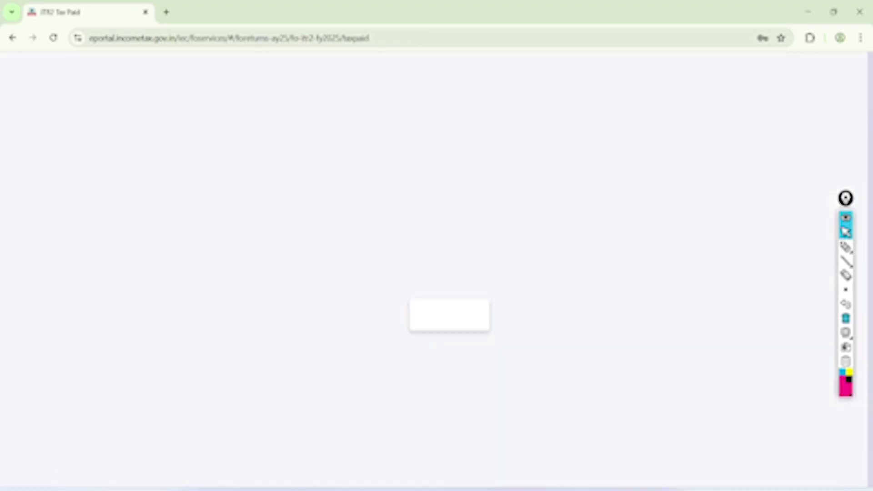
{"action": "scroll", "coordinate": [450, 270], "scroll_direction": "down", "scroll_amount": 3}
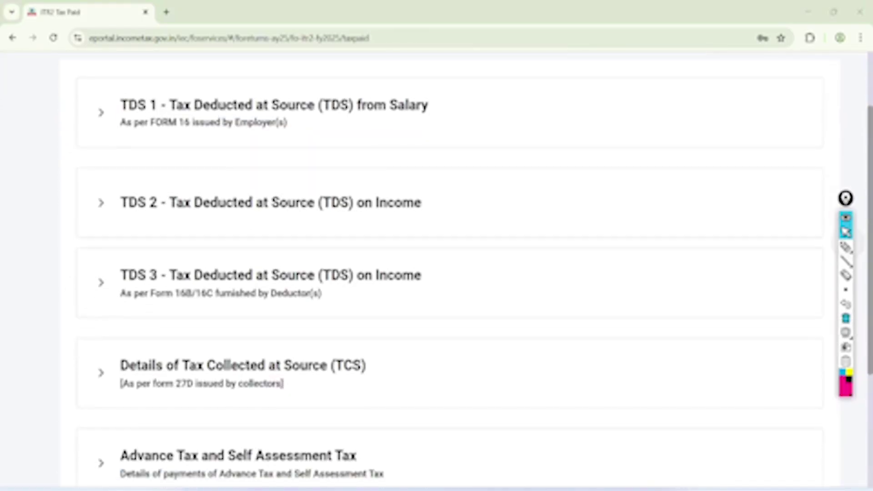
Step: Circle TDS 1, TDS 2, TCS, Advance Tax and Self Assessment Tax, underline TDS 3's form reference, and clear the marks
{"action": "left_click", "coordinate": [846, 247]}
{"action": "mouse_move", "coordinate": [159, 72]}
{"action": "left_mouse_down"}
{"action": "mouse_move", "coordinate": [166, 162]}
{"action": "mouse_move", "coordinate": [107, 88]}
{"action": "left_mouse_up"}
{"action": "mouse_move", "coordinate": [170, 180]}
{"action": "left_mouse_down"}
{"action": "mouse_move", "coordinate": [176, 258]}
{"action": "mouse_move", "coordinate": [84, 246]}
{"action": "left_mouse_up"}
{"action": "left_click_drag", "start_coordinate": [175, 321], "coordinate": [243, 308]}
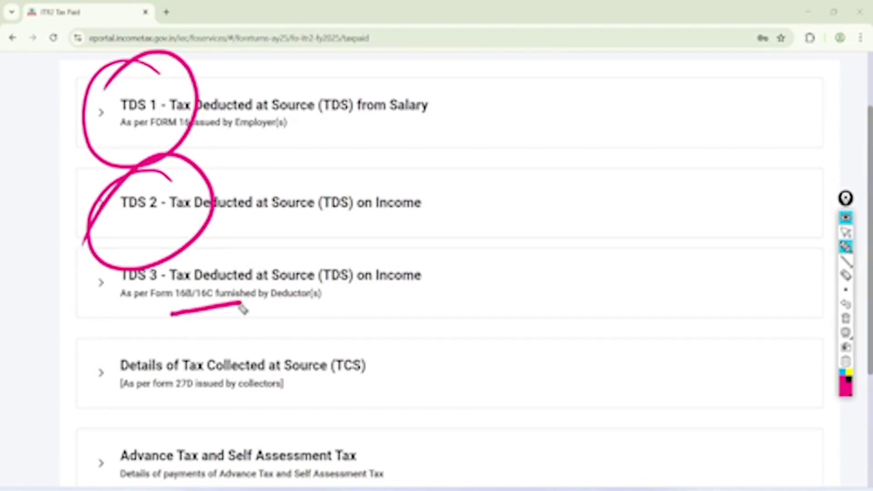
{"action": "mouse_move", "coordinate": [364, 322]}
{"action": "left_mouse_down"}
{"action": "mouse_move", "coordinate": [405, 356]}
{"action": "mouse_move", "coordinate": [325, 357]}
{"action": "left_mouse_up"}
{"action": "mouse_move", "coordinate": [164, 390]}
{"action": "left_mouse_down"}
{"action": "mouse_move", "coordinate": [207, 436]}
{"action": "mouse_move", "coordinate": [112, 448]}
{"action": "left_mouse_up"}
{"action": "left_click_drag", "start_coordinate": [269, 392], "coordinate": [307, 399]}
{"action": "left_click_drag", "start_coordinate": [254, 415], "coordinate": [286, 432]}
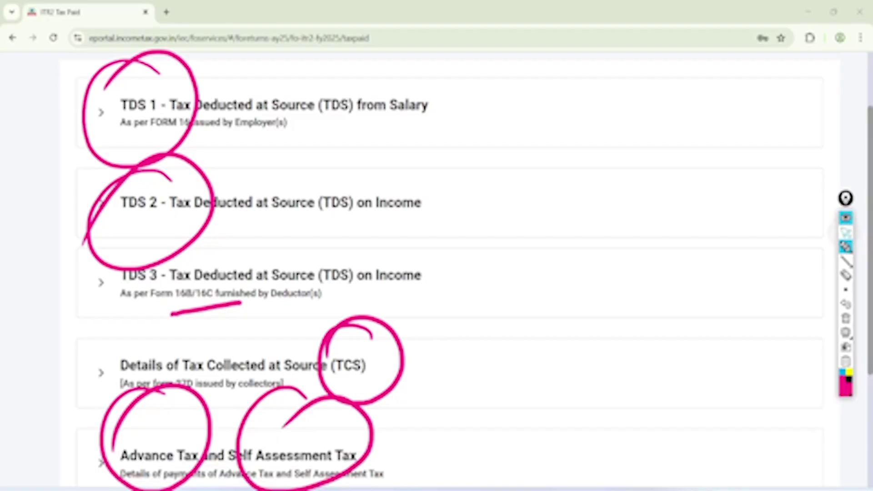
{"action": "left_click", "coordinate": [846, 232]}
{"action": "left_click", "coordinate": [846, 319]}
Step: Expand Advance Tax and Self Assessment Tax, view a blank challan entry, and go back without filling it in
{"action": "scroll", "coordinate": [437, 273], "scroll_direction": "down", "scroll_amount": 5}
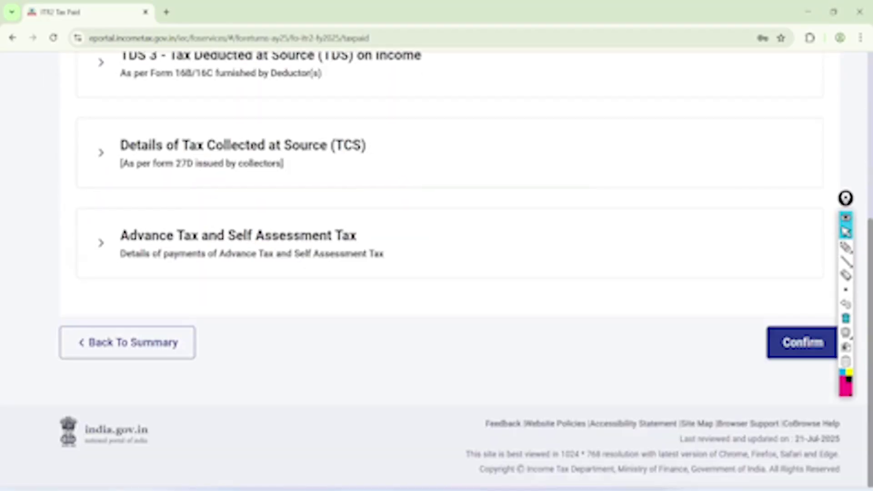
{"action": "left_click", "coordinate": [101, 243]}
{"action": "scroll", "coordinate": [437, 246], "scroll_direction": "down", "scroll_amount": 2}
{"action": "left_click", "coordinate": [142, 267]}
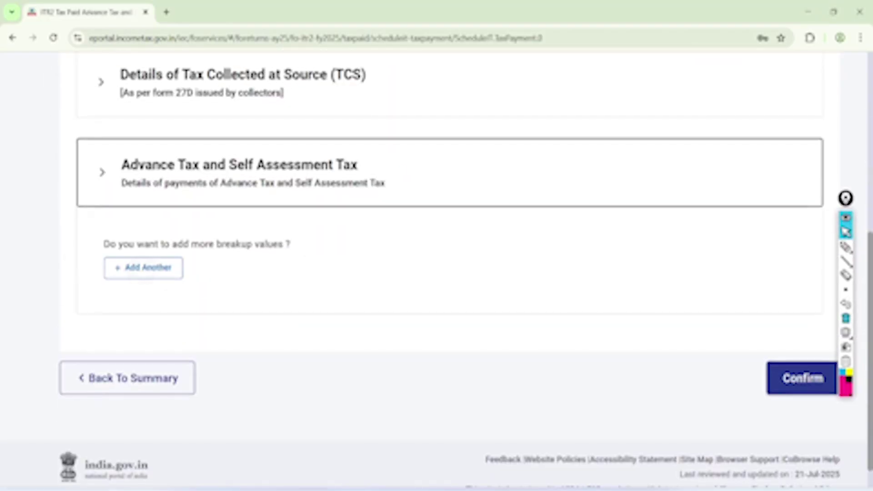
{"action": "scroll", "coordinate": [436, 273], "scroll_direction": "down", "scroll_amount": 2}
{"action": "left_click", "coordinate": [97, 398]}
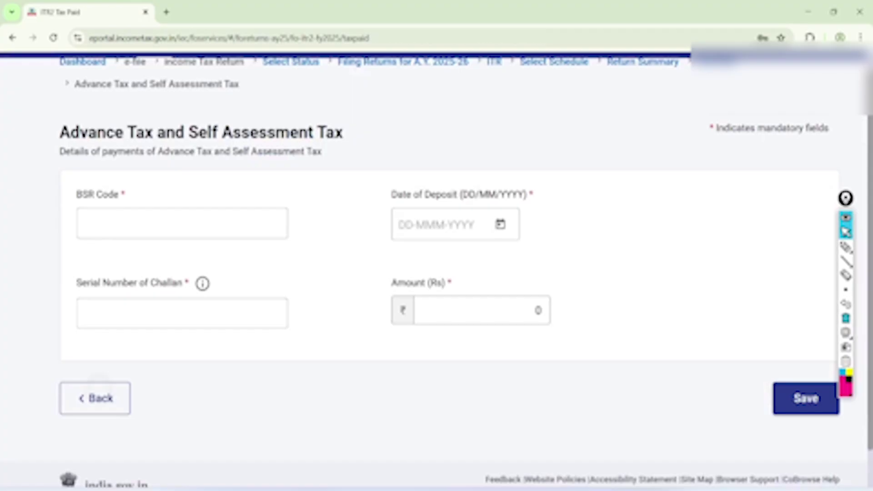
Step: Review the TDS 1 salary entry and confirm the Tax Paid schedule
{"action": "scroll", "coordinate": [436, 268], "scroll_direction": "down", "scroll_amount": 10}
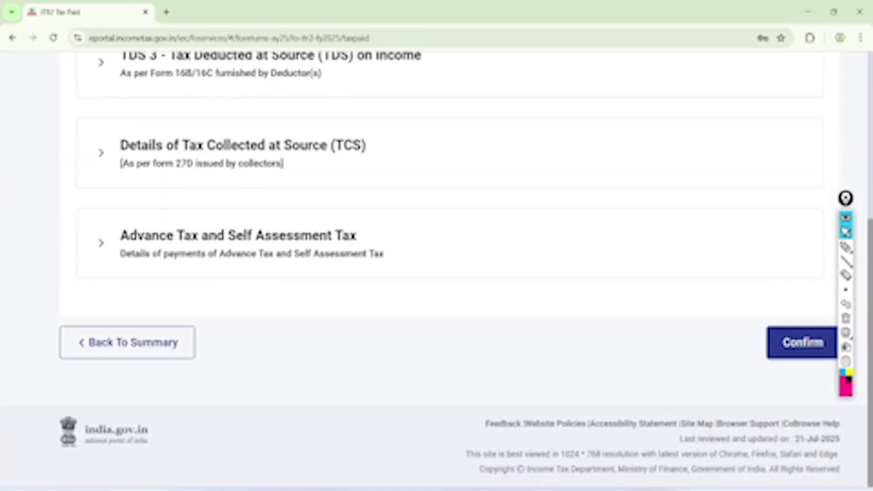
{"action": "scroll", "coordinate": [437, 246], "scroll_direction": "up", "scroll_amount": 8}
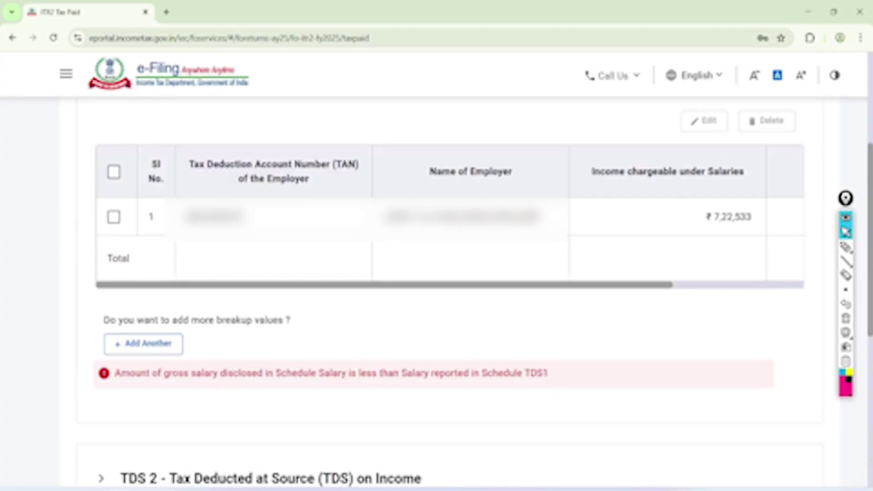
{"action": "scroll", "coordinate": [436, 272], "scroll_direction": "down", "scroll_amount": 8}
{"action": "left_click", "coordinate": [811, 342]}
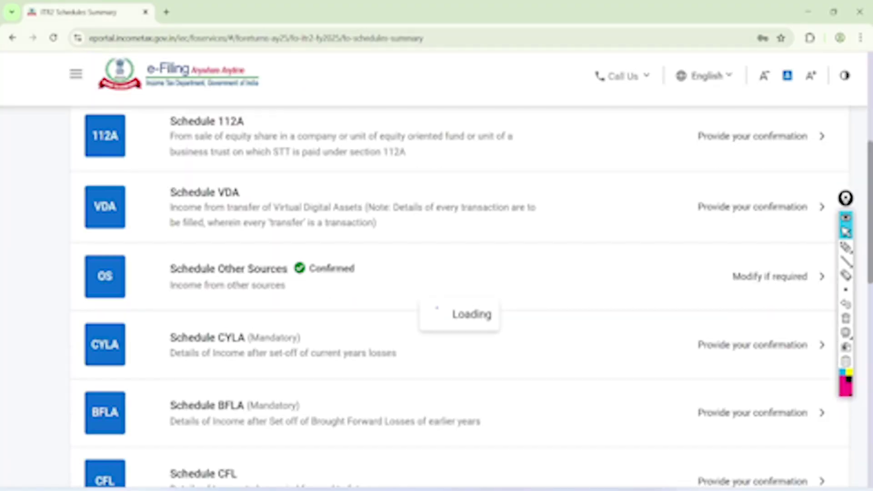
Step: Open Part B - TTI, circle the tax payable on total income, and mark the section 87A rebate with an arrow and circle
{"action": "scroll", "coordinate": [436, 273], "scroll_direction": "down", "scroll_amount": 10}
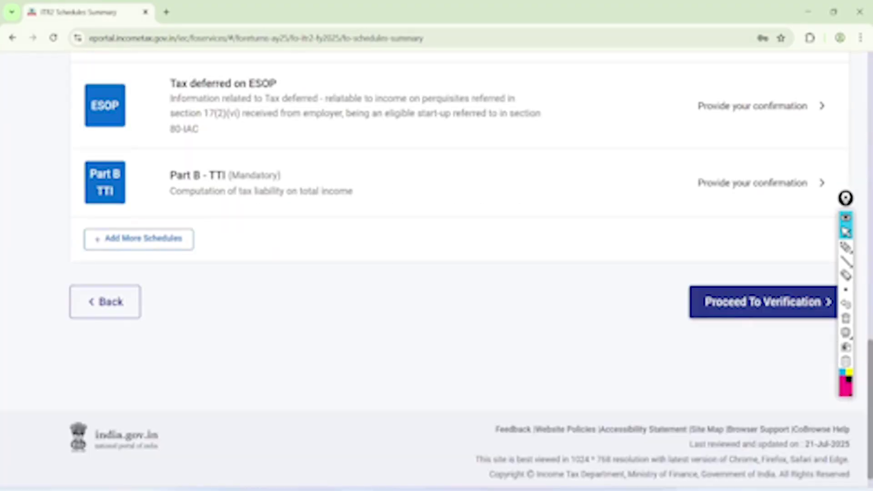
{"action": "left_click", "coordinate": [753, 183]}
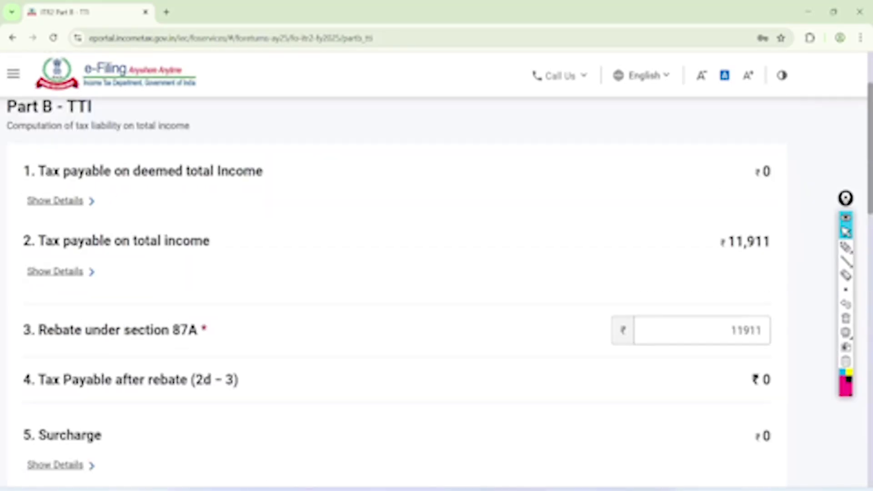
{"action": "scroll", "coordinate": [436, 269], "scroll_direction": "down", "scroll_amount": 1}
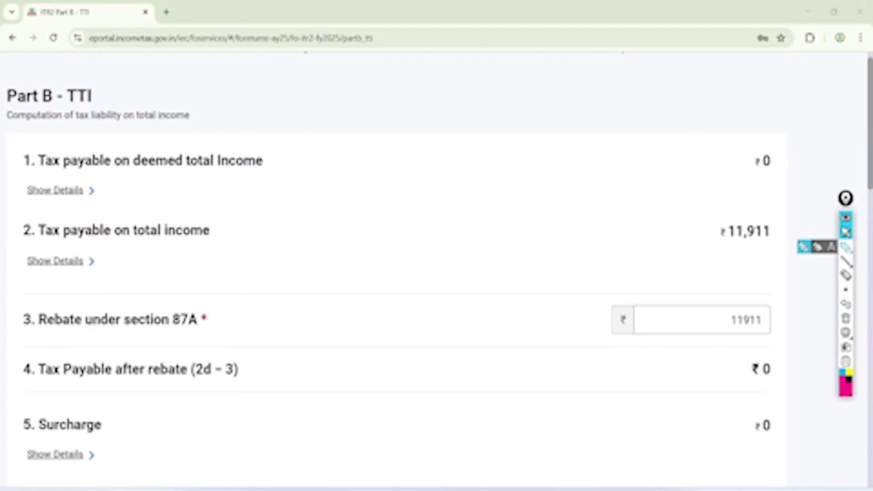
{"action": "left_click", "coordinate": [846, 247]}
{"action": "mouse_move", "coordinate": [770, 197]}
{"action": "left_mouse_down"}
{"action": "mouse_move", "coordinate": [696, 267]}
{"action": "mouse_move", "coordinate": [703, 190]}
{"action": "mouse_move", "coordinate": [726, 190]}
{"action": "left_mouse_up"}
{"action": "left_click_drag", "start_coordinate": [205, 322], "coordinate": [687, 321]}
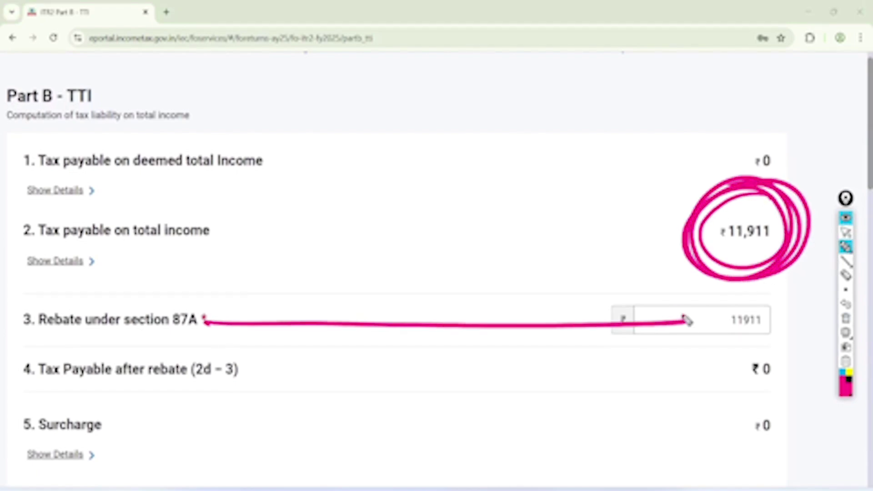
{"action": "mouse_move", "coordinate": [767, 303]}
{"action": "left_mouse_down"}
{"action": "mouse_move", "coordinate": [773, 295]}
{"action": "mouse_move", "coordinate": [770, 336]}
{"action": "left_mouse_up"}
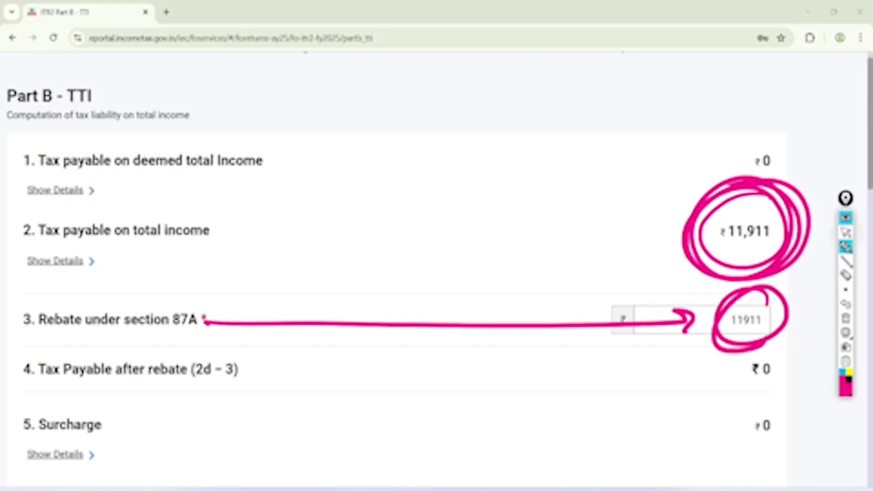
Step: Clear the marks and review the remaining Part B - TTI items down to the foreign assets declaration
{"action": "left_click", "coordinate": [845, 232]}
{"action": "left_click", "coordinate": [845, 319]}
{"action": "scroll", "coordinate": [437, 272], "scroll_direction": "down", "scroll_amount": 10}
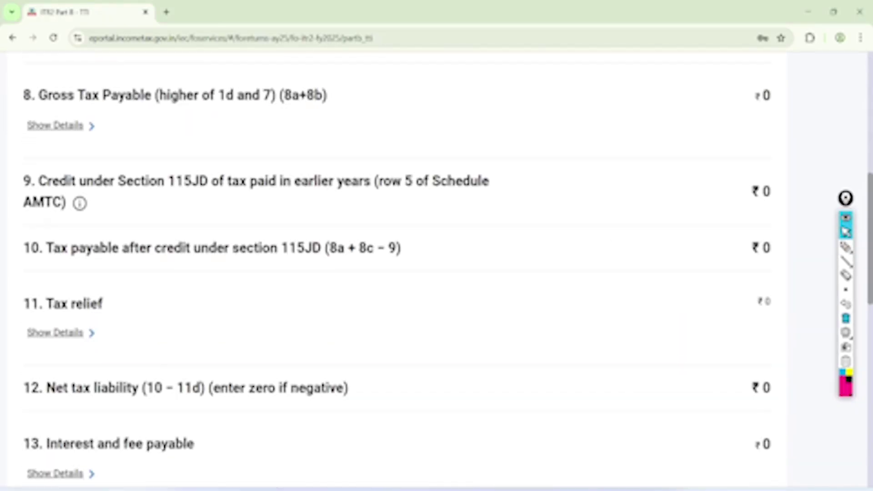
{"action": "scroll", "coordinate": [397, 269], "scroll_direction": "down", "scroll_amount": 5}
{"action": "scroll", "coordinate": [397, 269], "scroll_direction": "down", "scroll_amount": 4}
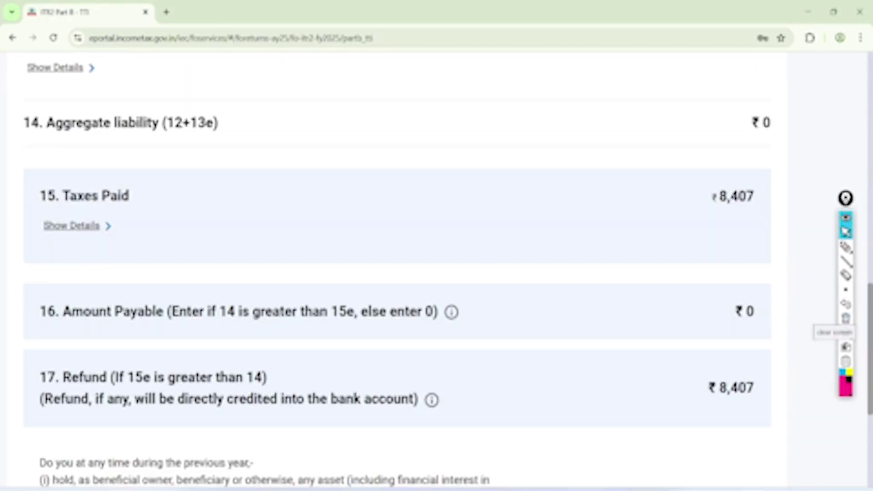
{"action": "scroll", "coordinate": [397, 269], "scroll_direction": "down", "scroll_amount": 5}
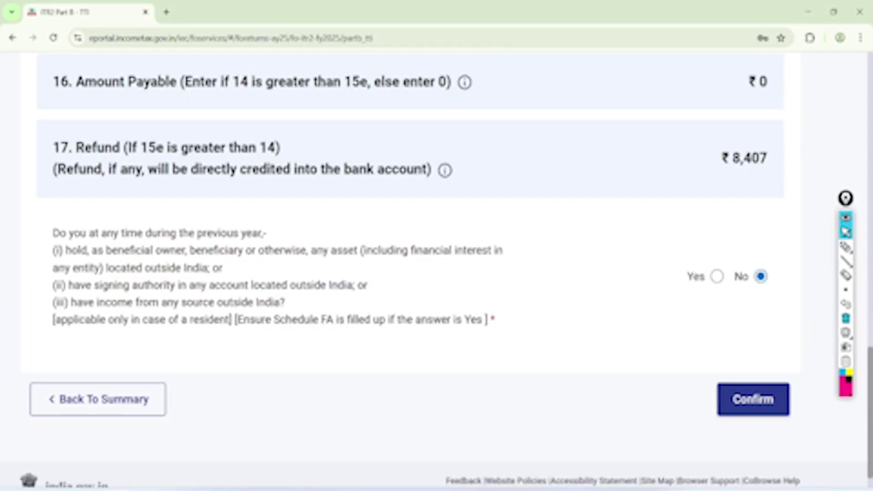
Step: Circle the refund amount, circle Amount Payable with an arrow to its value, and handwrite a self-assessment note beside them
{"action": "left_click", "coordinate": [846, 247]}
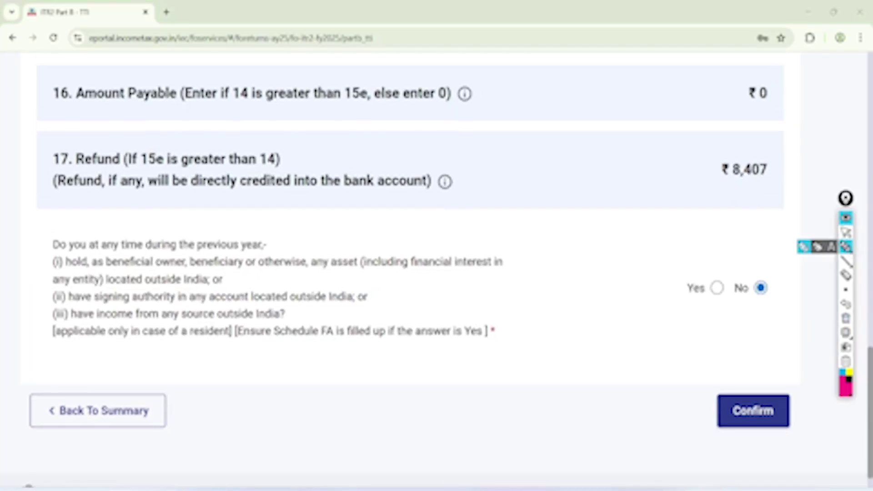
{"action": "mouse_move", "coordinate": [773, 145]}
{"action": "left_mouse_down"}
{"action": "mouse_move", "coordinate": [722, 196]}
{"action": "mouse_move", "coordinate": [773, 200]}
{"action": "mouse_move", "coordinate": [731, 124]}
{"action": "left_mouse_up"}
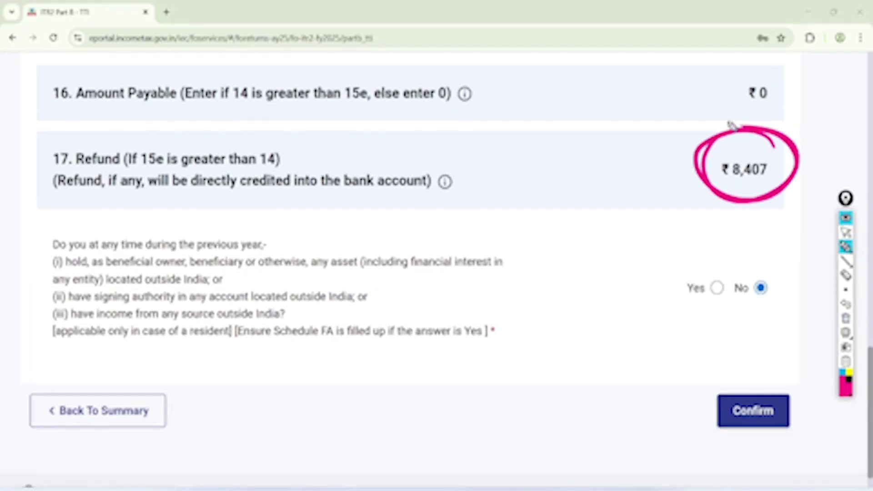
{"action": "mouse_move", "coordinate": [103, 40]}
{"action": "left_mouse_down"}
{"action": "mouse_move", "coordinate": [154, 133]}
{"action": "mouse_move", "coordinate": [183, 120]}
{"action": "mouse_move", "coordinate": [24, 144]}
{"action": "left_mouse_up"}
{"action": "mouse_move", "coordinate": [325, 97]}
{"action": "left_mouse_down"}
{"action": "mouse_move", "coordinate": [712, 99]}
{"action": "mouse_move", "coordinate": [693, 119]}
{"action": "left_mouse_up"}
{"action": "mouse_move", "coordinate": [477, 166]}
{"action": "left_mouse_down"}
{"action": "mouse_move", "coordinate": [471, 207]}
{"action": "mouse_move", "coordinate": [527, 142]}
{"action": "left_mouse_up"}
{"action": "mouse_move", "coordinate": [507, 237]}
{"action": "left_mouse_down"}
{"action": "mouse_move", "coordinate": [573, 195]}
{"action": "mouse_move", "coordinate": [596, 210]}
{"action": "left_mouse_up"}
Step: Confirm the Part B - TTI schedule and clear the marks
{"action": "left_click", "coordinate": [846, 232]}
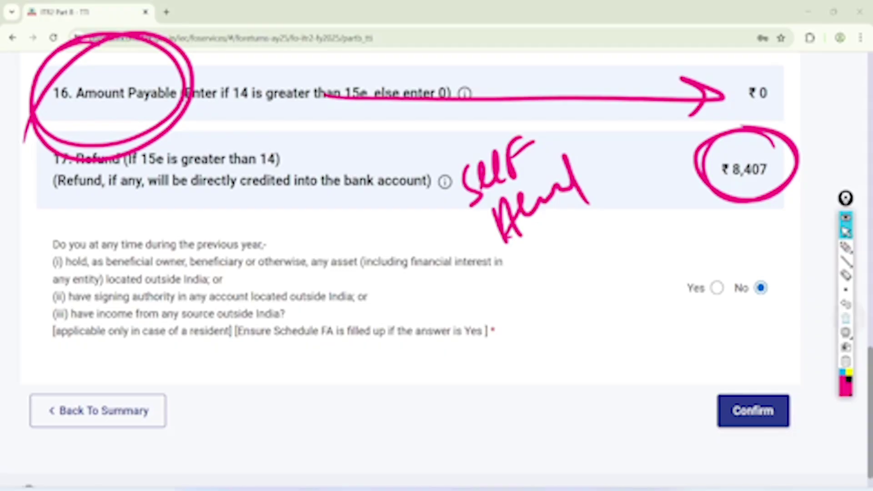
{"action": "left_click", "coordinate": [753, 410]}
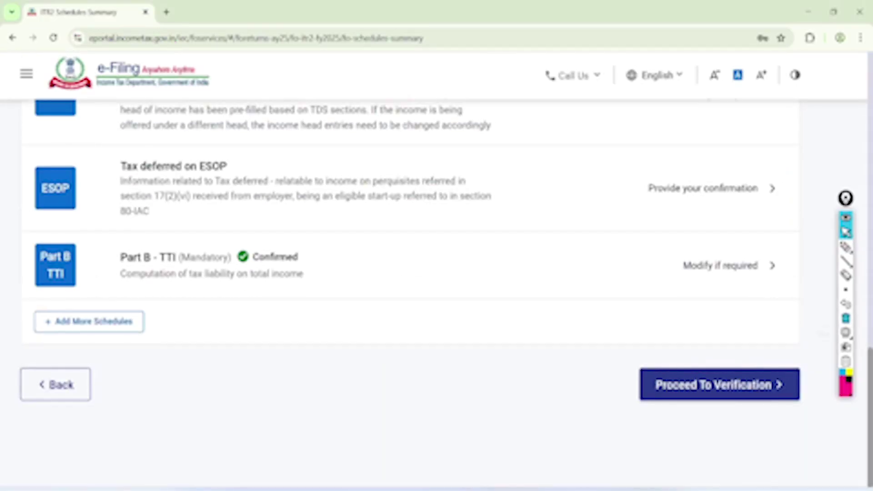
{"action": "left_click", "coordinate": [845, 319]}
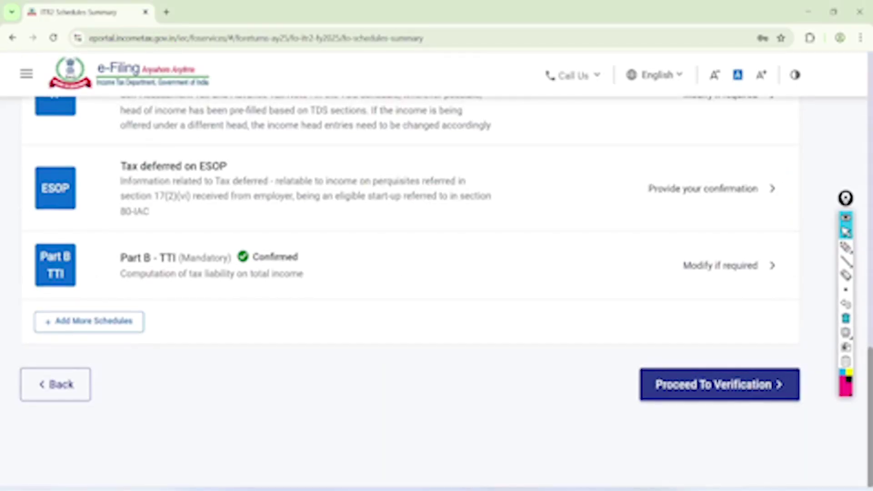
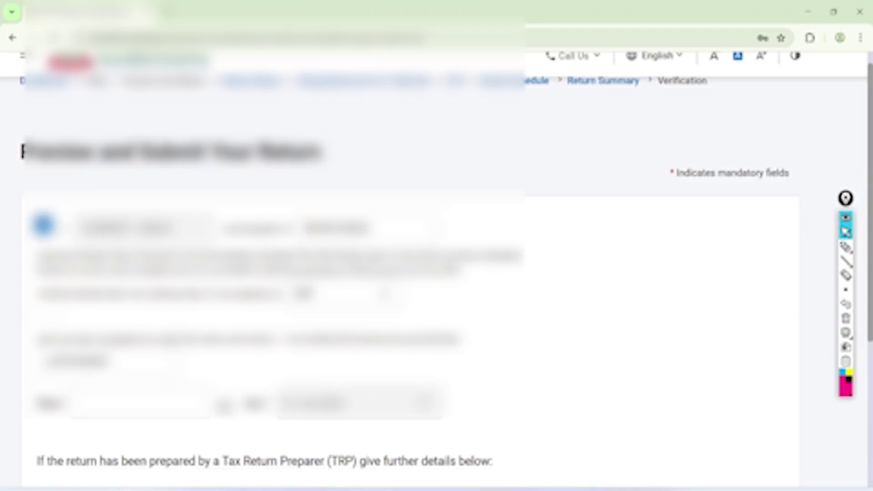
Step: Enter jaipur as the place in the return declaration, leave the TRP details blank, and proceed to validation
{"action": "scroll", "coordinate": [437, 273], "scroll_direction": "down", "scroll_amount": 7}
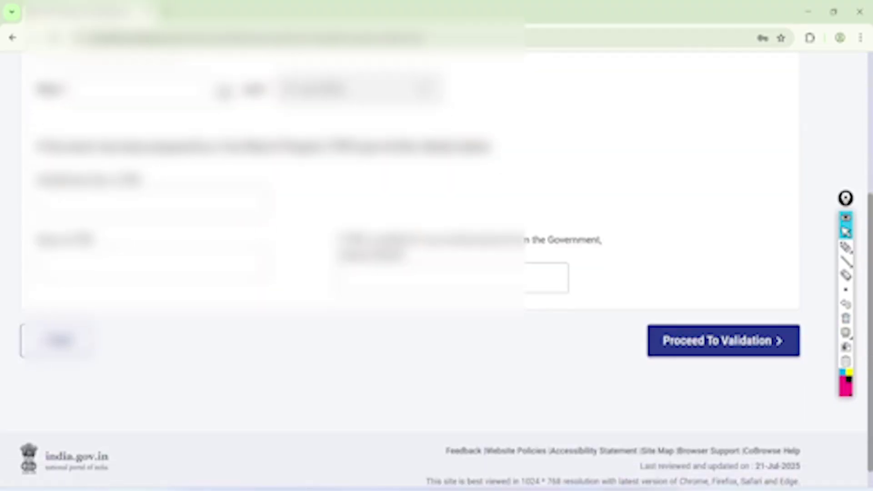
{"action": "left_click", "coordinate": [108, 89]}
{"action": "type", "text": "jaipur"}
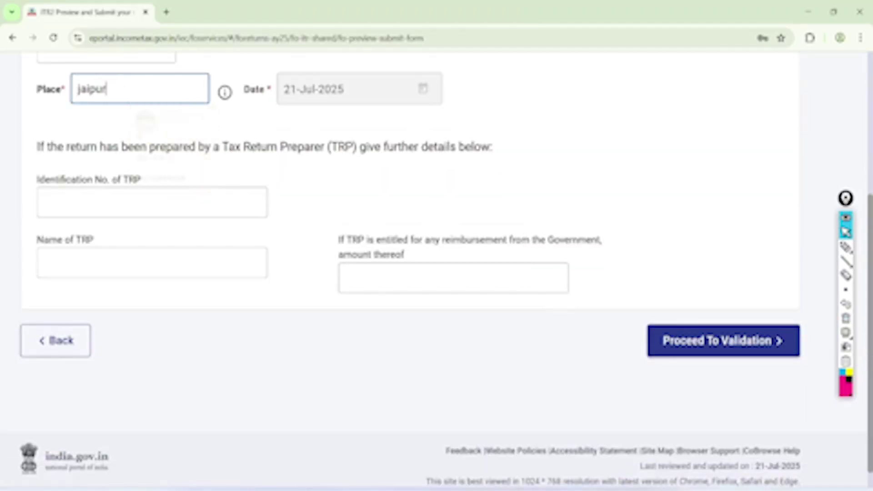
{"action": "left_click", "coordinate": [724, 340]}
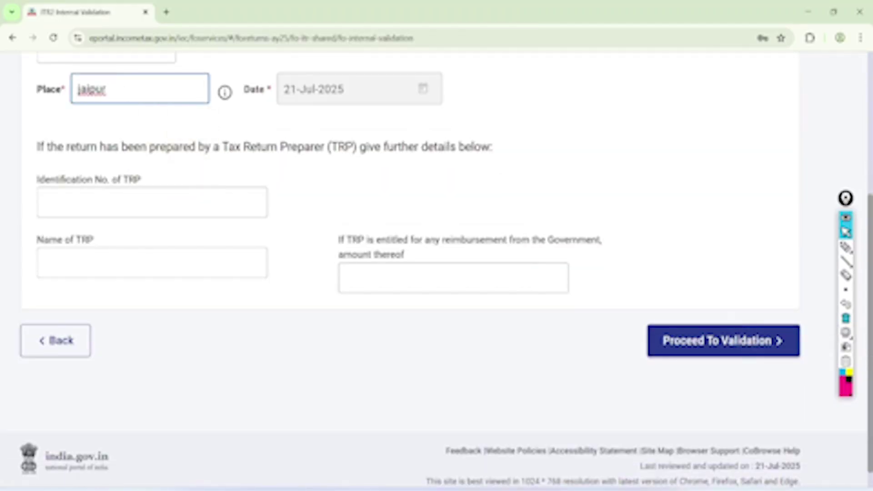
Step: Draw three arrows beside the internal validation result and handwrite "Click" with a double underline
{"action": "left_click", "coordinate": [846, 247]}
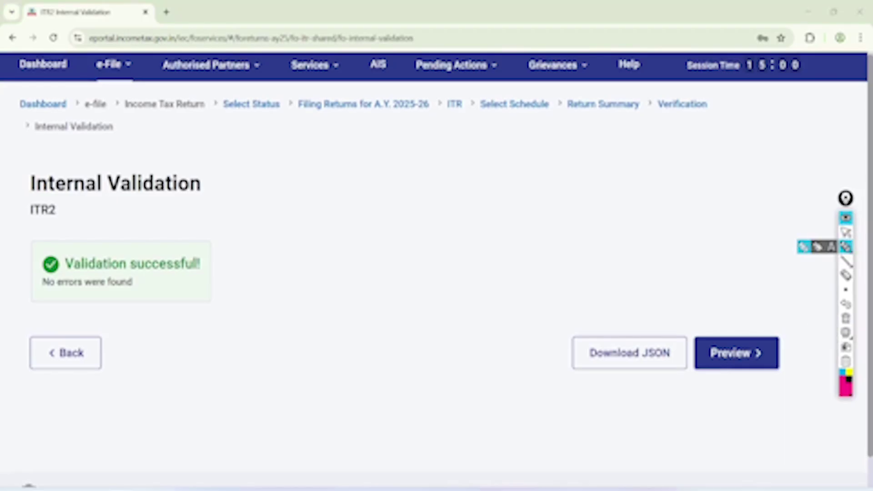
{"action": "mouse_move", "coordinate": [266, 261]}
{"action": "left_mouse_down"}
{"action": "mouse_move", "coordinate": [441, 253]}
{"action": "mouse_move", "coordinate": [445, 268]}
{"action": "left_mouse_up"}
{"action": "left_click_drag", "start_coordinate": [256, 321], "coordinate": [427, 306]}
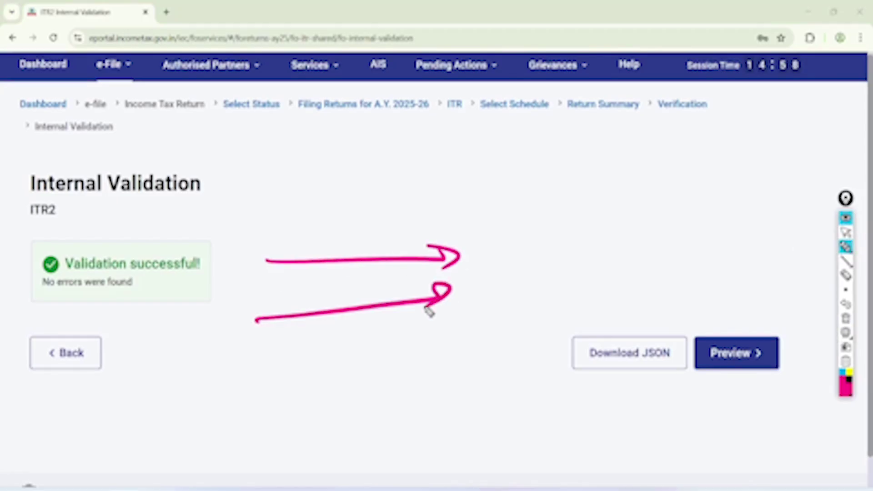
{"action": "mouse_move", "coordinate": [250, 386]}
{"action": "left_mouse_down"}
{"action": "mouse_move", "coordinate": [460, 328]}
{"action": "mouse_move", "coordinate": [437, 346]}
{"action": "left_mouse_up"}
{"action": "mouse_move", "coordinate": [494, 244]}
{"action": "left_mouse_down"}
{"action": "mouse_move", "coordinate": [490, 274]}
{"action": "mouse_move", "coordinate": [526, 272]}
{"action": "left_mouse_up"}
{"action": "left_click", "coordinate": [525, 240]}
{"action": "mouse_move", "coordinate": [545, 246]}
{"action": "left_mouse_down"}
{"action": "mouse_move", "coordinate": [550, 269]}
{"action": "mouse_move", "coordinate": [565, 253]}
{"action": "mouse_move", "coordinate": [591, 249]}
{"action": "left_mouse_up"}
{"action": "mouse_move", "coordinate": [515, 292]}
{"action": "left_mouse_down"}
{"action": "mouse_move", "coordinate": [577, 271]}
{"action": "mouse_move", "coordinate": [575, 280]}
{"action": "left_mouse_up"}
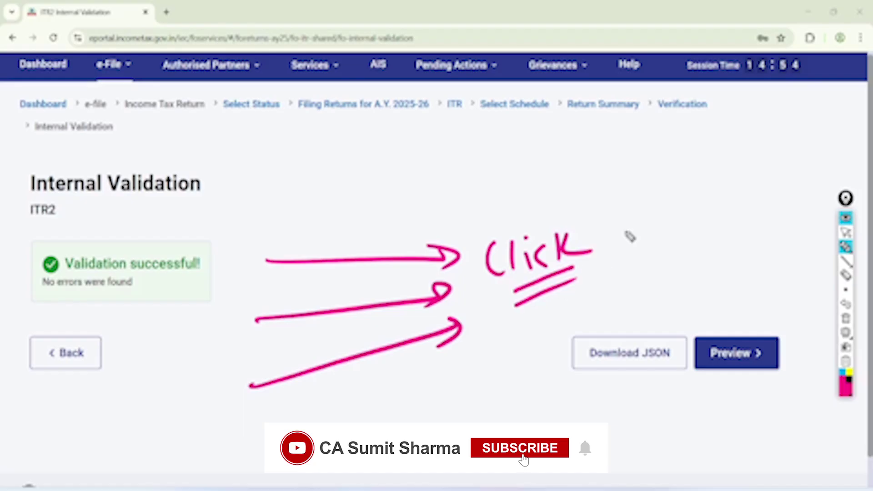
Step: Handwrite and underline a second word beside "Click", and circle the internal validation message
{"action": "left_click_drag", "start_coordinate": [631, 209], "coordinate": [633, 257]}
{"action": "mouse_move", "coordinate": [632, 219]}
{"action": "left_mouse_down"}
{"action": "mouse_move", "coordinate": [727, 197]}
{"action": "mouse_move", "coordinate": [748, 218]}
{"action": "left_mouse_up"}
{"action": "left_click_drag", "start_coordinate": [667, 262], "coordinate": [717, 245]}
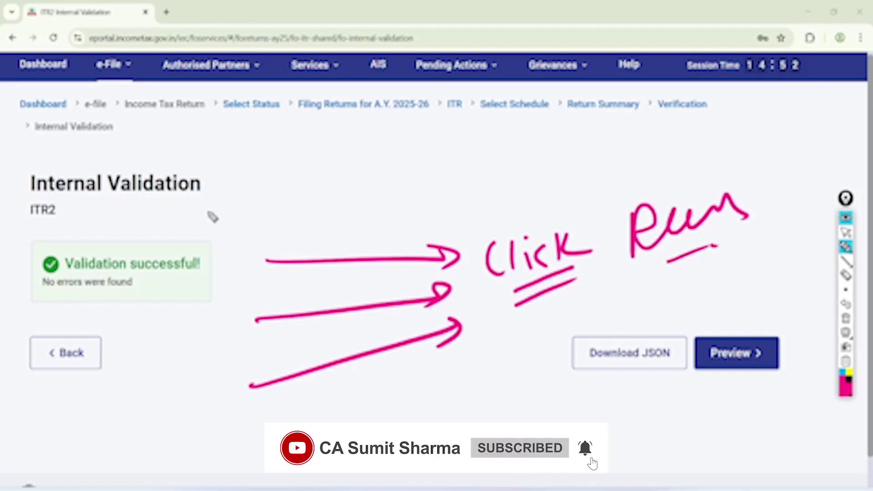
{"action": "left_click_drag", "start_coordinate": [202, 205], "coordinate": [194, 294]}
{"action": "left_click_drag", "start_coordinate": [216, 256], "coordinate": [40, 235]}
Step: Open the return preview, clear the marks, and proceed from the end of the preview to upload level validation
{"action": "left_click", "coordinate": [846, 233]}
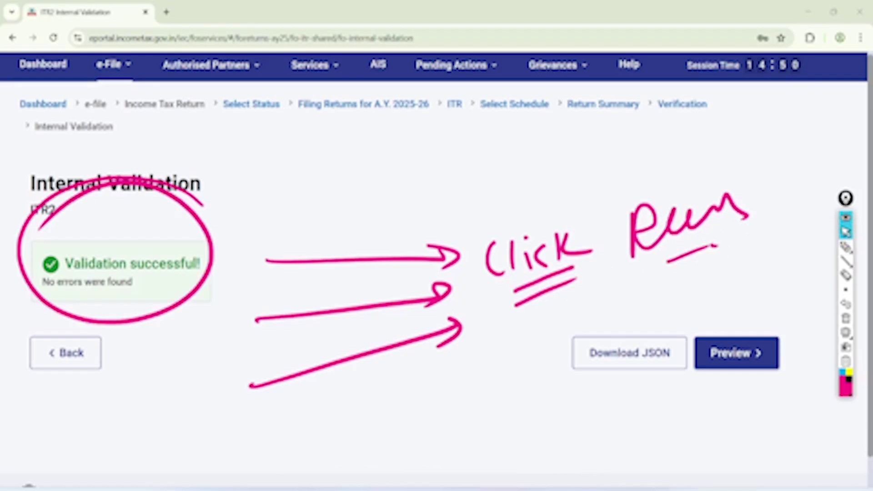
{"action": "left_click", "coordinate": [846, 318]}
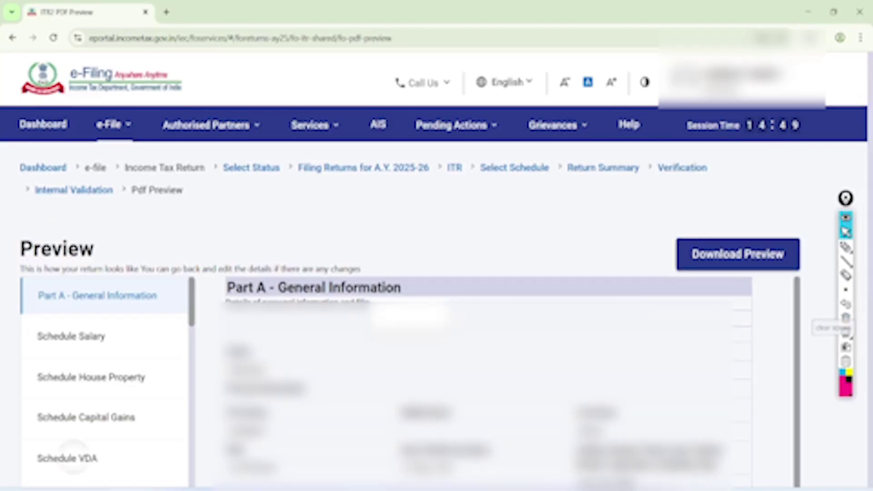
{"action": "left_click", "coordinate": [69, 459]}
{"action": "scroll", "coordinate": [761, 349], "scroll_direction": "down", "scroll_amount": 10}
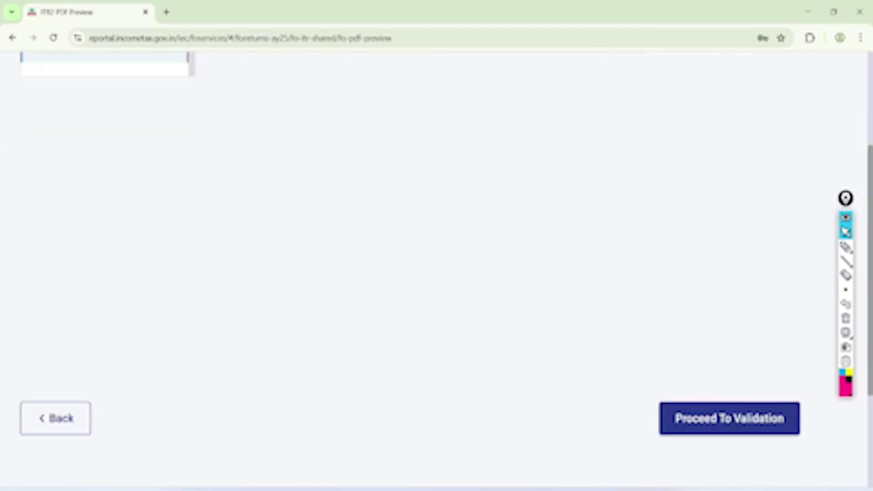
{"action": "left_click", "coordinate": [761, 349]}
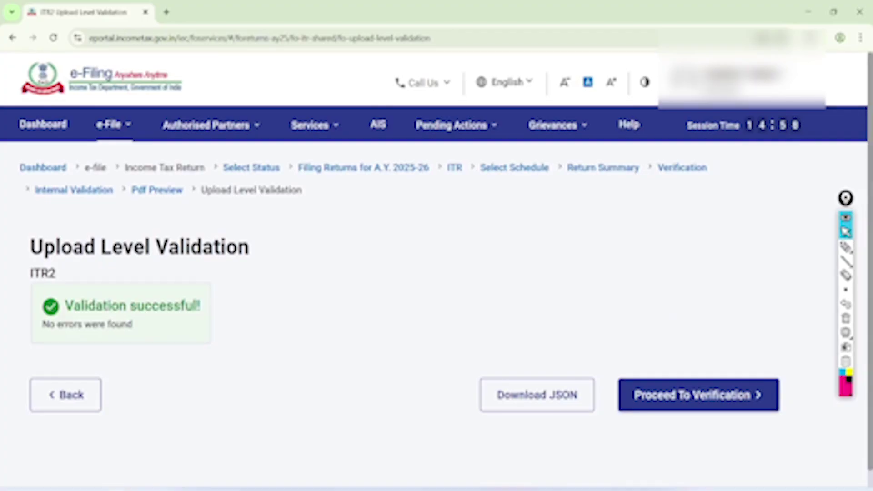
Step: Proceed to verification and continue with E-Verify Now as the verification method
{"action": "left_click", "coordinate": [728, 395]}
{"action": "scroll", "coordinate": [434, 270], "scroll_direction": "down", "scroll_amount": 5}
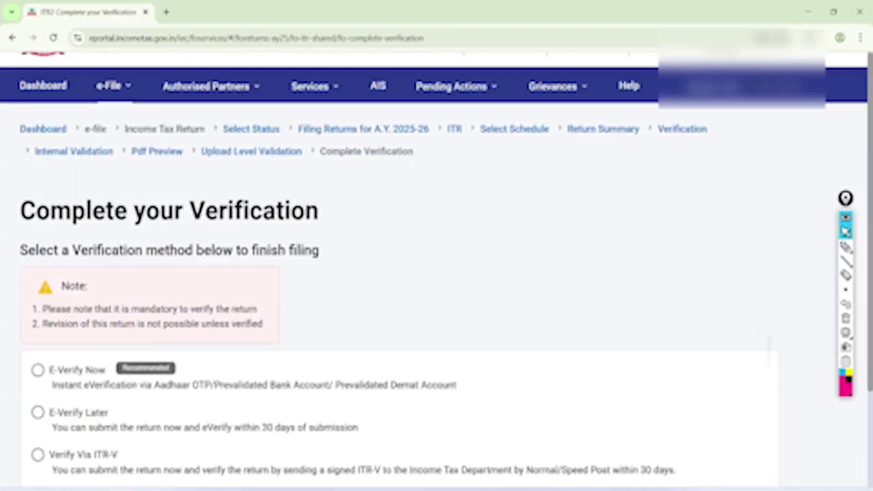
{"action": "left_click", "coordinate": [38, 174]}
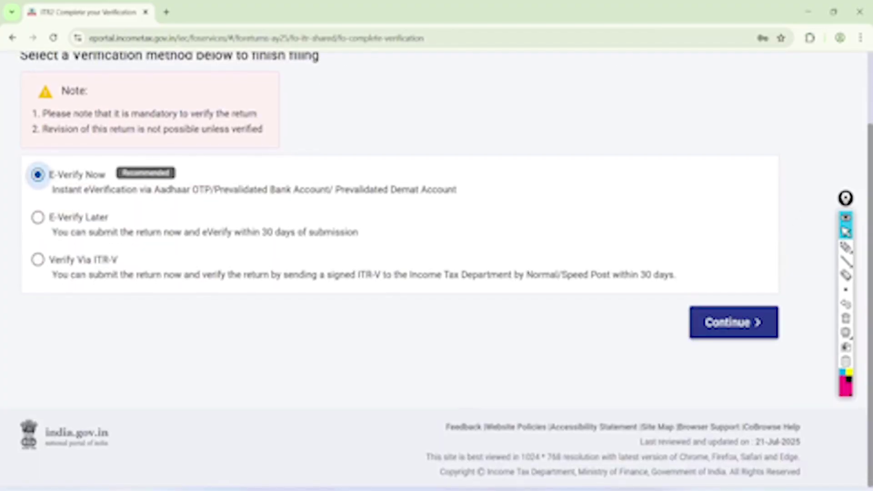
{"action": "left_click", "coordinate": [733, 323]}
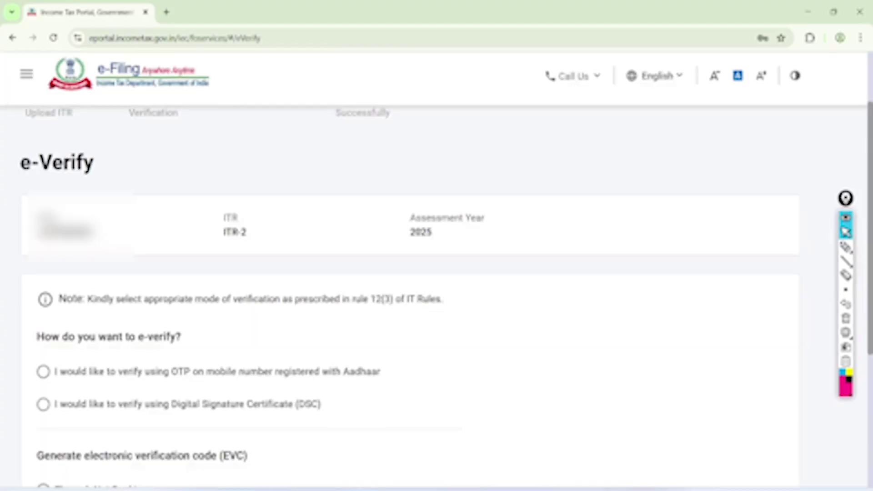
Step: Choose e-verification by OTP on the mobile number registered with Aadhaar and agree to validate the Aadhaar details
{"action": "left_click", "coordinate": [44, 370]}
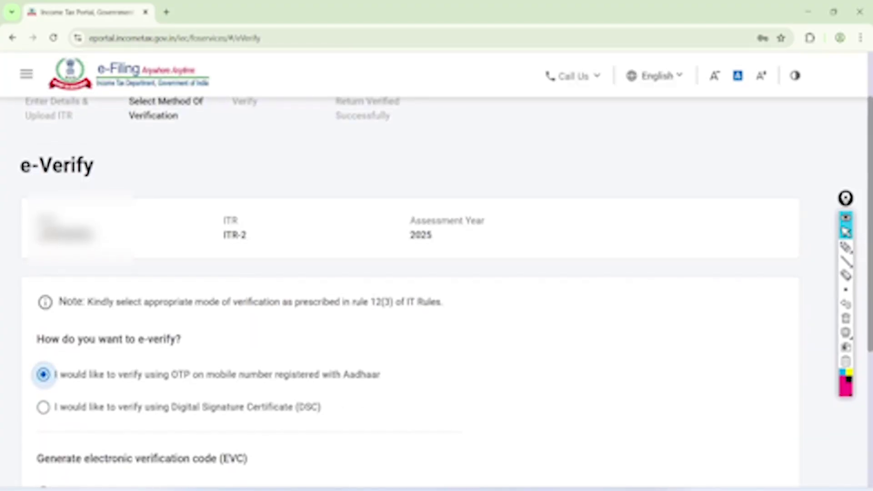
{"action": "scroll", "coordinate": [436, 273], "scroll_direction": "down", "scroll_amount": 8}
{"action": "left_click", "coordinate": [755, 342]}
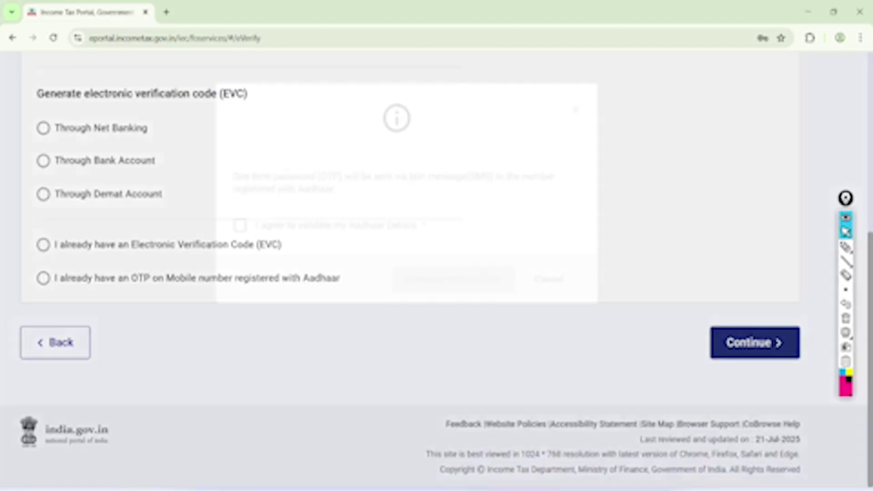
{"action": "left_click", "coordinate": [240, 258]}
Step: Circle Generate Aadhaar OTP and handwrite an underlined sample six-digit code on the dialog
{"action": "left_click", "coordinate": [846, 247]}
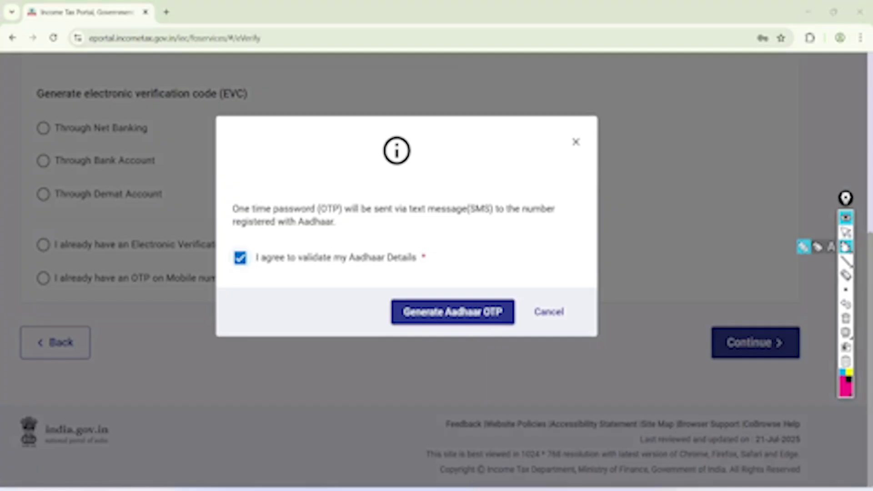
{"action": "mouse_move", "coordinate": [469, 266]}
{"action": "left_mouse_down"}
{"action": "mouse_move", "coordinate": [523, 283]}
{"action": "mouse_move", "coordinate": [366, 348]}
{"action": "left_mouse_up"}
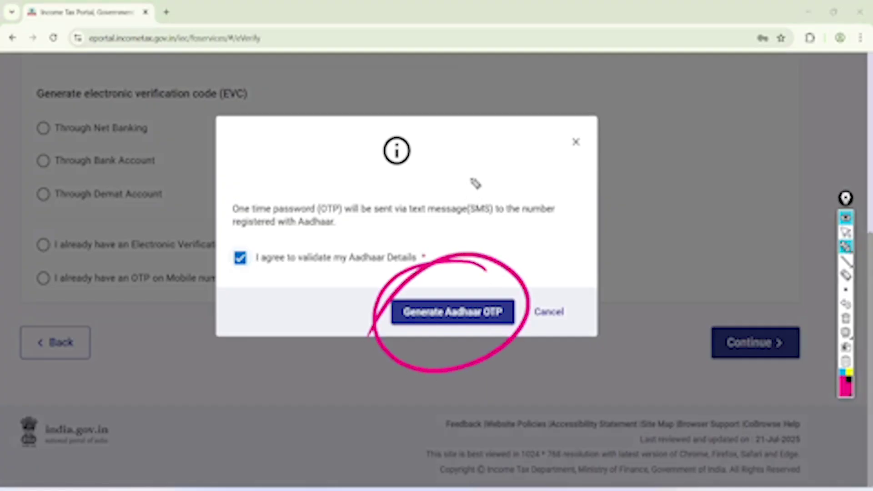
{"action": "mouse_move", "coordinate": [467, 163]}
{"action": "left_mouse_down"}
{"action": "mouse_move", "coordinate": [471, 193]}
{"action": "mouse_move", "coordinate": [493, 173]}
{"action": "mouse_move", "coordinate": [502, 180]}
{"action": "left_mouse_up"}
{"action": "left_click_drag", "start_coordinate": [500, 150], "coordinate": [514, 173]}
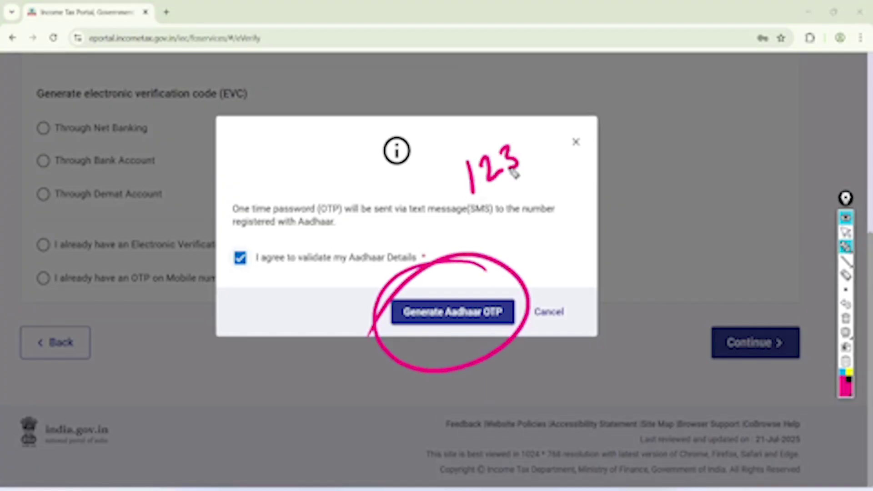
{"action": "left_click_drag", "start_coordinate": [522, 136], "coordinate": [539, 166]}
{"action": "mouse_move", "coordinate": [566, 119]}
{"action": "left_mouse_down"}
{"action": "mouse_move", "coordinate": [557, 146]}
{"action": "mouse_move", "coordinate": [513, 193]}
{"action": "left_mouse_up"}
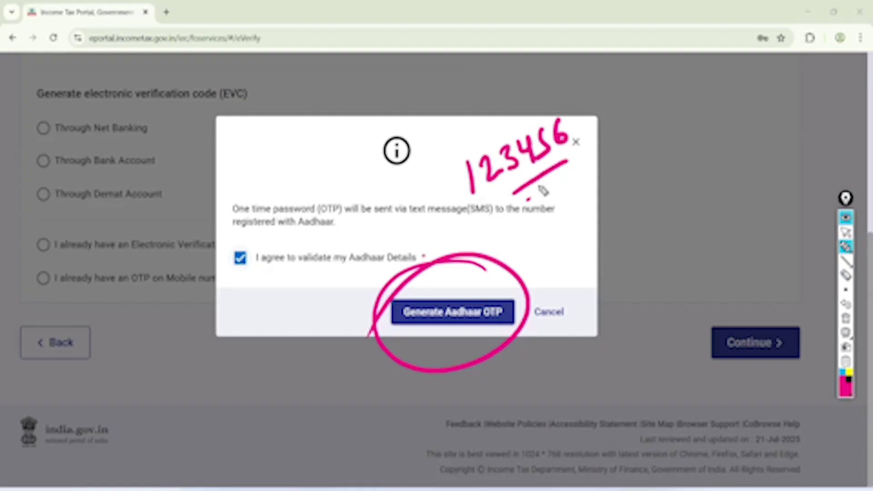
{"action": "left_click_drag", "start_coordinate": [563, 173], "coordinate": [527, 200]}
{"action": "mouse_move", "coordinate": [598, 107]}
{"action": "left_mouse_down"}
{"action": "mouse_move", "coordinate": [505, 101]}
{"action": "mouse_move", "coordinate": [532, 71]}
{"action": "left_mouse_up"}
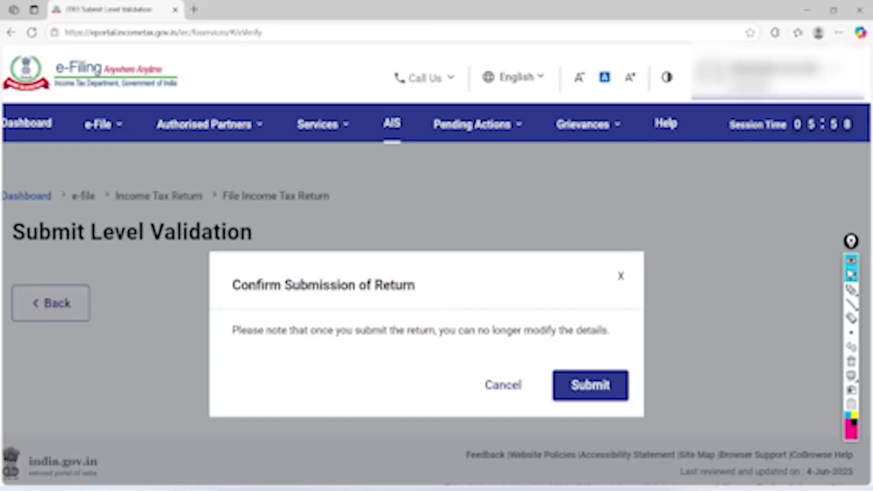
Step: Circle the title, the no-modification note and Submit in the Confirm Submission of Return dialog, then clear the marks
{"action": "left_click", "coordinate": [851, 290]}
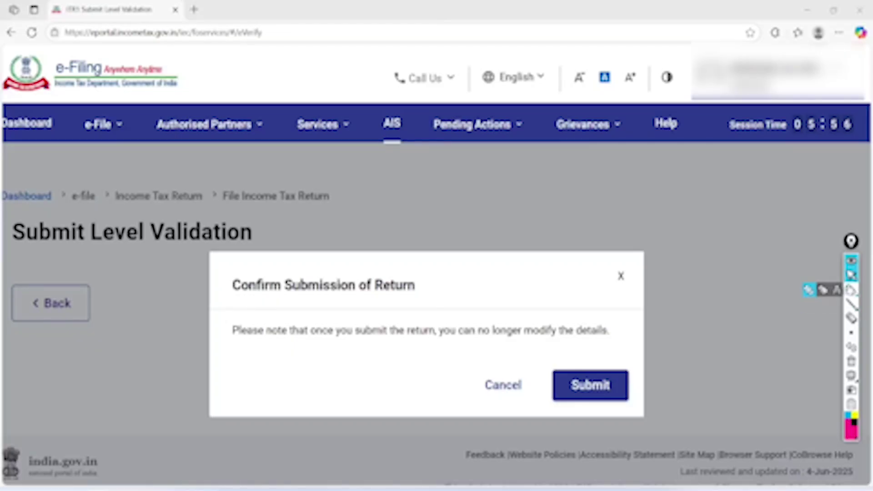
{"action": "mouse_move", "coordinate": [425, 244]}
{"action": "left_mouse_down"}
{"action": "mouse_move", "coordinate": [211, 276]}
{"action": "mouse_move", "coordinate": [405, 299]}
{"action": "mouse_move", "coordinate": [411, 248]}
{"action": "left_mouse_up"}
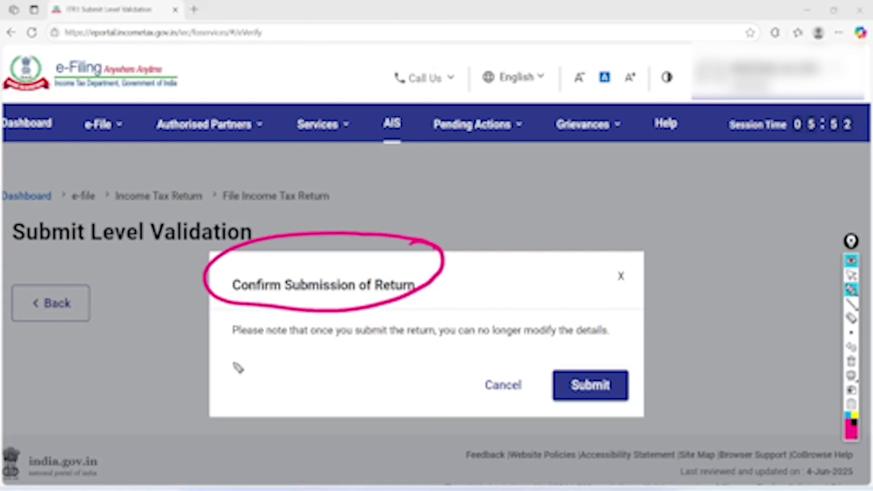
{"action": "mouse_move", "coordinate": [214, 346]}
{"action": "left_mouse_down"}
{"action": "mouse_move", "coordinate": [553, 352]}
{"action": "mouse_move", "coordinate": [568, 311]}
{"action": "mouse_move", "coordinate": [216, 317]}
{"action": "mouse_move", "coordinate": [217, 360]}
{"action": "left_mouse_up"}
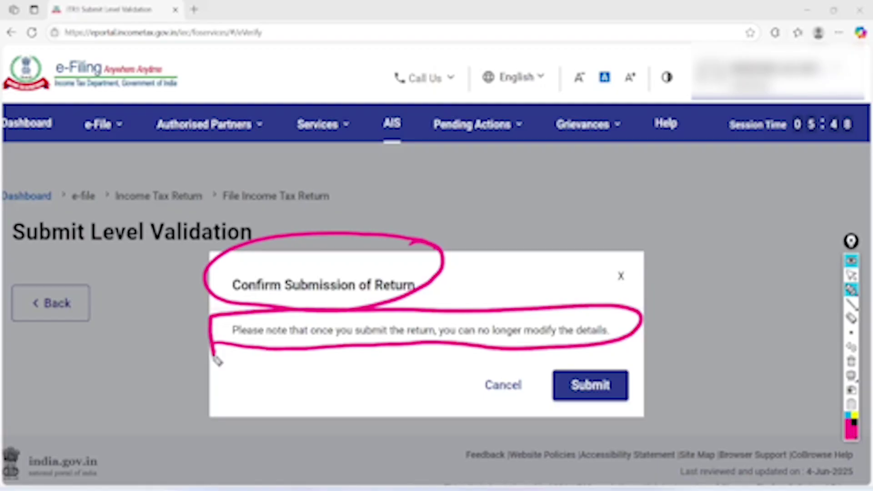
{"action": "mouse_move", "coordinate": [637, 357]}
{"action": "left_mouse_down"}
{"action": "mouse_move", "coordinate": [641, 391]}
{"action": "mouse_move", "coordinate": [630, 348]}
{"action": "left_mouse_up"}
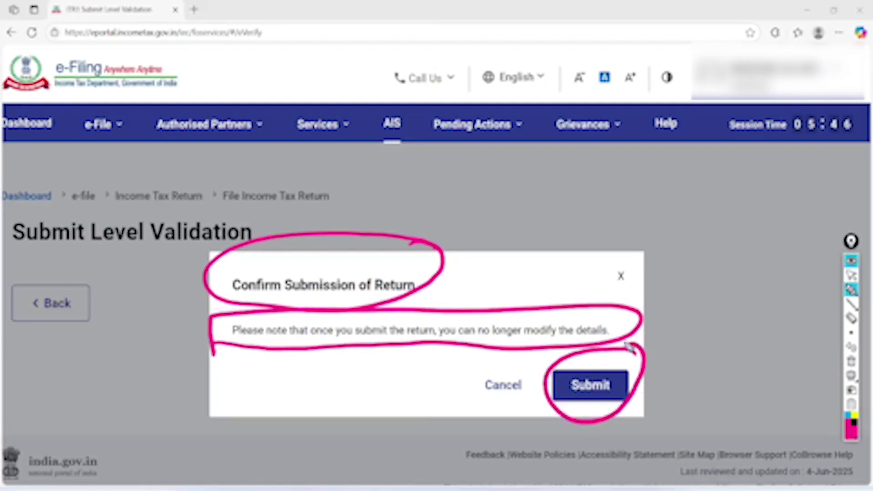
{"action": "left_click", "coordinate": [852, 362]}
{"action": "left_click", "coordinate": [851, 275]}
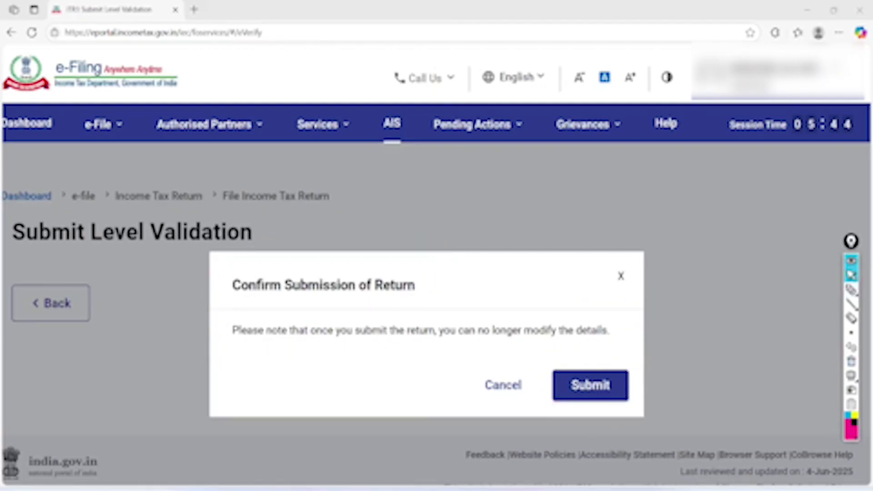
Step: Submit the return, circle the submission result under Submit Level Validation, clear the mark and proceed
{"action": "left_click", "coordinate": [590, 386]}
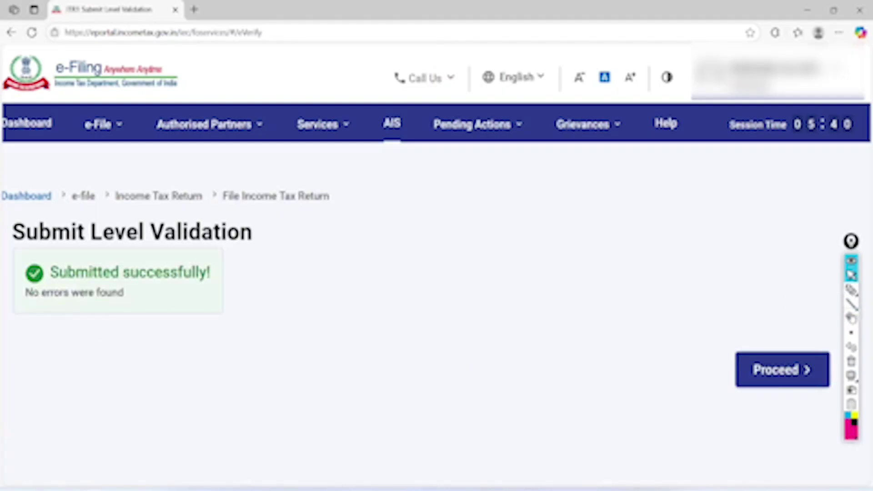
{"action": "left_click", "coordinate": [851, 290]}
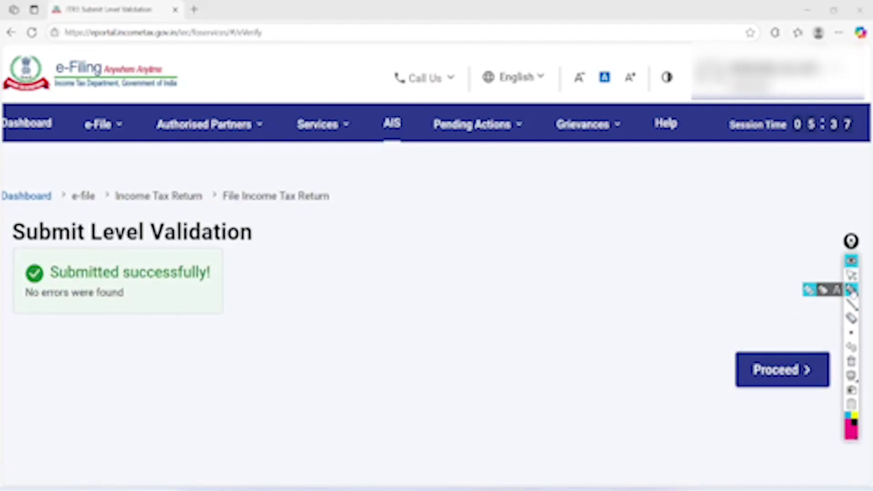
{"action": "mouse_move", "coordinate": [217, 251]}
{"action": "left_mouse_down"}
{"action": "mouse_move", "coordinate": [215, 244]}
{"action": "mouse_move", "coordinate": [12, 278]}
{"action": "mouse_move", "coordinate": [260, 265]}
{"action": "mouse_move", "coordinate": [118, 237]}
{"action": "left_mouse_up"}
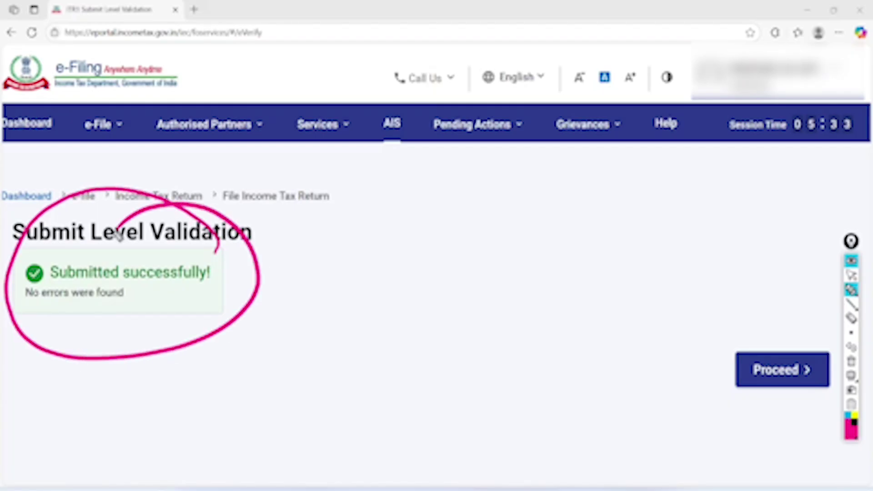
{"action": "left_click", "coordinate": [851, 361]}
{"action": "left_click", "coordinate": [851, 275]}
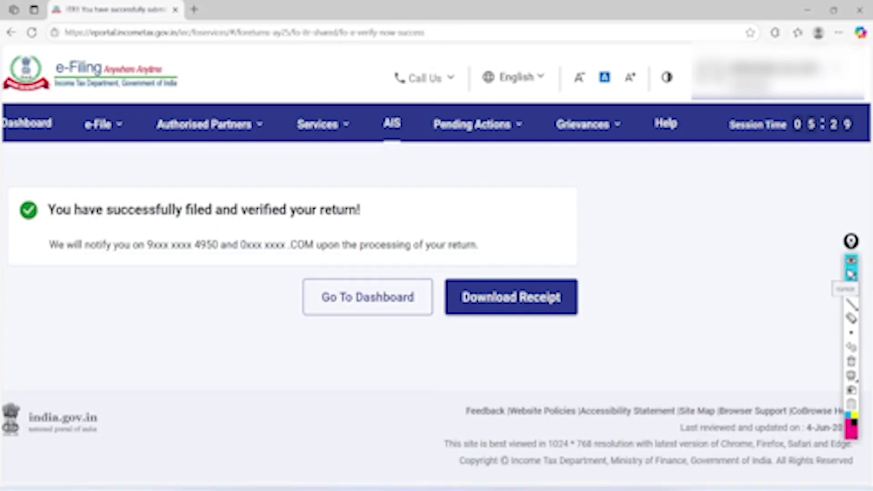
Step: Circle the words filed and verified plus the masked mobile number and e-mail in the filing confirmation message
{"action": "left_click", "coordinate": [852, 290]}
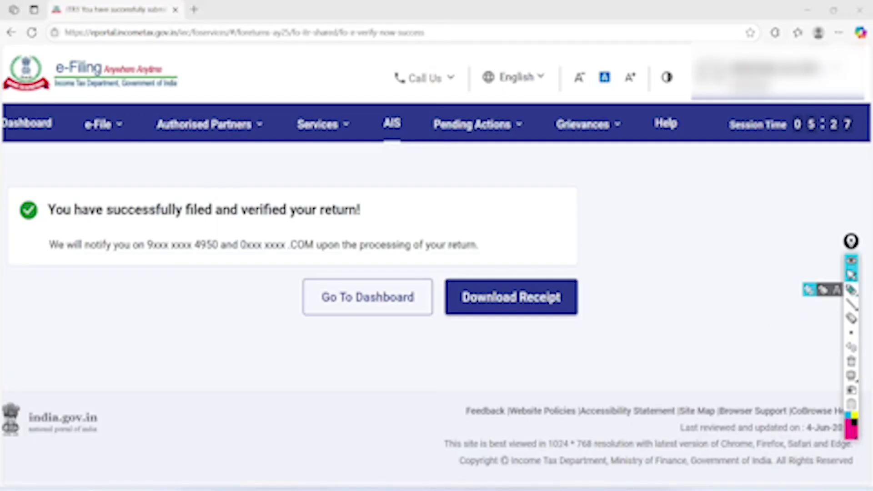
{"action": "scroll", "coordinate": [436, 273], "scroll_direction": "left", "scroll_amount": 1}
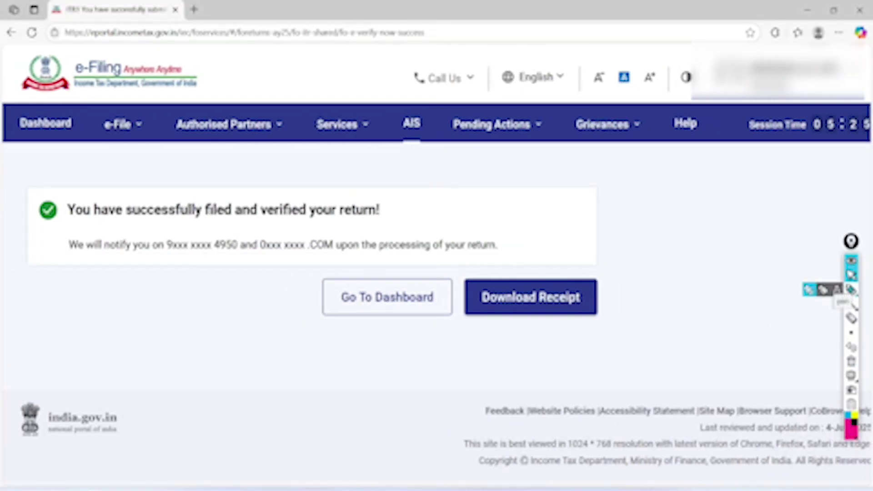
{"action": "left_click", "coordinate": [851, 289]}
{"action": "left_click_drag", "start_coordinate": [245, 178], "coordinate": [212, 179]}
{"action": "mouse_move", "coordinate": [330, 167]}
{"action": "left_mouse_down"}
{"action": "mouse_move", "coordinate": [346, 182]}
{"action": "mouse_move", "coordinate": [337, 197]}
{"action": "mouse_move", "coordinate": [287, 160]}
{"action": "left_mouse_up"}
{"action": "mouse_move", "coordinate": [232, 247]}
{"action": "left_mouse_down"}
{"action": "mouse_move", "coordinate": [165, 248]}
{"action": "mouse_move", "coordinate": [214, 223]}
{"action": "mouse_move", "coordinate": [213, 236]}
{"action": "left_mouse_up"}
{"action": "mouse_move", "coordinate": [339, 222]}
{"action": "left_mouse_down"}
{"action": "mouse_move", "coordinate": [353, 229]}
{"action": "mouse_move", "coordinate": [346, 248]}
{"action": "mouse_move", "coordinate": [288, 230]}
{"action": "left_mouse_up"}
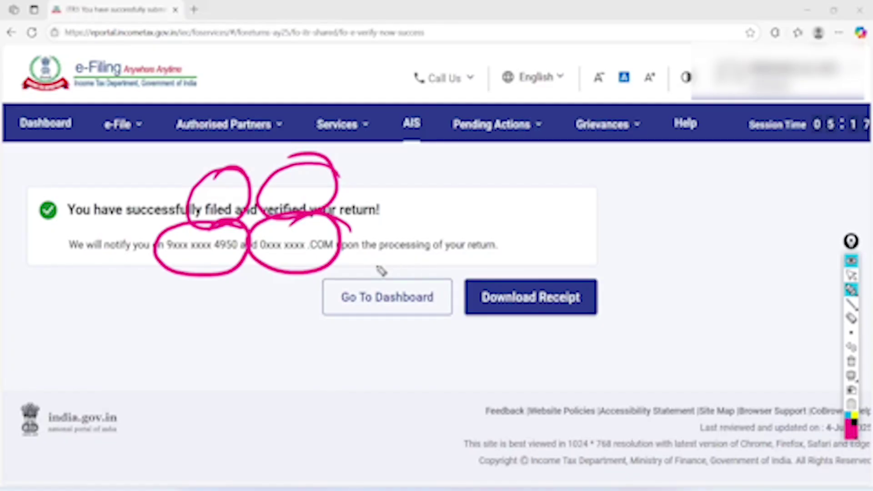
Step: Underline the return-processing note, circle the notification wording, tick Go To Dashboard and circle Download Receipt, then clear all marks
{"action": "left_click_drag", "start_coordinate": [357, 260], "coordinate": [511, 251]}
{"action": "left_click_drag", "start_coordinate": [377, 274], "coordinate": [522, 254]}
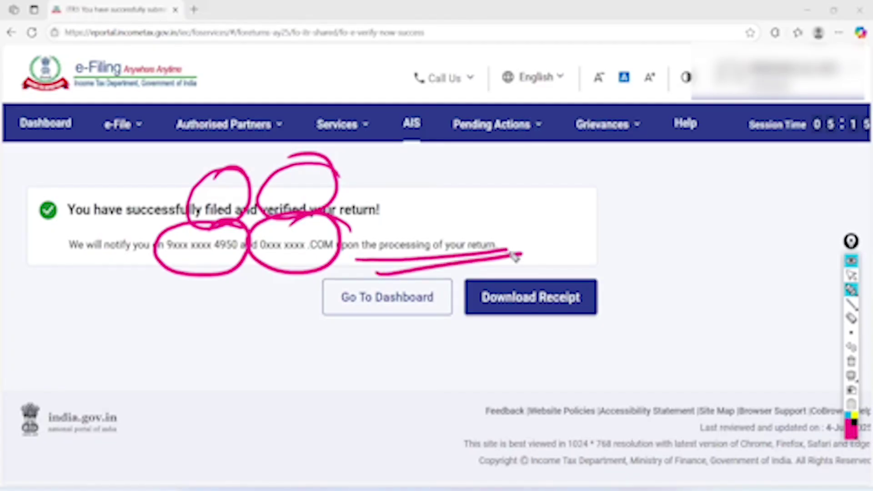
{"action": "mouse_move", "coordinate": [130, 206]}
{"action": "left_mouse_down"}
{"action": "mouse_move", "coordinate": [68, 282]}
{"action": "mouse_move", "coordinate": [99, 222]}
{"action": "left_mouse_up"}
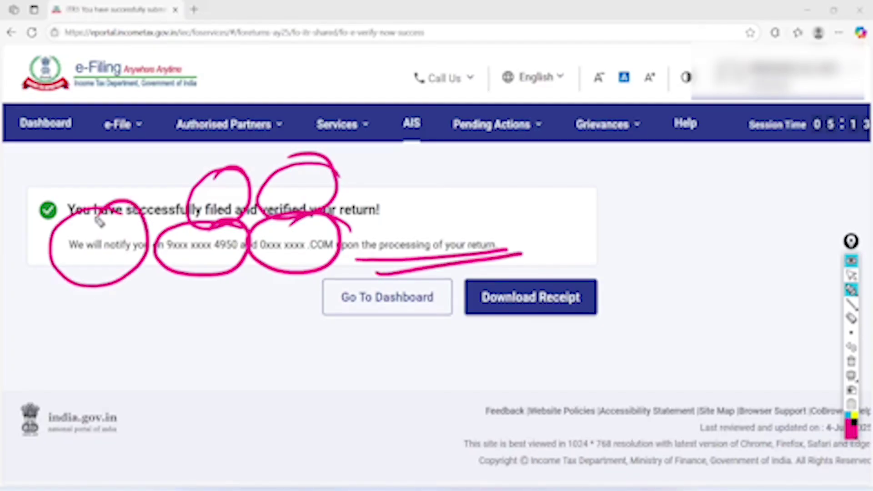
{"action": "left_click_drag", "start_coordinate": [313, 315], "coordinate": [433, 285]}
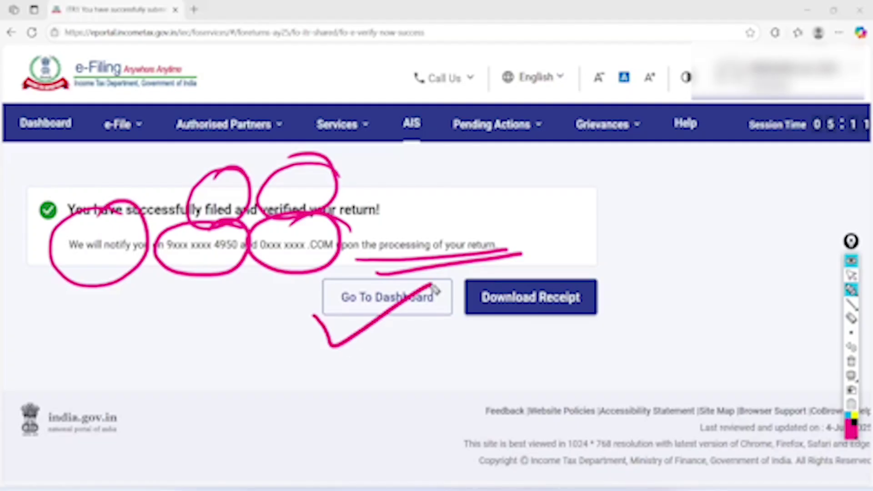
{"action": "mouse_move", "coordinate": [614, 263]}
{"action": "left_mouse_down"}
{"action": "mouse_move", "coordinate": [628, 346]}
{"action": "mouse_move", "coordinate": [524, 243]}
{"action": "left_mouse_up"}
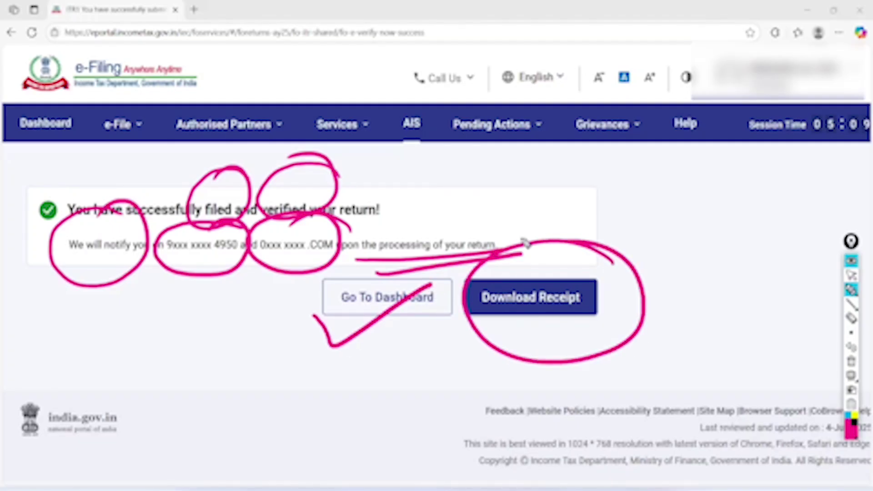
{"action": "left_click", "coordinate": [852, 361]}
{"action": "left_click", "coordinate": [851, 276]}
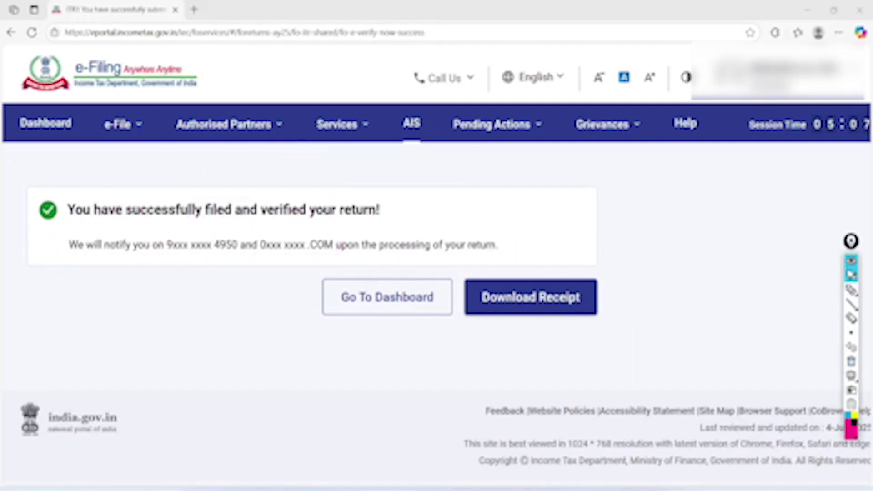
Step: Download the filing receipt and open the acknowledgement PDF at an enlarged view
{"action": "left_click", "coordinate": [530, 297]}
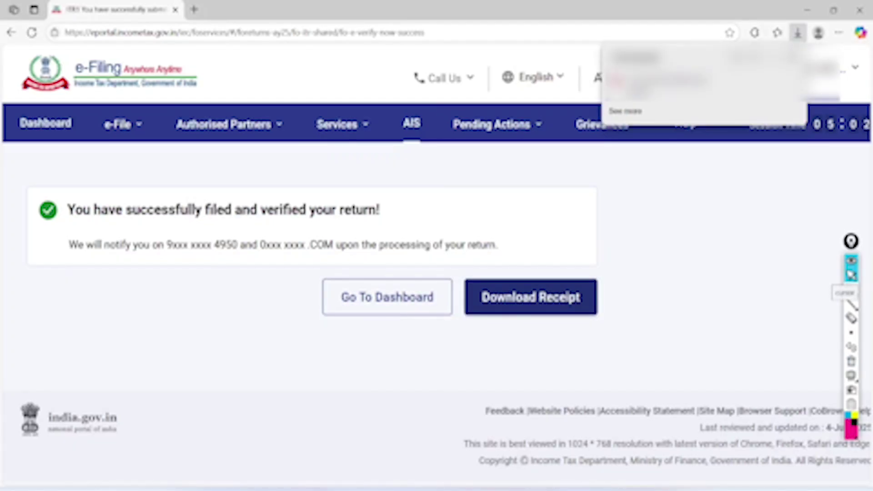
{"action": "left_click", "coordinate": [643, 91]}
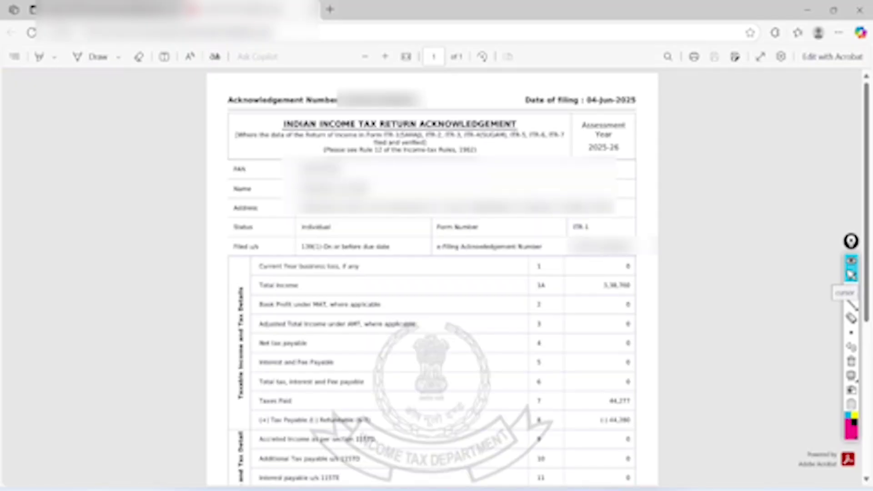
{"action": "scroll", "coordinate": [432, 246], "scroll_direction": "up", "scroll_amount": 3}
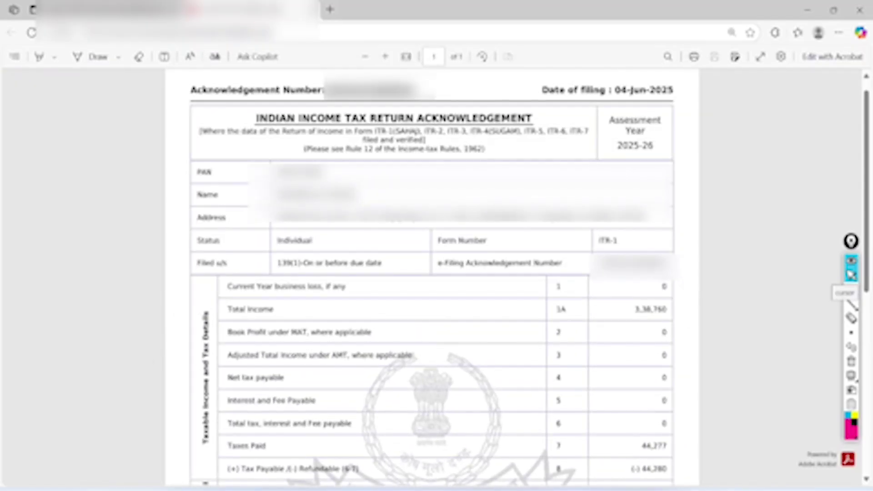
Step: Circle the assessment year, the total income area and the taxes paid and refundable figures on the acknowledgement
{"action": "left_click", "coordinate": [851, 290]}
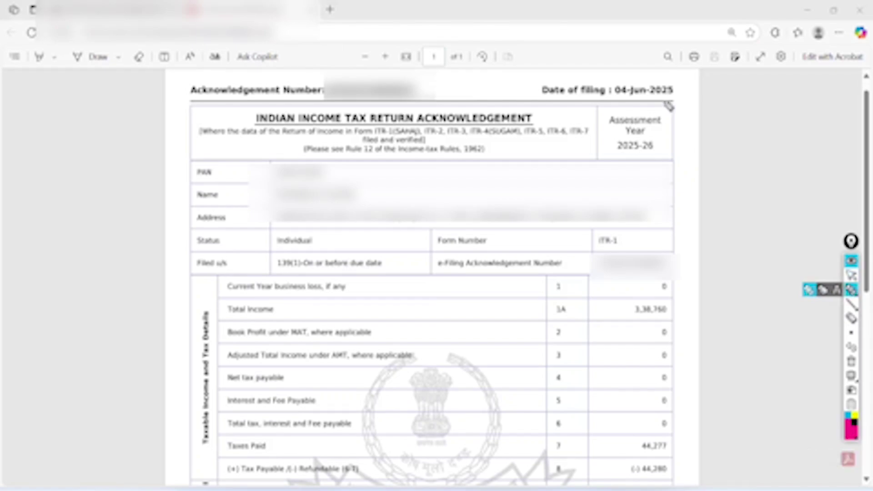
{"action": "mouse_move", "coordinate": [668, 72]}
{"action": "left_mouse_down"}
{"action": "mouse_move", "coordinate": [577, 134]}
{"action": "mouse_move", "coordinate": [619, 75]}
{"action": "mouse_move", "coordinate": [661, 81]}
{"action": "left_mouse_up"}
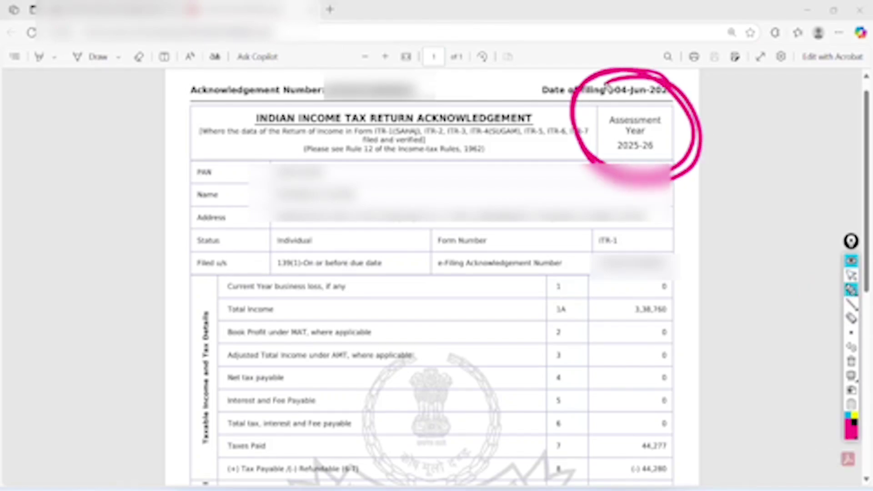
{"action": "mouse_move", "coordinate": [682, 262]}
{"action": "left_mouse_down"}
{"action": "mouse_move", "coordinate": [621, 264]}
{"action": "mouse_move", "coordinate": [636, 249]}
{"action": "mouse_move", "coordinate": [630, 252]}
{"action": "left_mouse_up"}
{"action": "mouse_move", "coordinate": [677, 415]}
{"action": "left_mouse_down"}
{"action": "mouse_move", "coordinate": [675, 383]}
{"action": "mouse_move", "coordinate": [685, 390]}
{"action": "mouse_move", "coordinate": [653, 399]}
{"action": "left_mouse_up"}
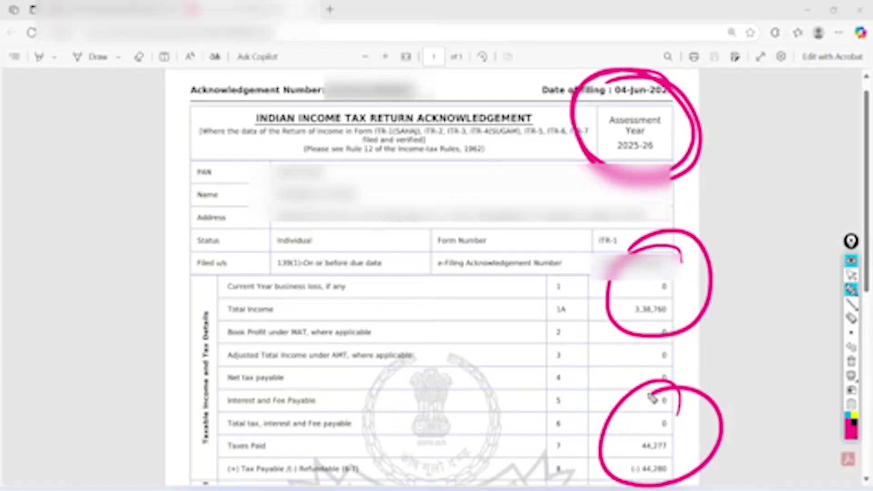
Step: Handwrite AIS, TIS and 26AS in the margin beside the acknowledgement, then clear all marks
{"action": "mouse_move", "coordinate": [68, 216]}
{"action": "left_mouse_down"}
{"action": "mouse_move", "coordinate": [86, 159]}
{"action": "mouse_move", "coordinate": [140, 160]}
{"action": "mouse_move", "coordinate": [128, 170]}
{"action": "left_mouse_up"}
{"action": "mouse_move", "coordinate": [81, 237]}
{"action": "left_mouse_down"}
{"action": "mouse_move", "coordinate": [130, 197]}
{"action": "mouse_move", "coordinate": [146, 230]}
{"action": "mouse_move", "coordinate": [139, 253]}
{"action": "mouse_move", "coordinate": [152, 255]}
{"action": "mouse_move", "coordinate": [153, 272]}
{"action": "mouse_move", "coordinate": [180, 195]}
{"action": "mouse_move", "coordinate": [188, 242]}
{"action": "left_mouse_up"}
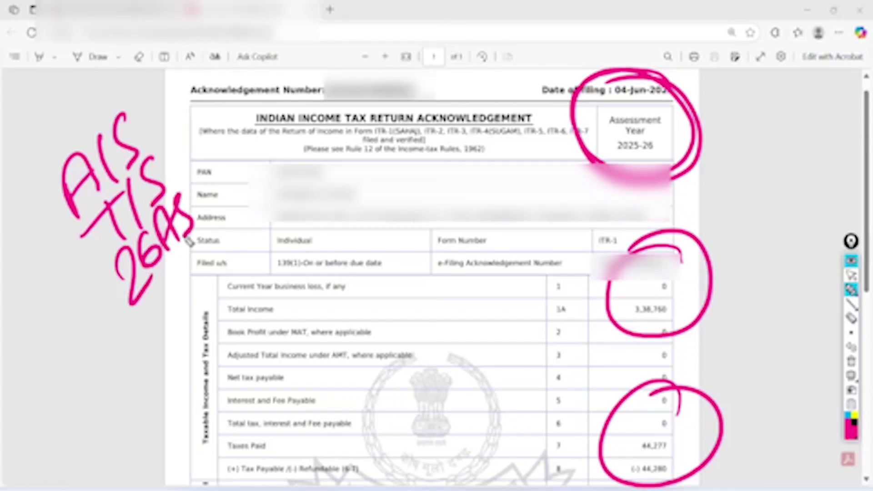
{"action": "left_click", "coordinate": [852, 361]}
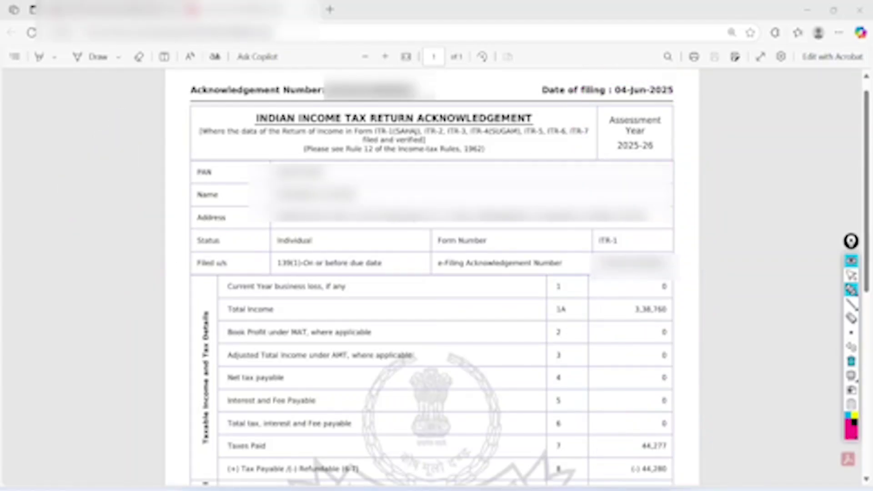
Step: Handwrite the contact phone number in the margin beside the acknowledgement, underline it twice and circle it
{"action": "mouse_move", "coordinate": [34, 119]}
{"action": "left_mouse_down"}
{"action": "mouse_move", "coordinate": [43, 168]}
{"action": "mouse_move", "coordinate": [62, 132]}
{"action": "mouse_move", "coordinate": [91, 130]}
{"action": "mouse_move", "coordinate": [125, 107]}
{"action": "mouse_move", "coordinate": [116, 97]}
{"action": "left_mouse_up"}
{"action": "mouse_move", "coordinate": [56, 173]}
{"action": "left_mouse_down"}
{"action": "mouse_move", "coordinate": [68, 176]}
{"action": "mouse_move", "coordinate": [78, 205]}
{"action": "left_mouse_up"}
{"action": "mouse_move", "coordinate": [77, 160]}
{"action": "left_mouse_down"}
{"action": "mouse_move", "coordinate": [95, 175]}
{"action": "mouse_move", "coordinate": [141, 121]}
{"action": "left_mouse_up"}
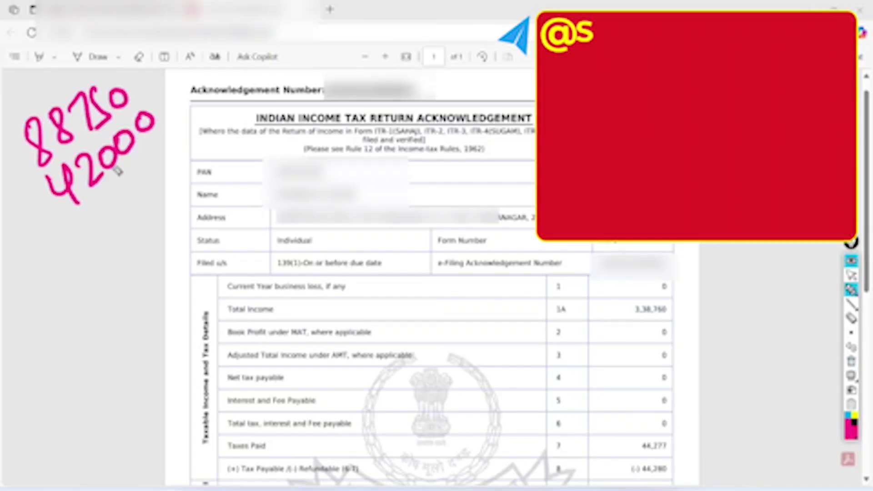
{"action": "mouse_move", "coordinate": [68, 220]}
{"action": "left_mouse_down"}
{"action": "mouse_move", "coordinate": [161, 145]}
{"action": "mouse_move", "coordinate": [166, 158]}
{"action": "left_mouse_up"}
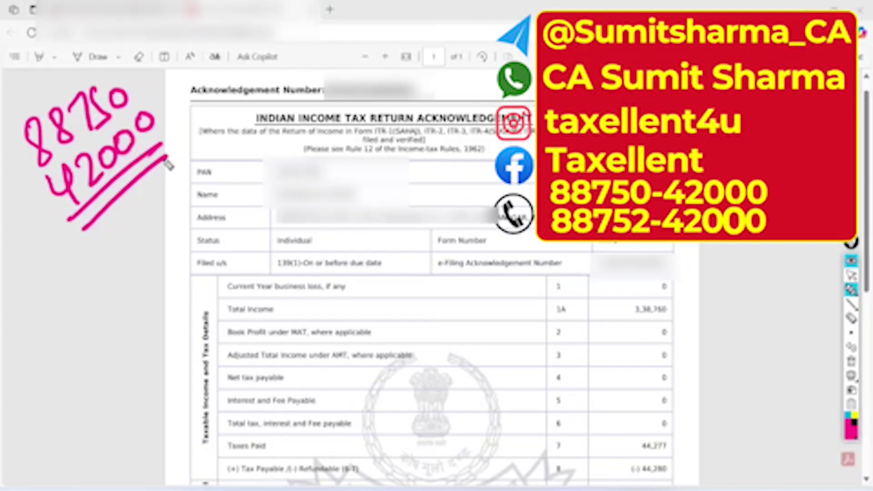
{"action": "mouse_move", "coordinate": [98, 51]}
{"action": "left_mouse_down"}
{"action": "mouse_move", "coordinate": [196, 223]}
{"action": "mouse_move", "coordinate": [101, 69]}
{"action": "left_mouse_up"}
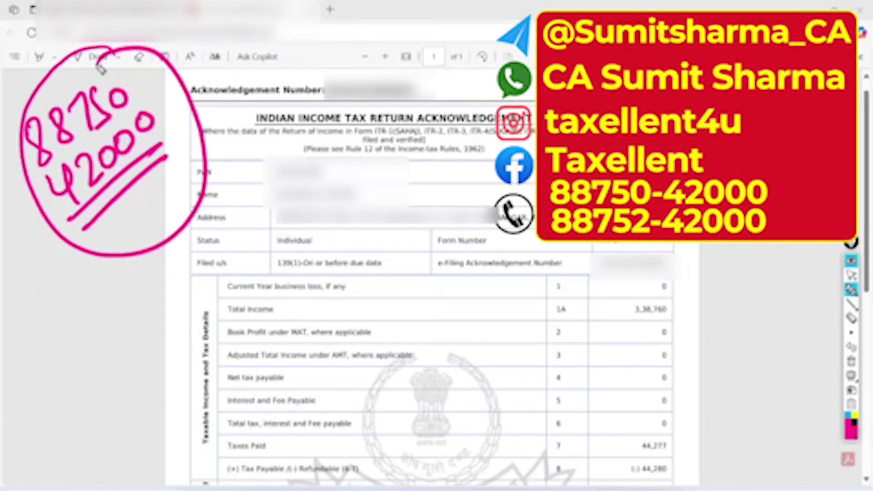
Step: Handwrite Like over the acknowledgement with a double underline, then clear all marks
{"action": "mouse_move", "coordinate": [423, 155]}
{"action": "left_mouse_down"}
{"action": "mouse_move", "coordinate": [443, 187]}
{"action": "mouse_move", "coordinate": [481, 145]}
{"action": "mouse_move", "coordinate": [496, 157]}
{"action": "left_mouse_up"}
{"action": "left_click_drag", "start_coordinate": [445, 203], "coordinate": [500, 172]}
{"action": "left_click_drag", "start_coordinate": [452, 213], "coordinate": [504, 178]}
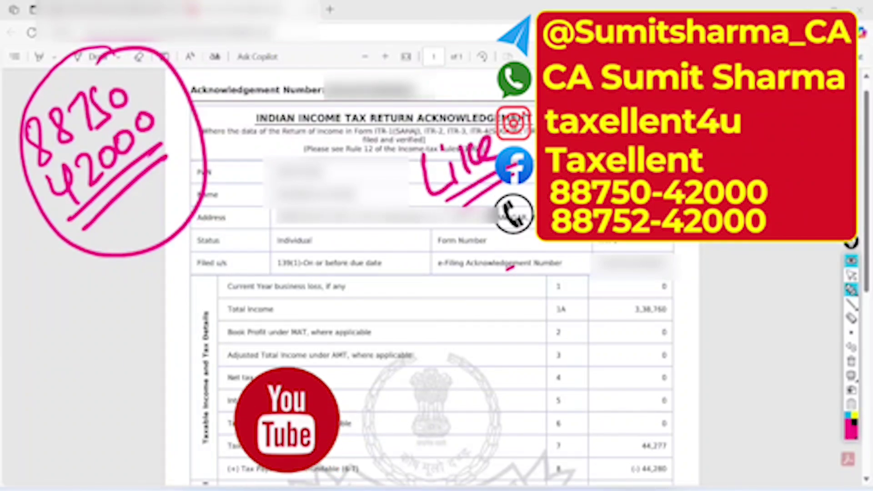
{"action": "left_click", "coordinate": [852, 361]}
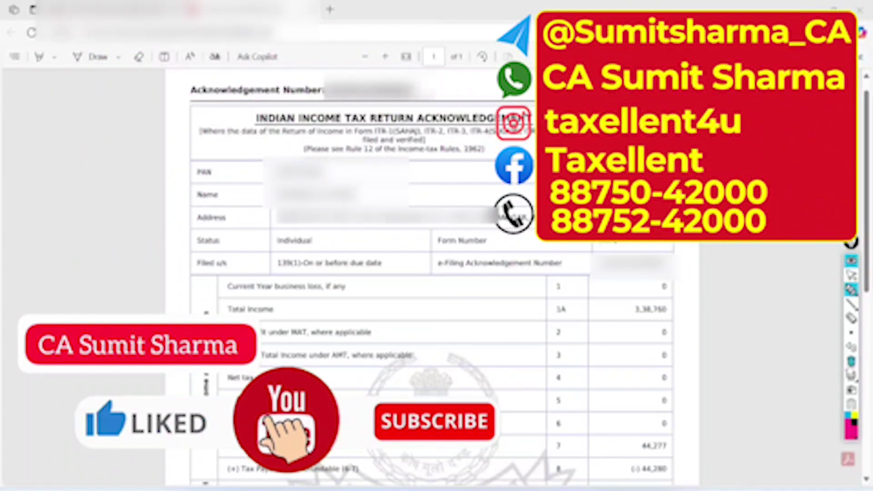